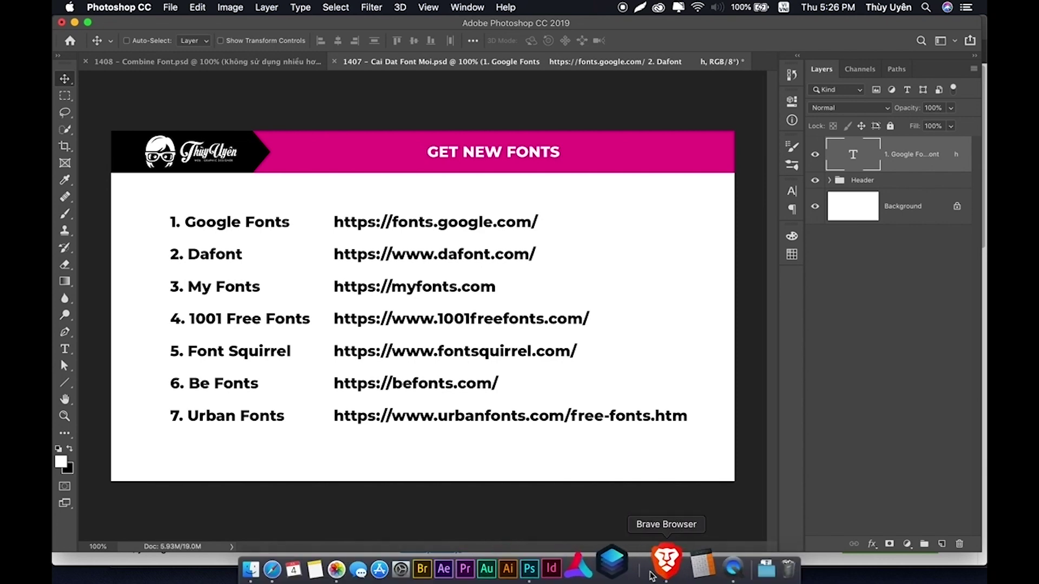
Switch from the Photoshop font-sites slide to Brave's Google Fonts tab
left_click(660, 568)
left_click(138, 29)
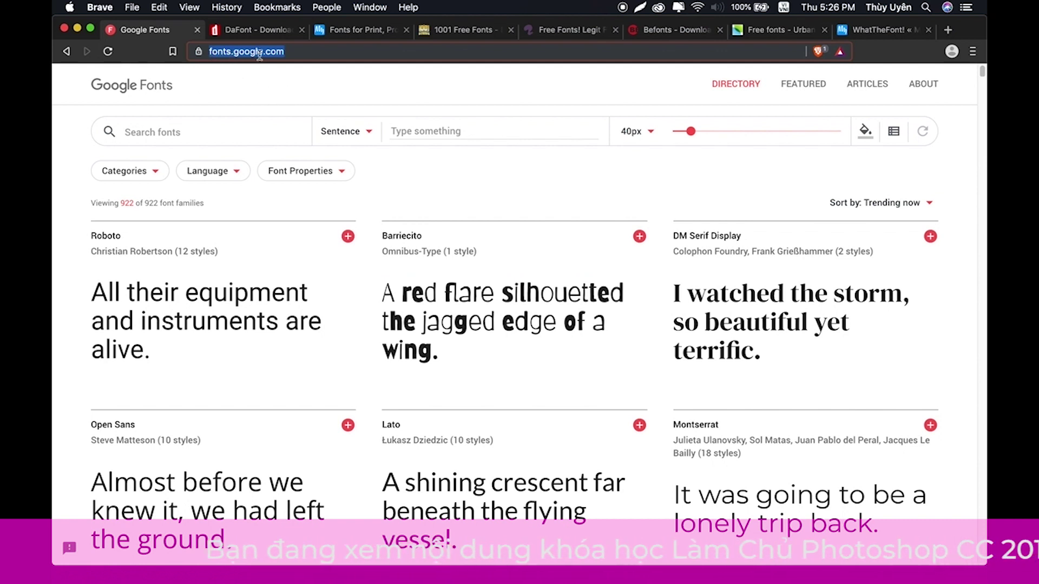
Drop down the Language filter on the Google Fonts directory of 922 families
left_click(241, 85)
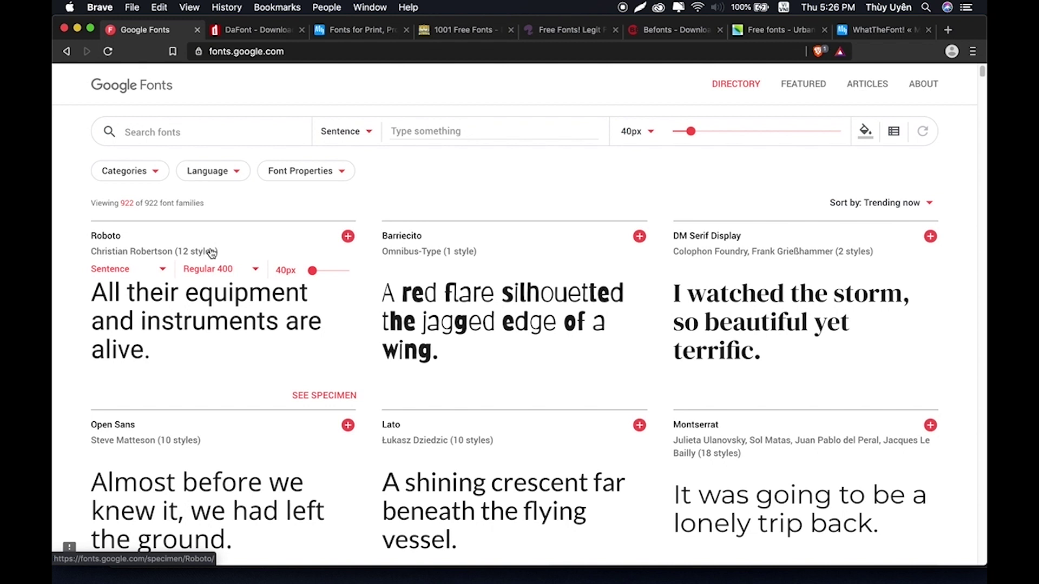
mouse_move(514, 308)
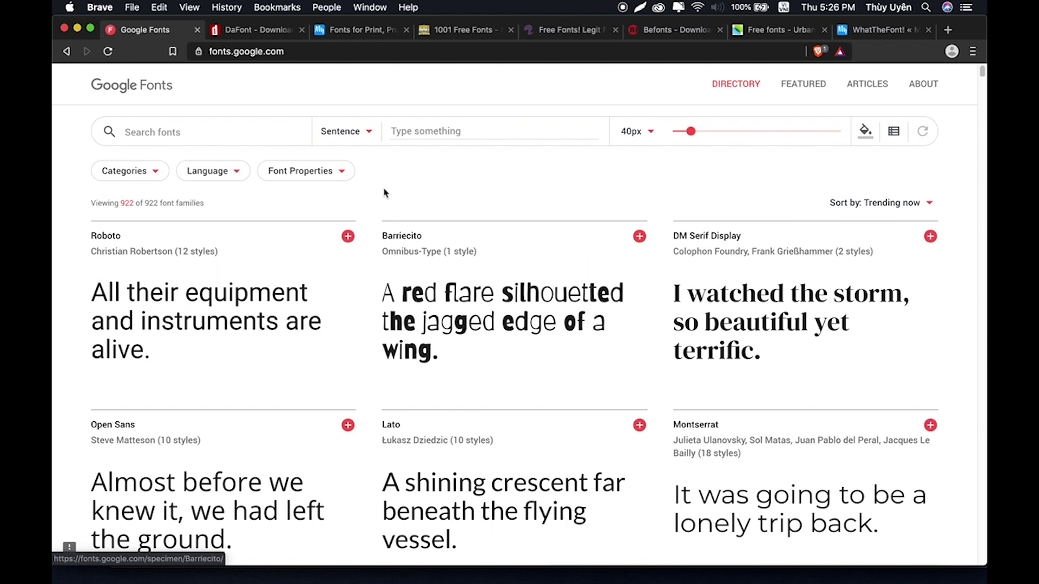
left_click(225, 174)
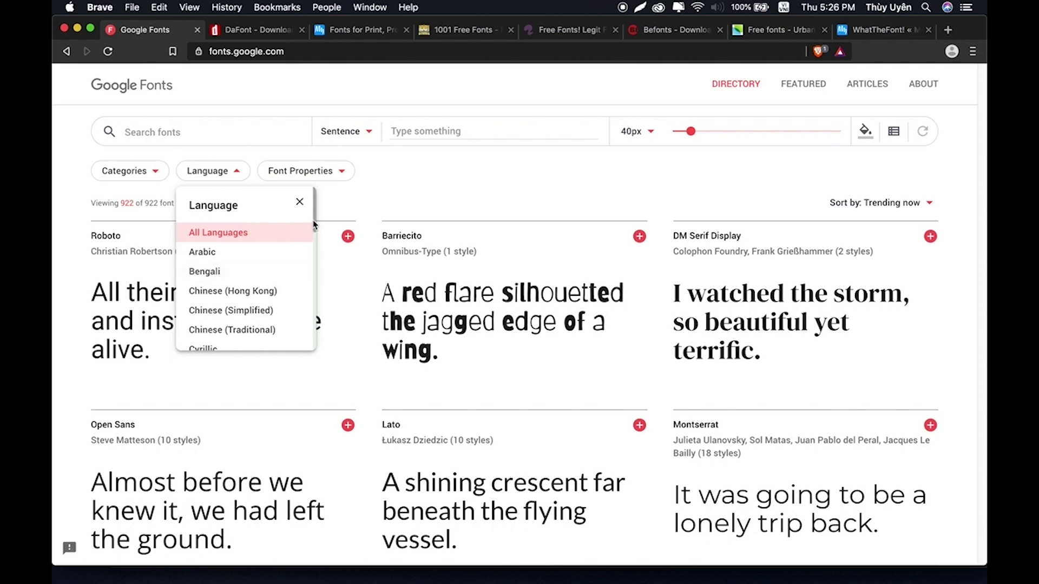
left_click_drag(314, 220, 314, 341)
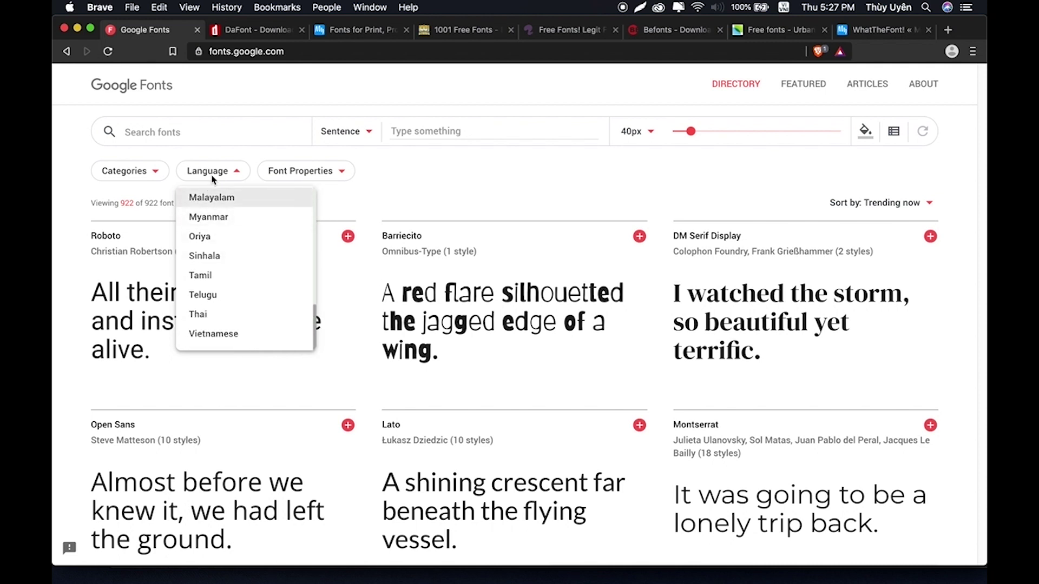
Filter the directory to Vietnamese, leaving 161 supporting families
scroll(236, 318, "up", 1)
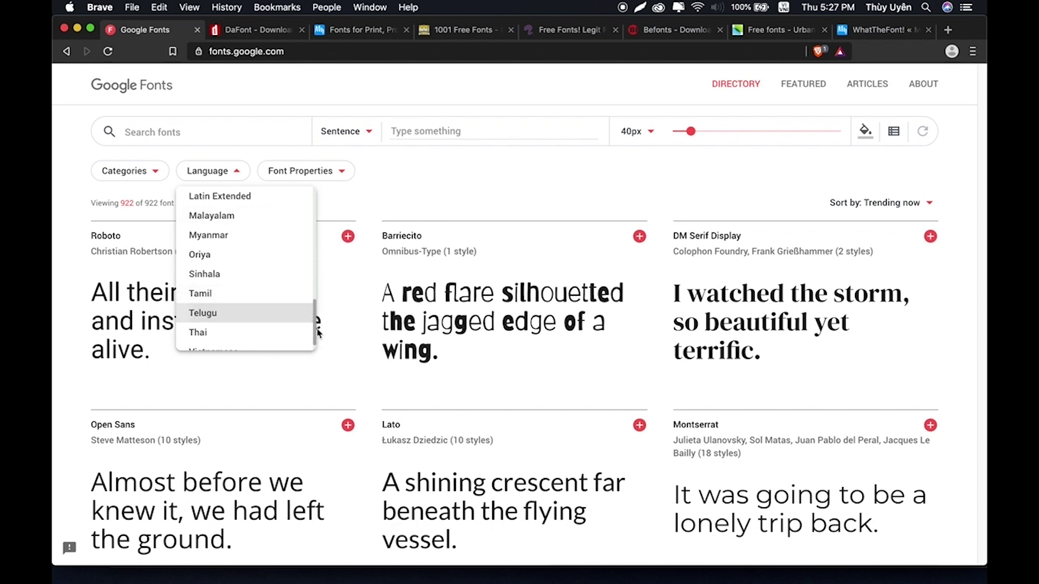
scroll(230, 312, "down", 1)
left_click(221, 335)
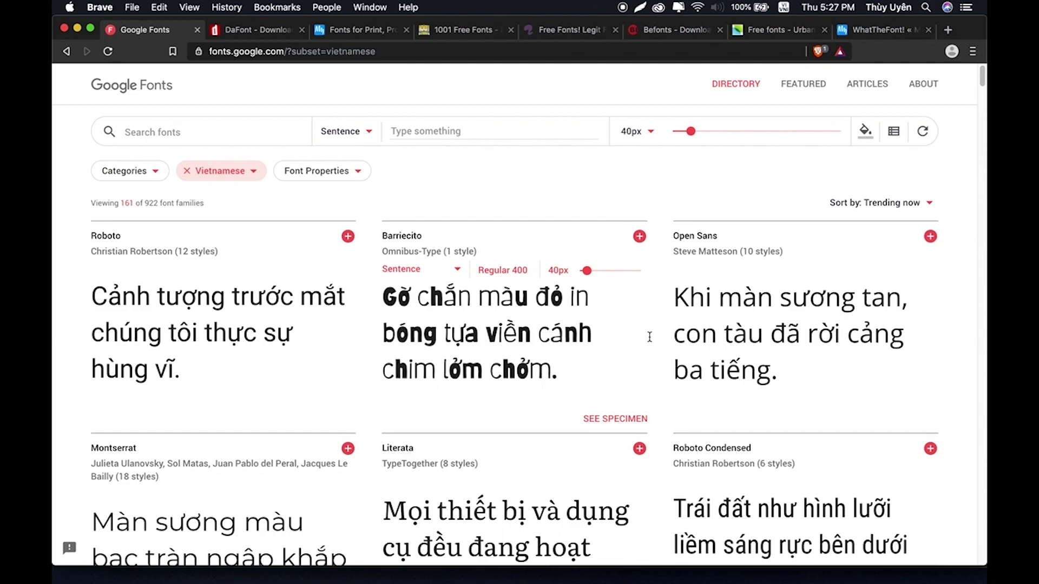
Browse the Vietnamese results and add Open Sans to the font selection
scroll(785, 371, "down", 1)
scroll(785, 371, "down", 8)
scroll(786, 373, "down", 4)
scroll(787, 376, "down", 4)
scroll(786, 375, "down", 4)
scroll(786, 376, "down", 4)
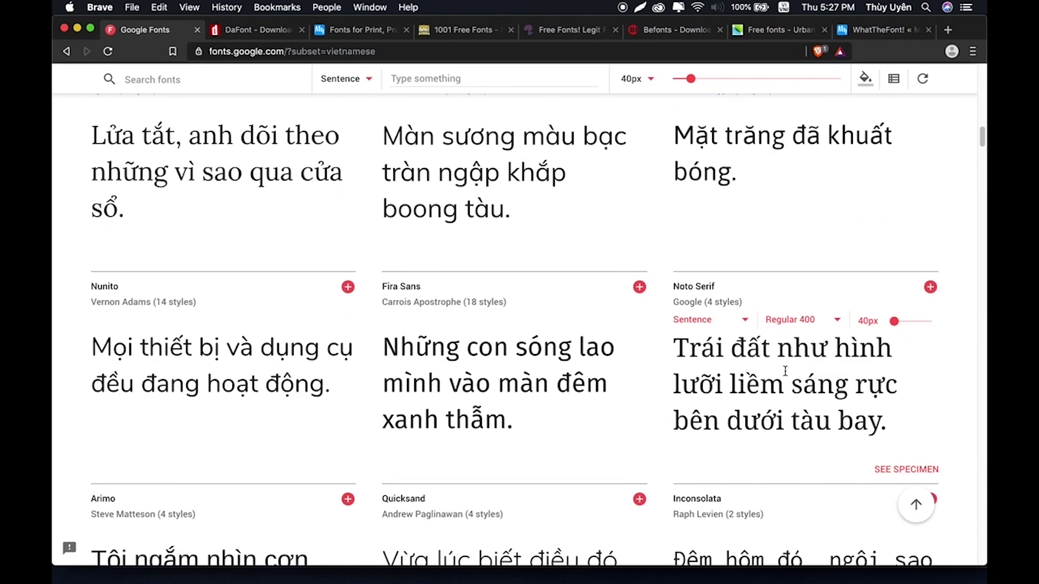
scroll(786, 376, "down", 4)
scroll(786, 376, "up", 20)
scroll(786, 375, "up", 3)
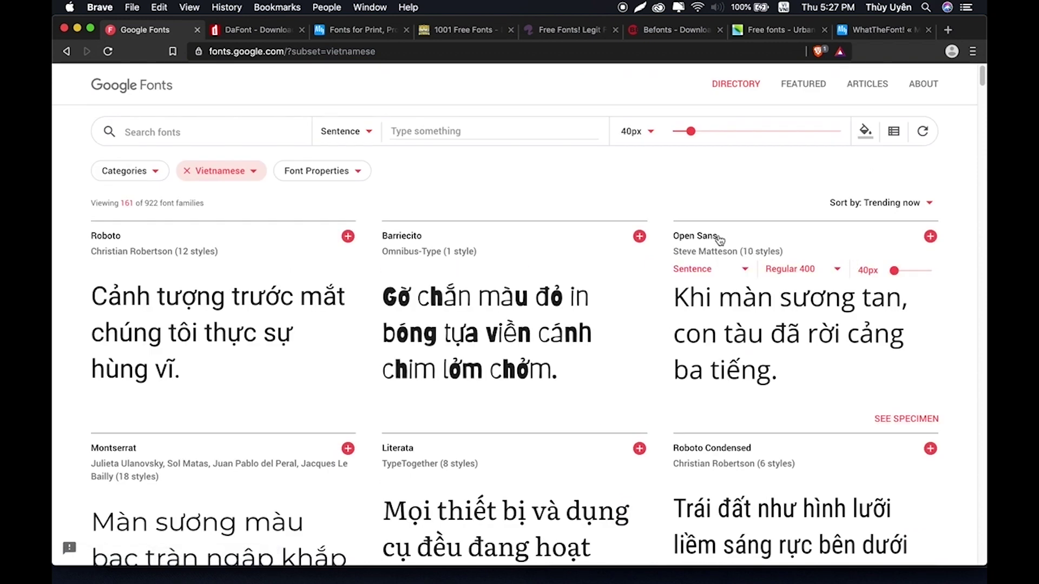
left_click(930, 236)
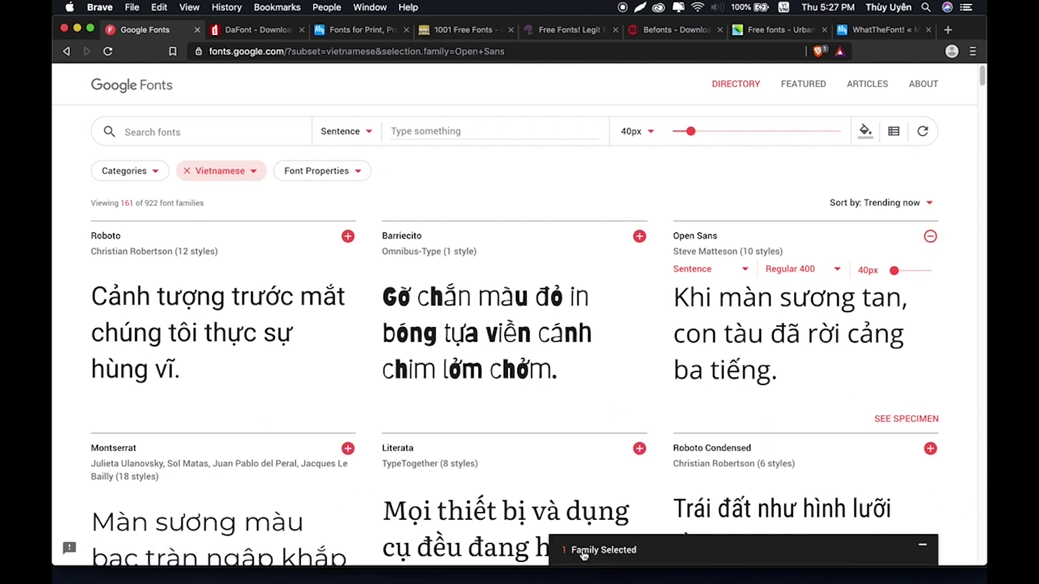
Download Open Sans as Open_Sans.zip to the Desktop and open the archive
left_click(642, 556)
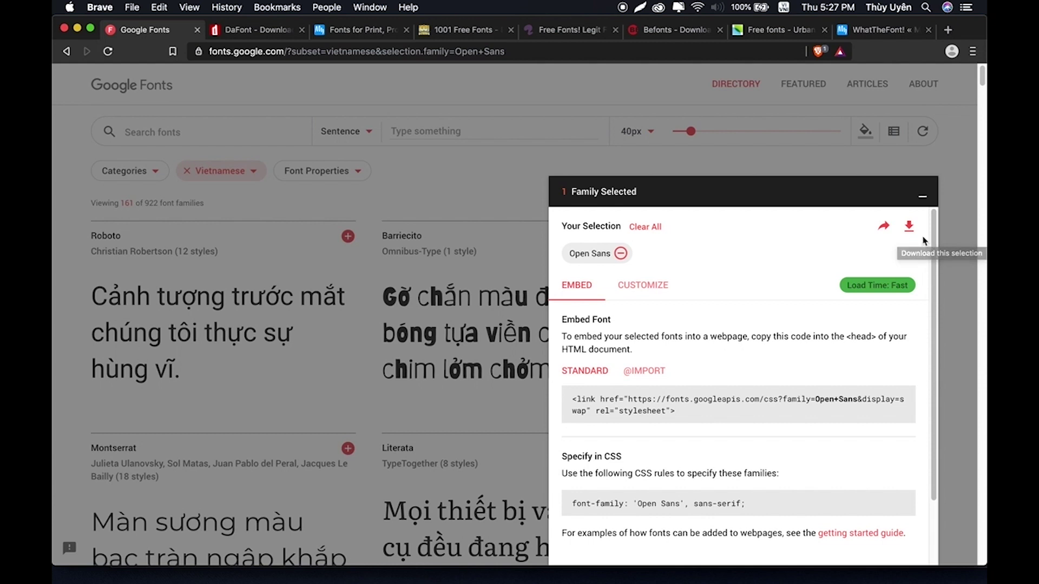
left_click(909, 229)
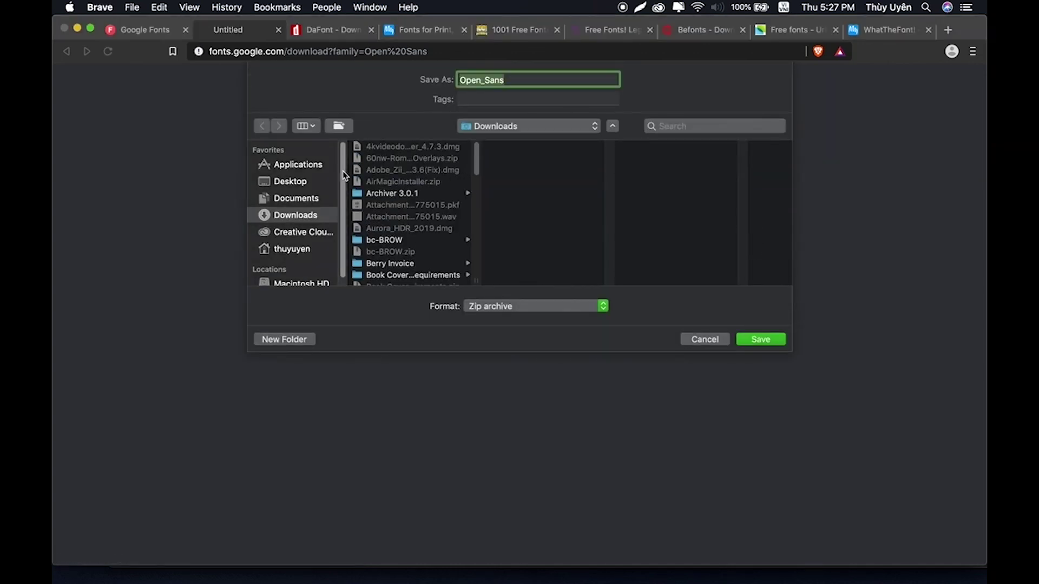
left_click(292, 181)
left_click(763, 342)
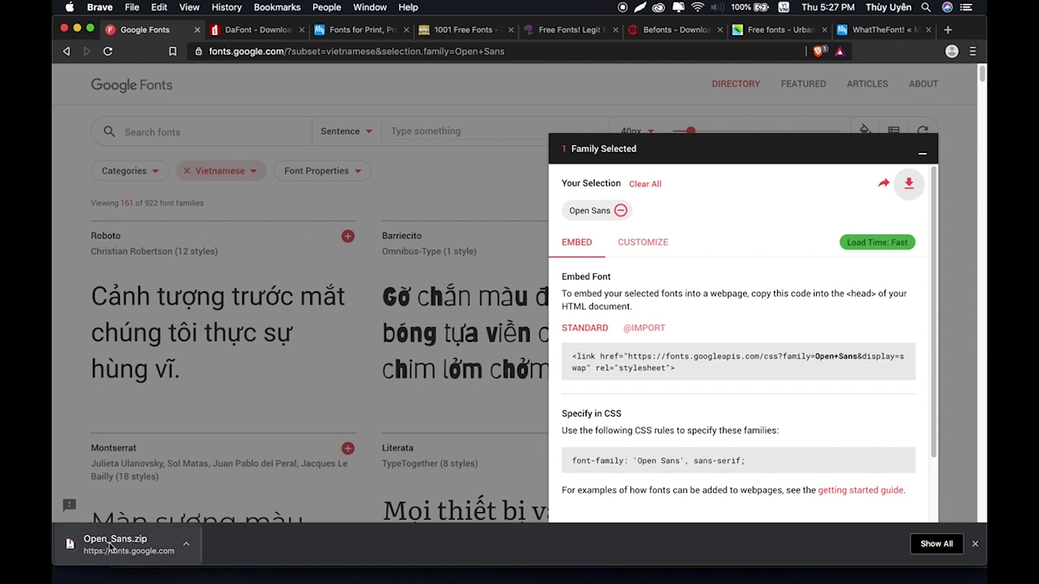
left_click(142, 547)
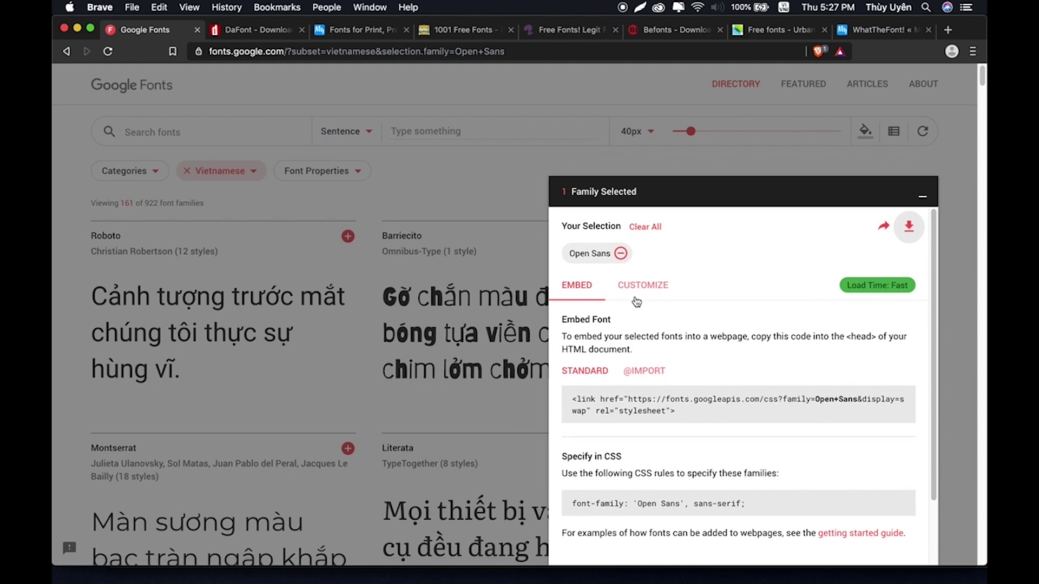
mouse_move(276, 560)
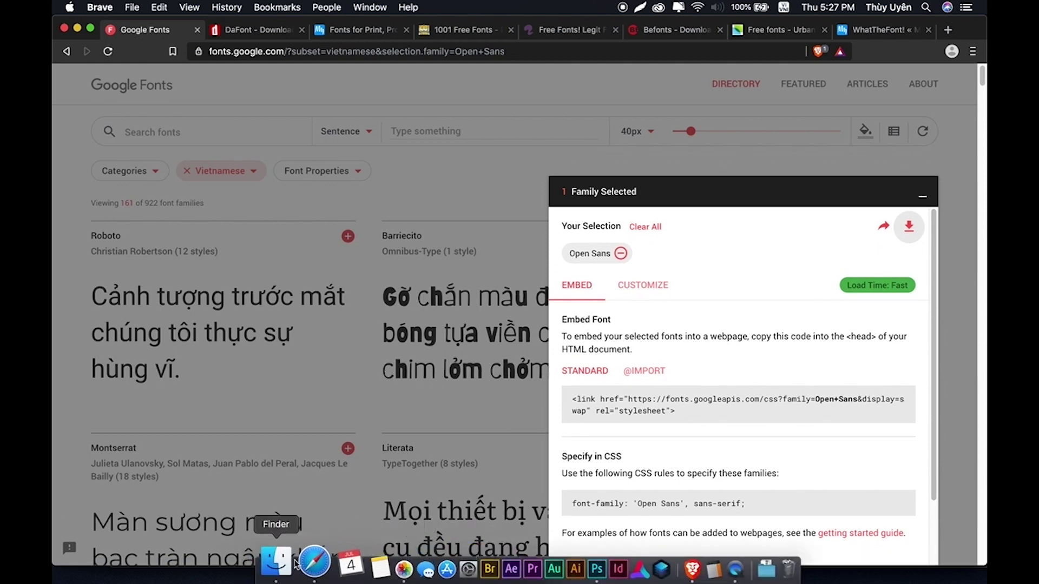
Open the Desktop's Open_Sans folder in Finder
left_click(250, 569)
left_click(162, 130)
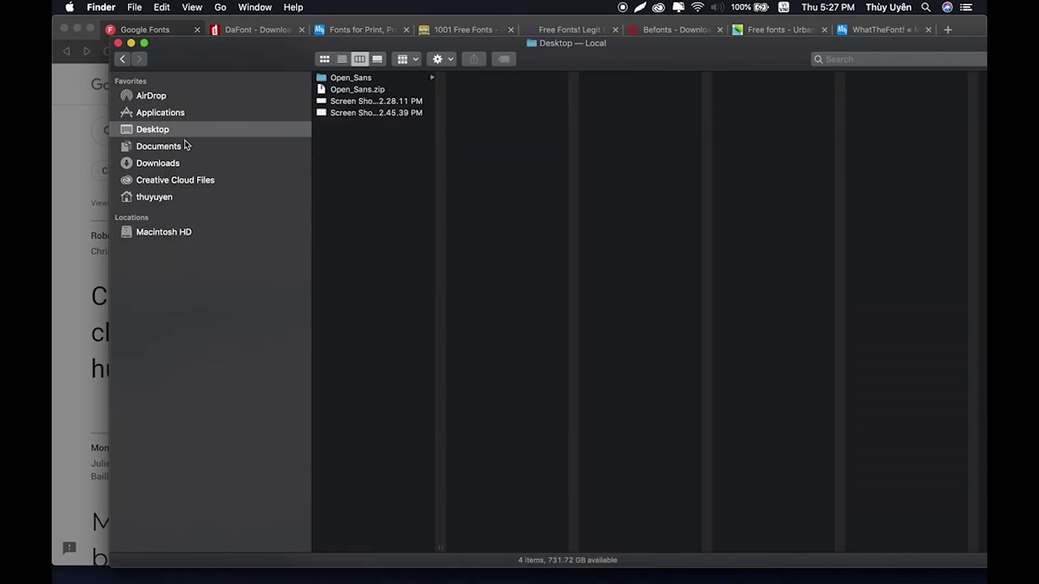
left_click(366, 82)
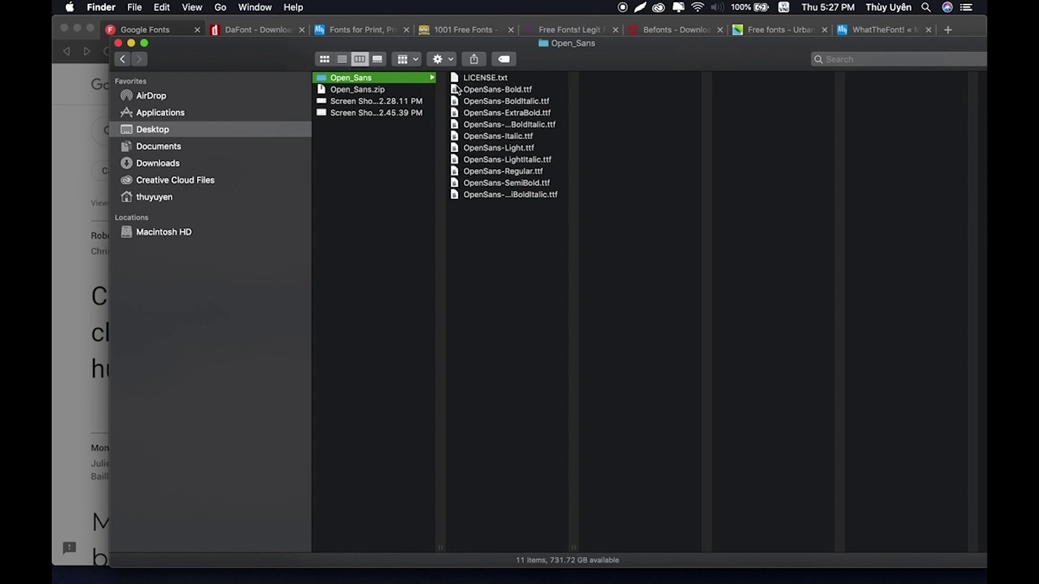
Preview each Open Sans style, from Bold through SemiBold Italic
left_click(521, 93)
left_click(523, 101)
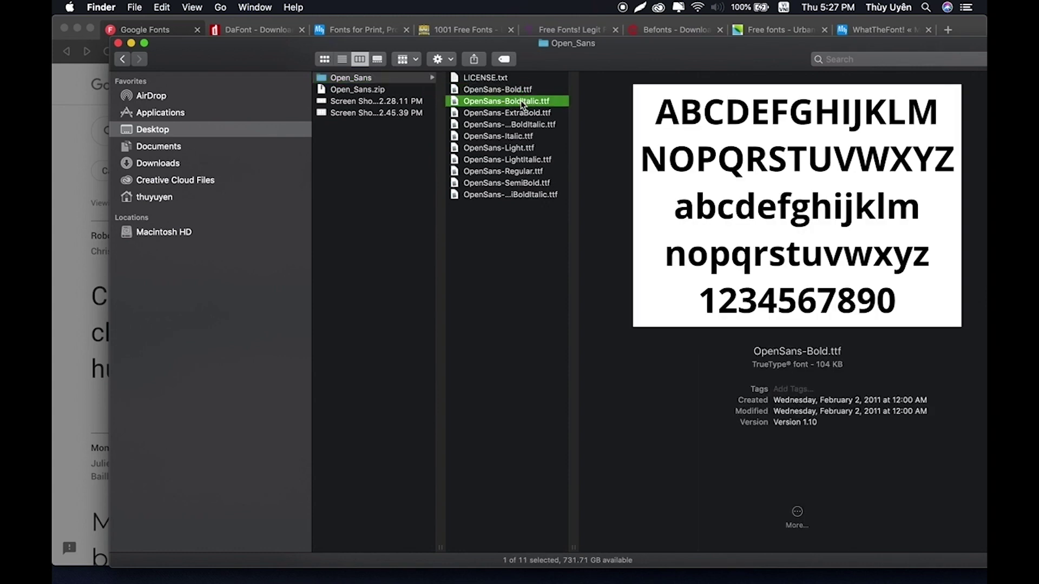
left_click(518, 113)
left_click(521, 124)
left_click(521, 137)
left_click(518, 148)
left_click(514, 160)
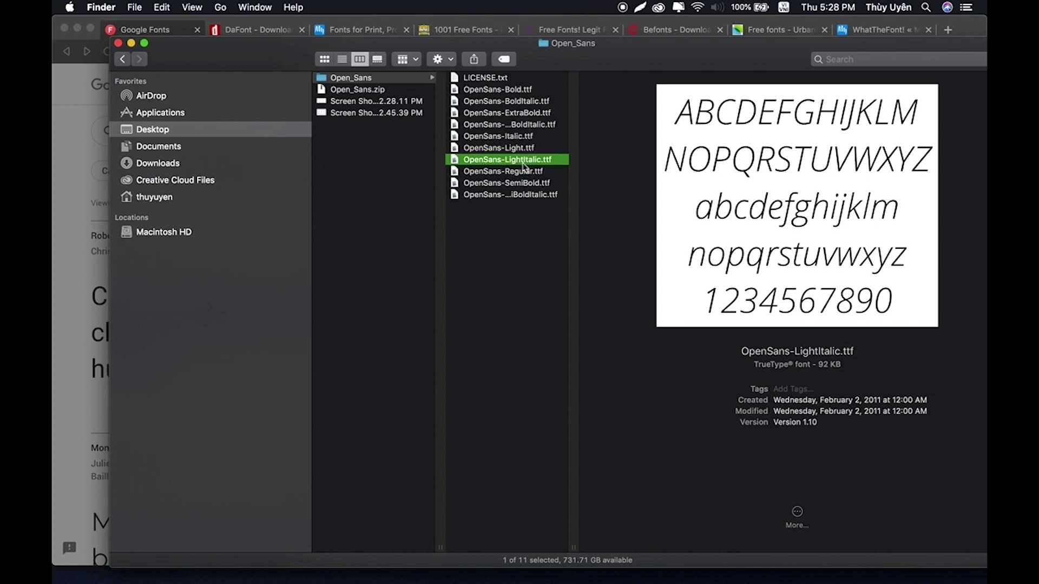
left_click(522, 172)
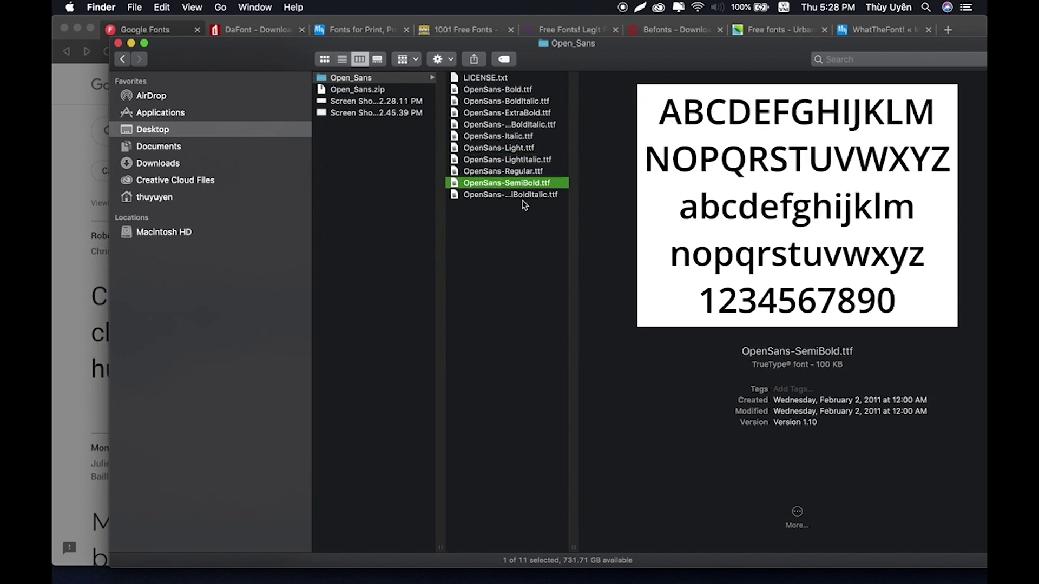
left_click(529, 197)
Revisit Bold, ExtraBold and Light, then open OpenSans-Light.ttf in Font Book
left_click(509, 90)
left_click(522, 112)
left_click(518, 149)
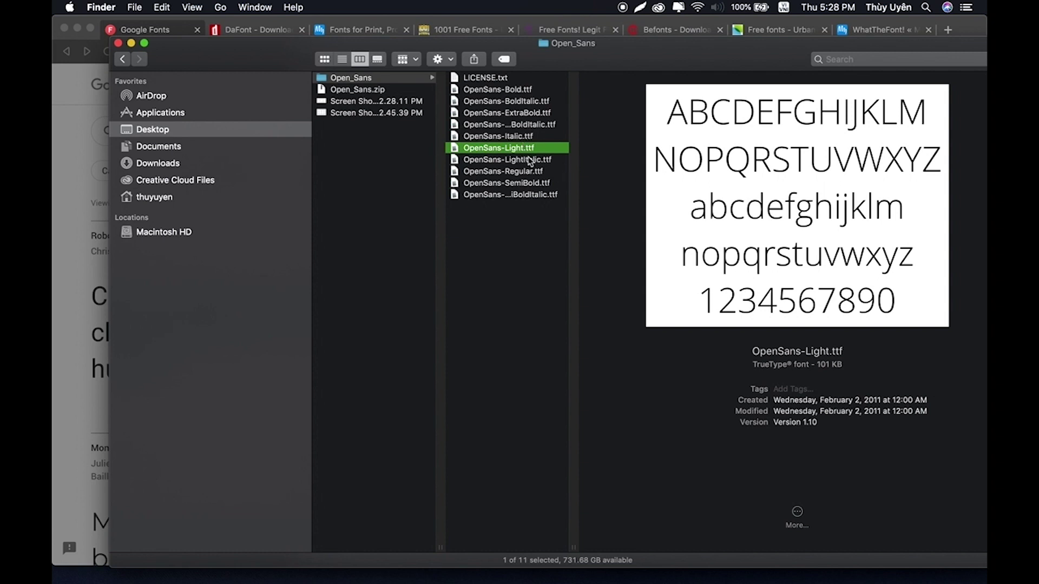
double_click(518, 149)
left_click_drag(267, 157, 475, 177)
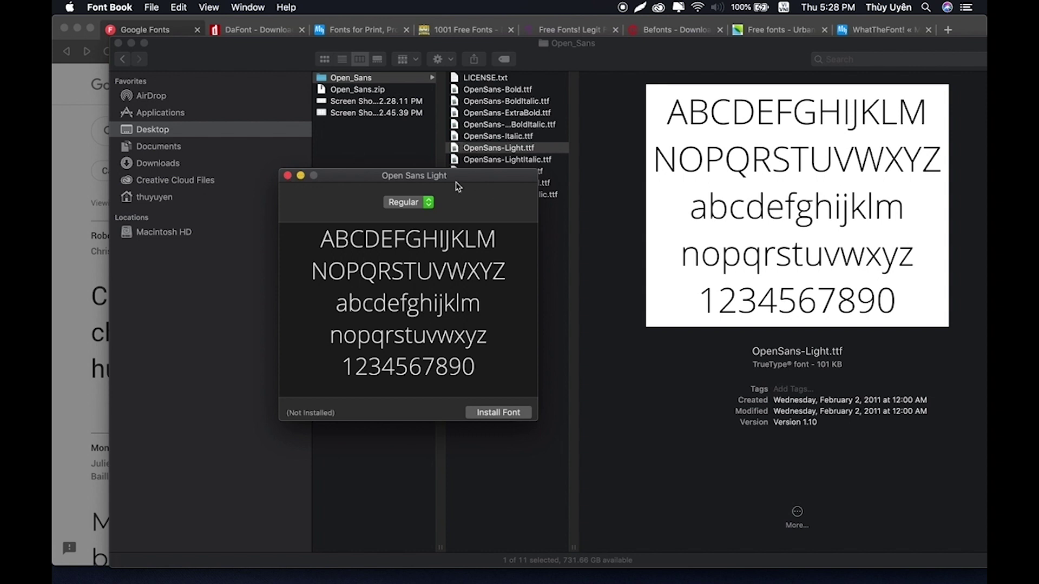
left_click(288, 175)
left_click(504, 262)
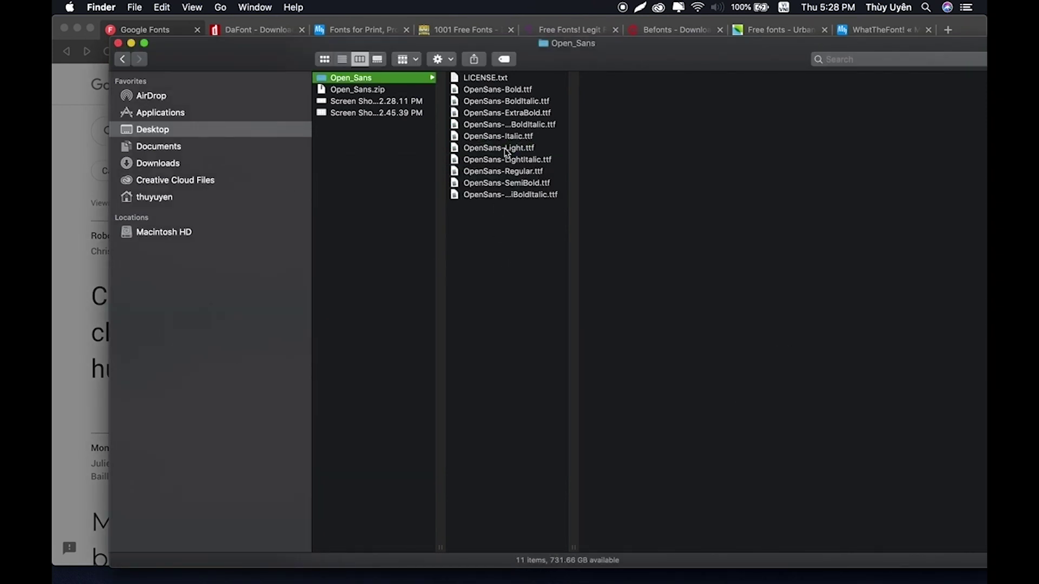
left_click(498, 90)
Launch Font Book through Spotlight by searching 'fontbook'
key("super+space")
type("fontbook")
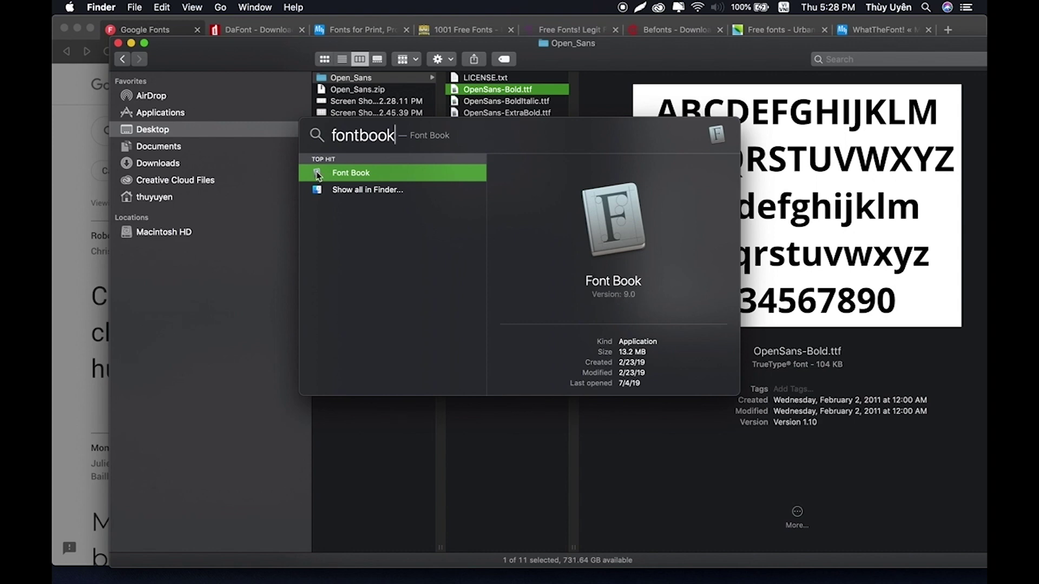
left_click(346, 175)
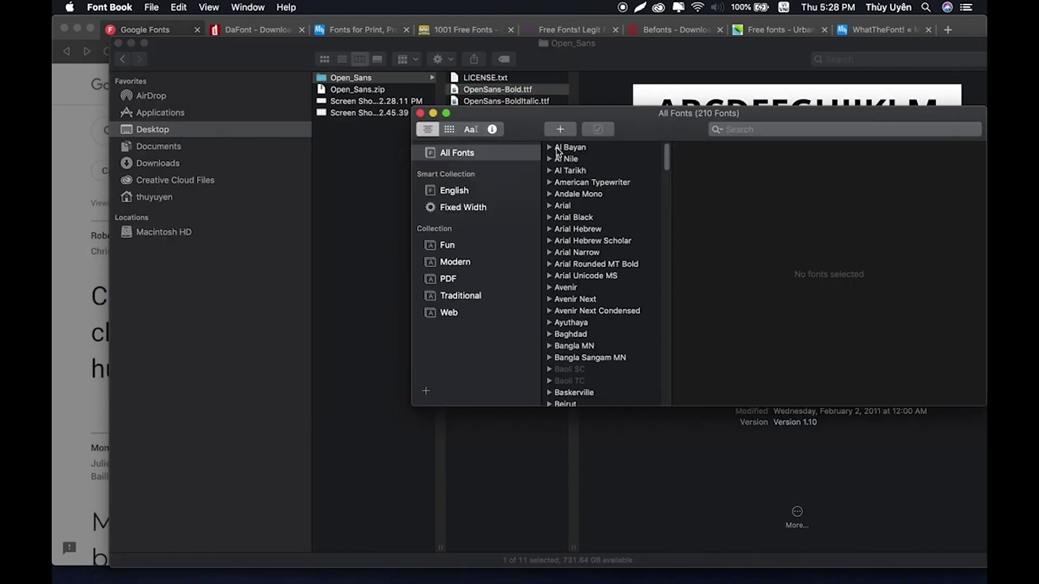
Browse the User collection and bring up the add-fonts file chooser
scroll(581, 318, "down", 5)
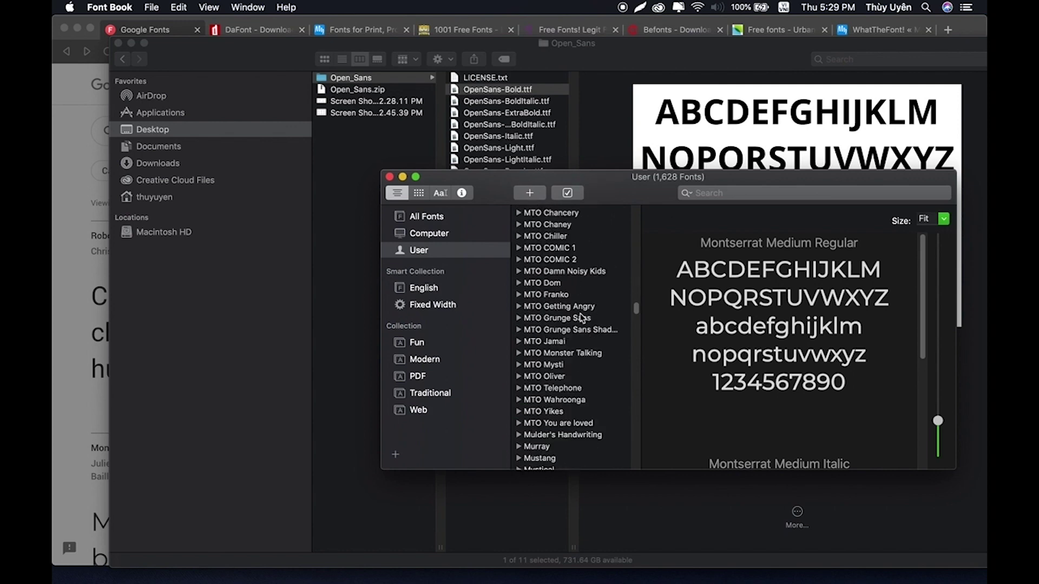
scroll(581, 318, "up", 5)
scroll(575, 318, "down", 2)
scroll(575, 318, "up", 2)
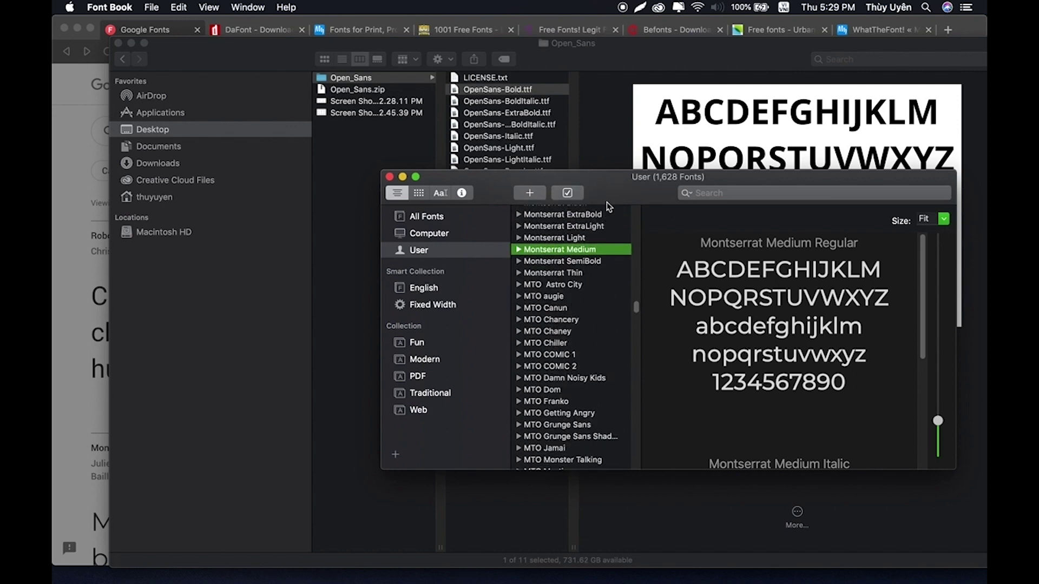
left_click_drag(607, 203, 597, 225)
left_click(524, 215)
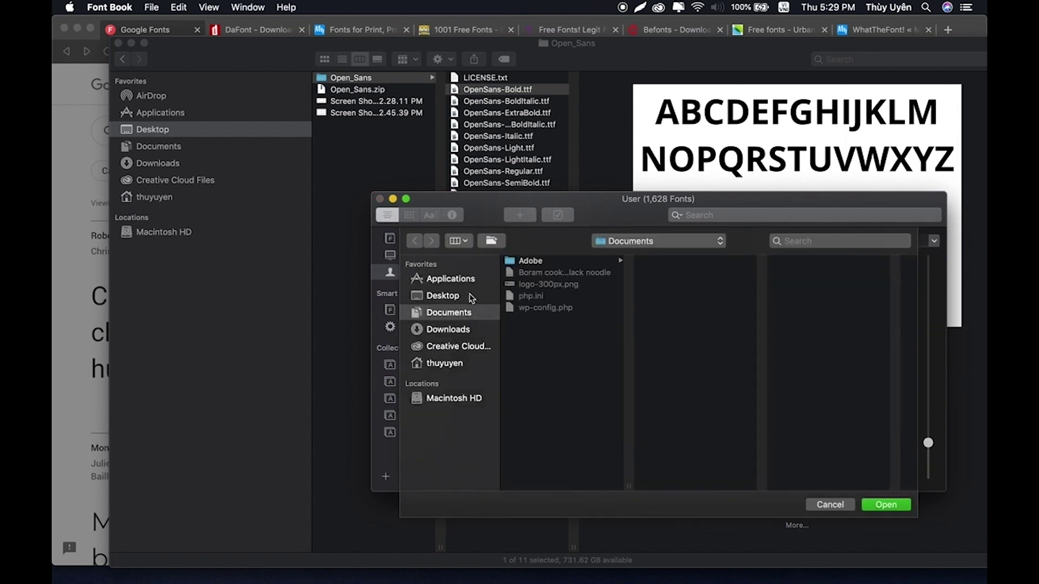
Import the font files from the Desktop's Open_Sans folder into Font Book
left_click(471, 296)
left_click(547, 262)
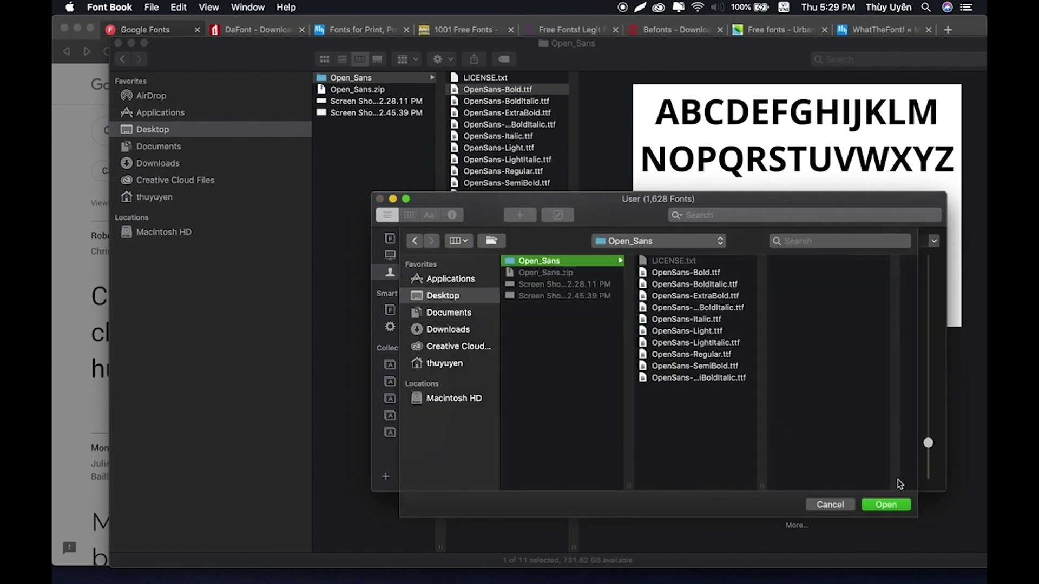
left_click(886, 505)
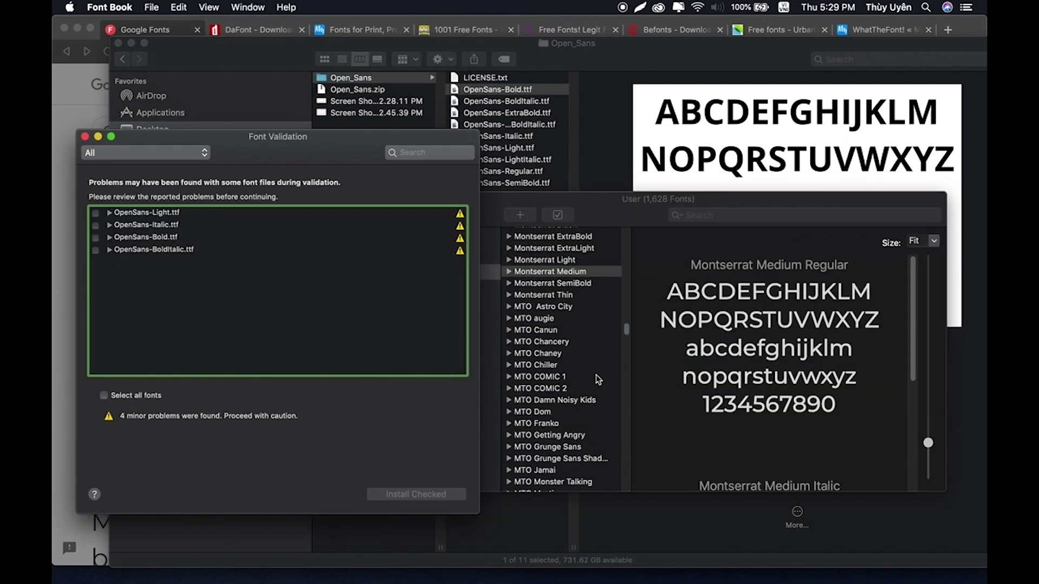
Install the four checked Open Sans fonts despite the warnings, then preview Open Sans
left_click(103, 395)
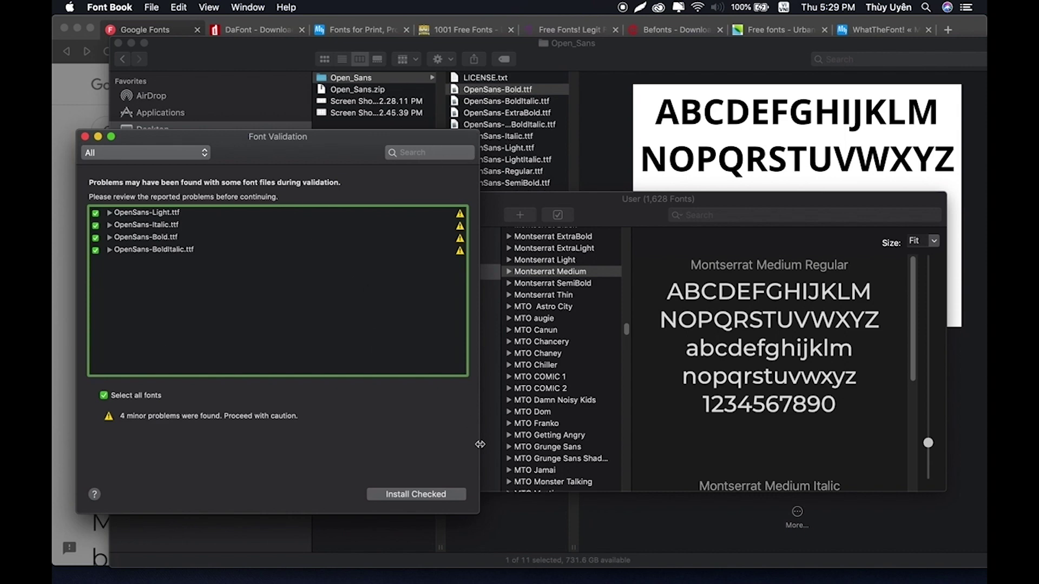
left_click(438, 493)
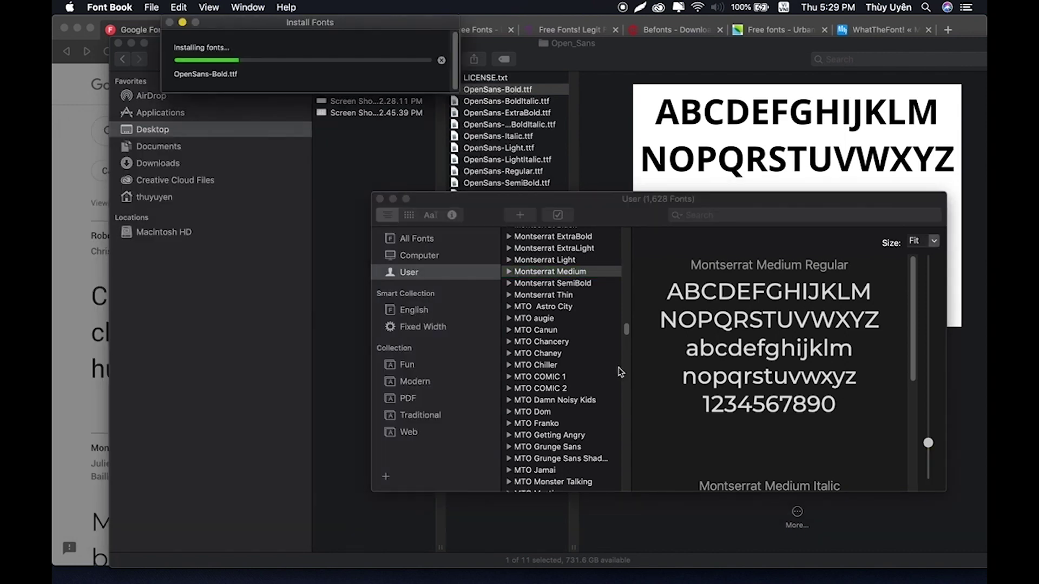
left_click(627, 329)
left_click_drag(626, 329, 627, 334)
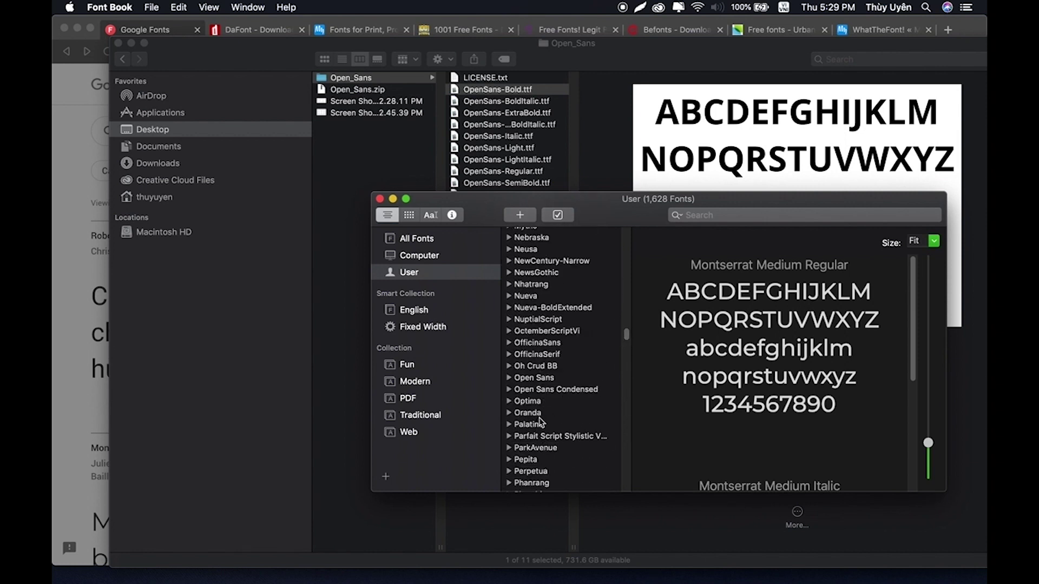
left_click(553, 378)
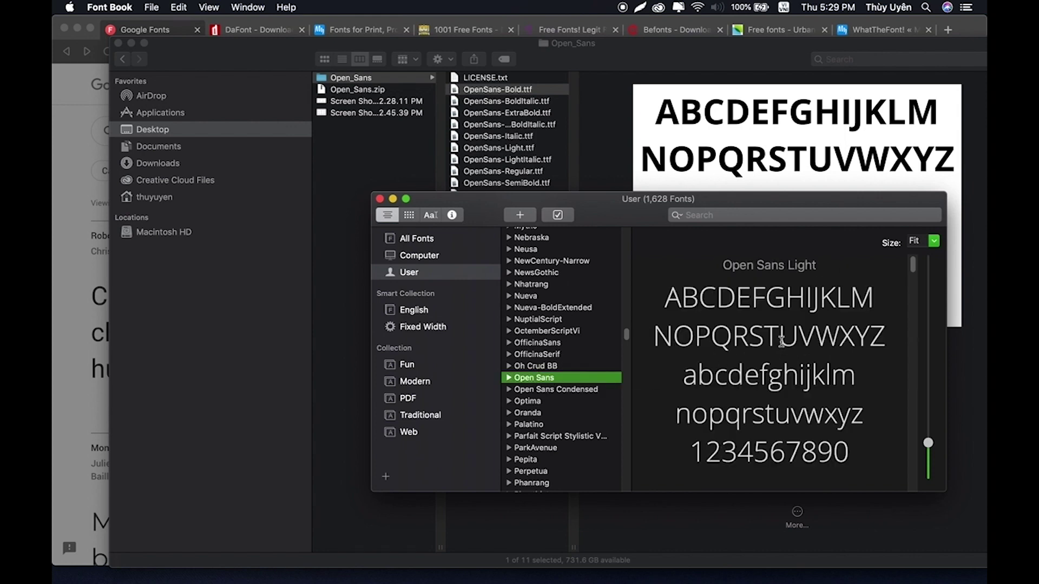
Preview Open Sans Condensed, then bring the Finder Open_Sans folder back to the front
scroll(782, 339, "down", 10)
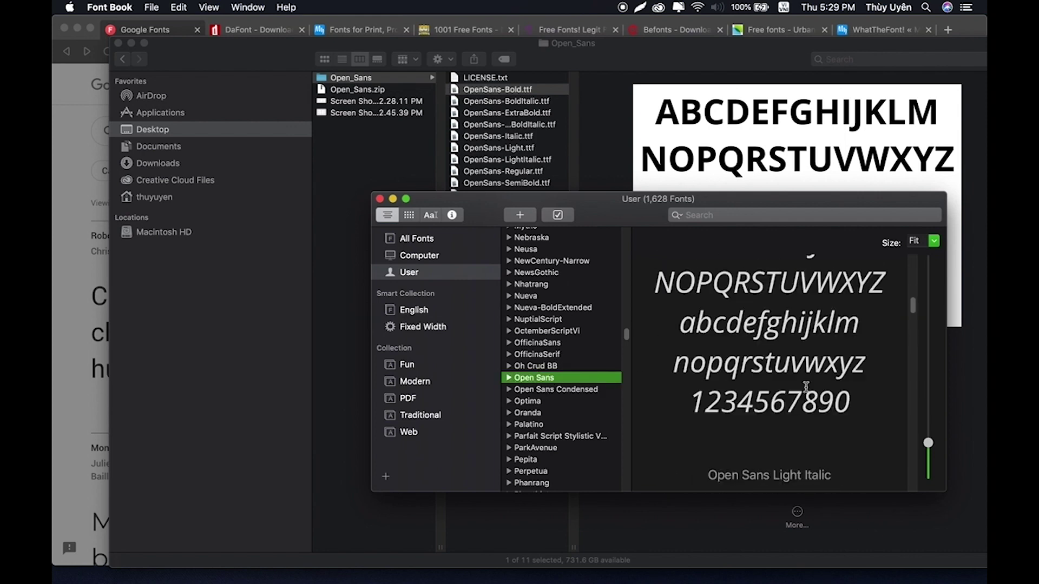
left_click(569, 389)
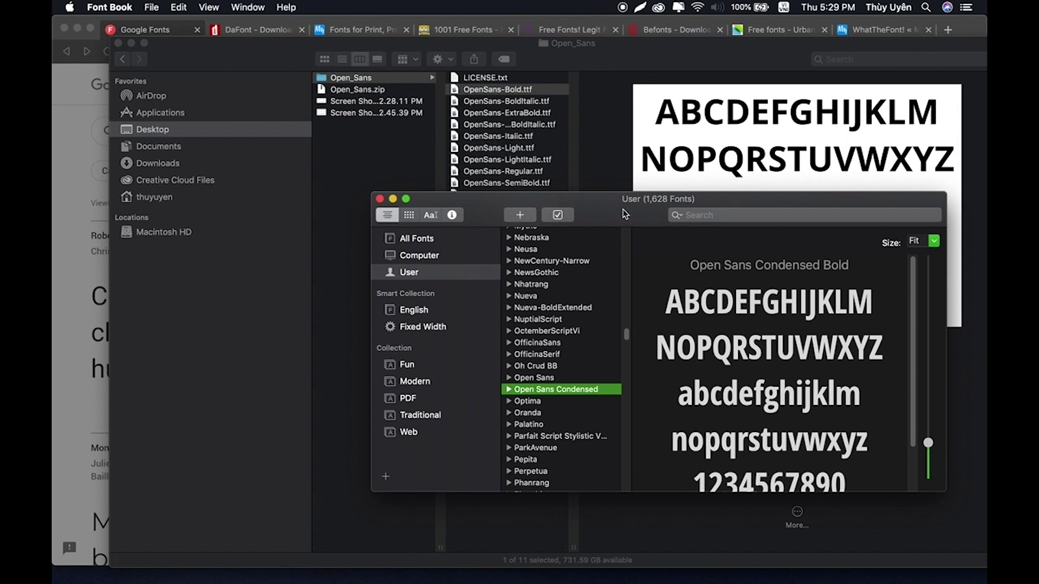
left_click(358, 80)
left_click(349, 83)
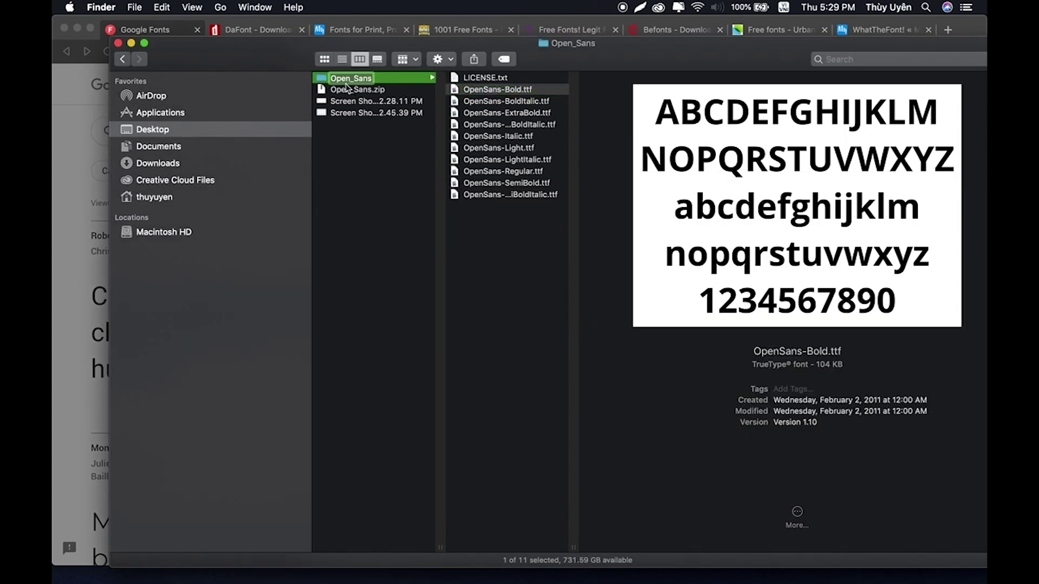
left_click(346, 82)
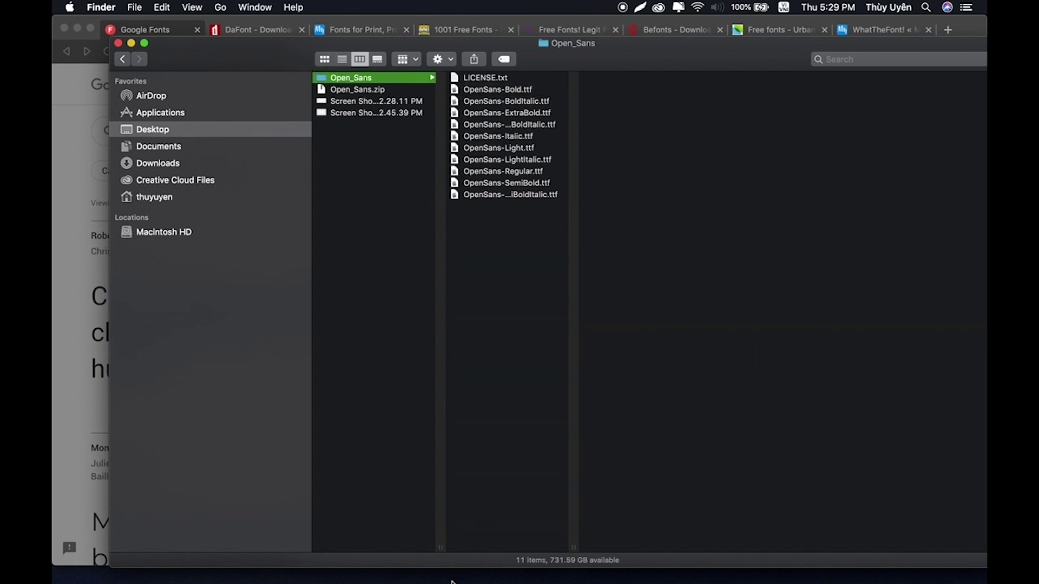
left_click(695, 563)
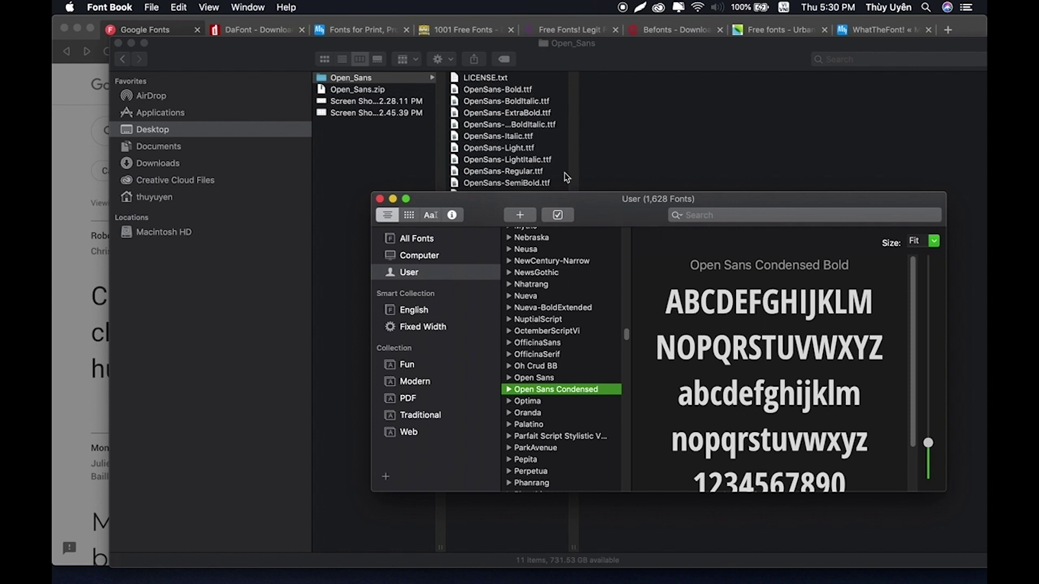
left_click(557, 106)
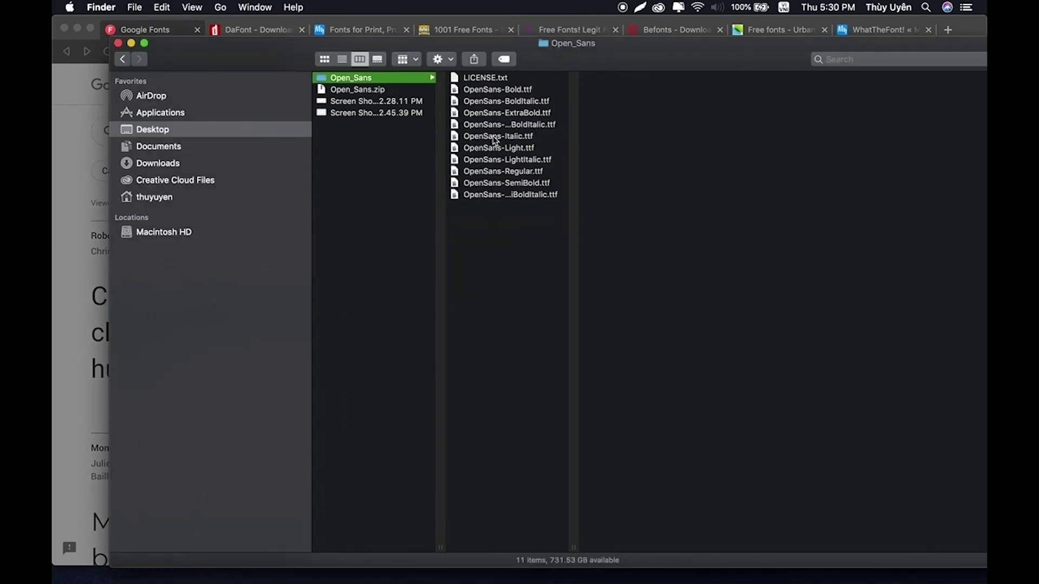
left_click(488, 90)
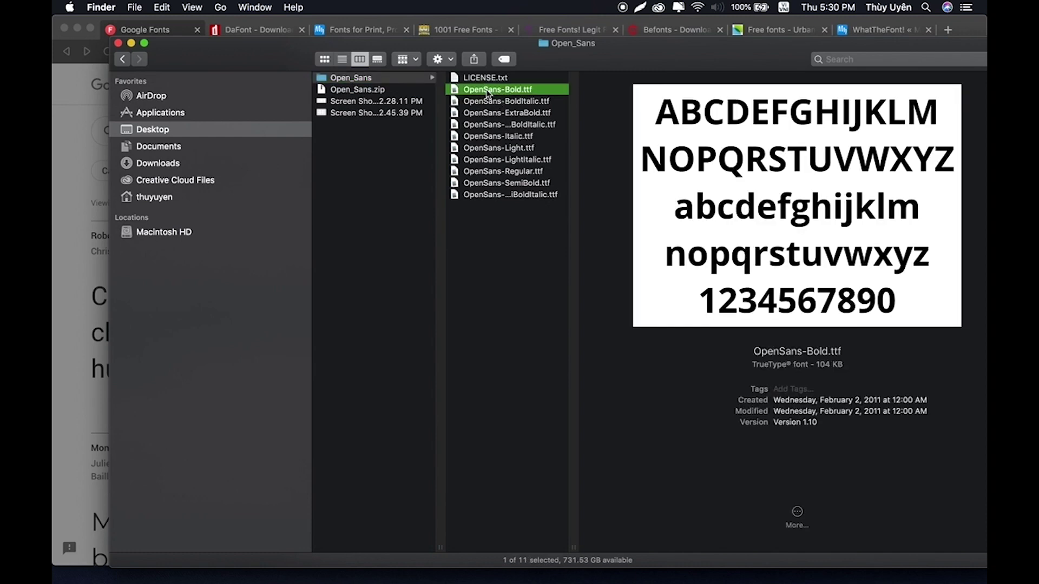
right_click(488, 91)
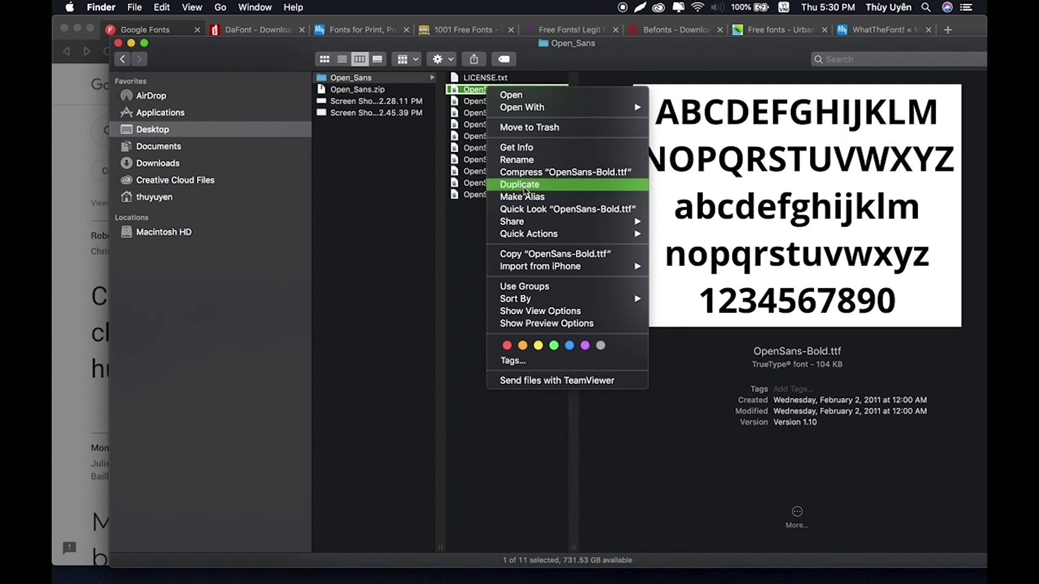
left_click(468, 232)
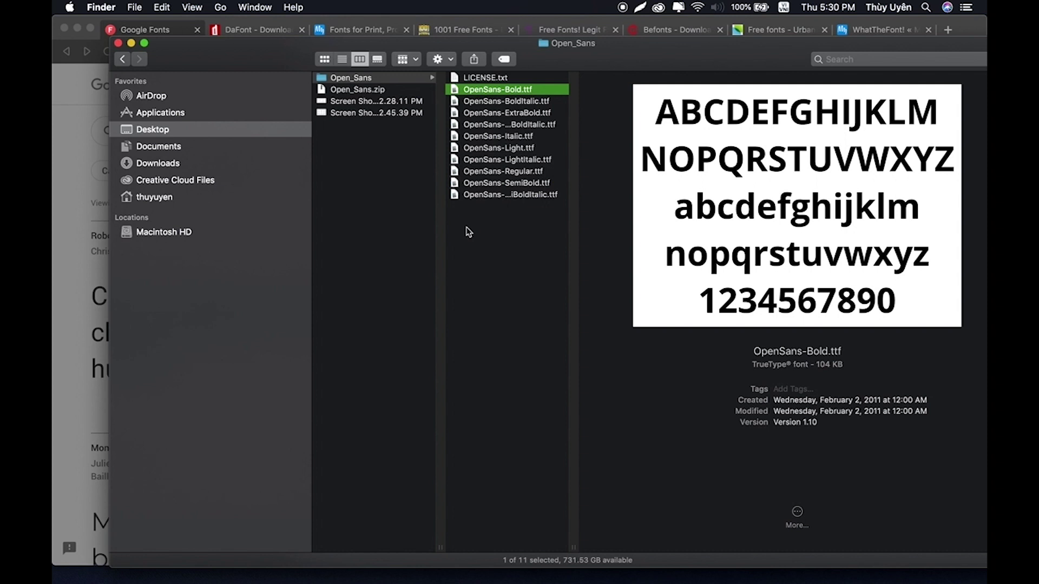
left_click(498, 196, "shift")
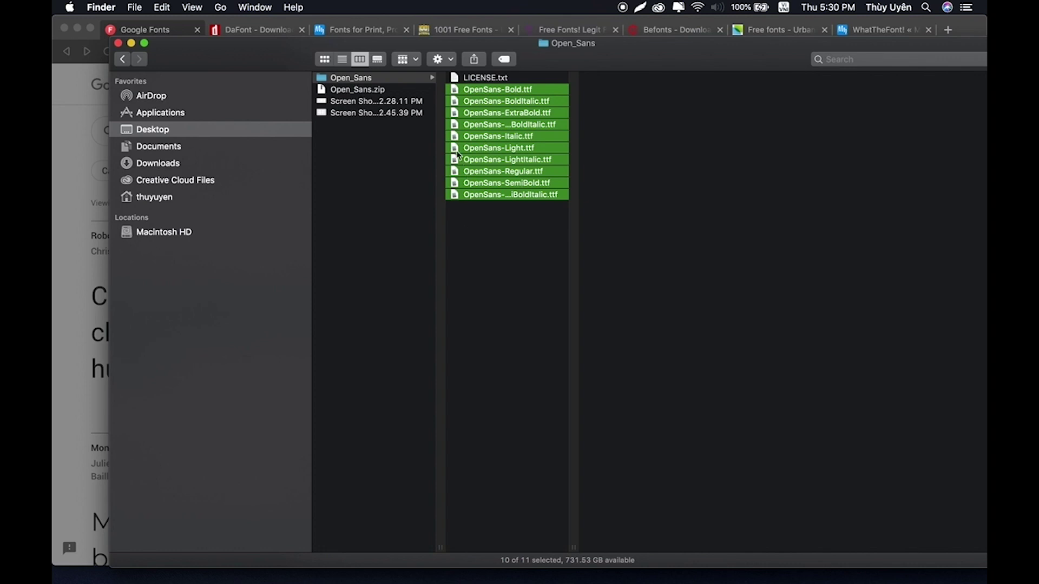
right_click(465, 137)
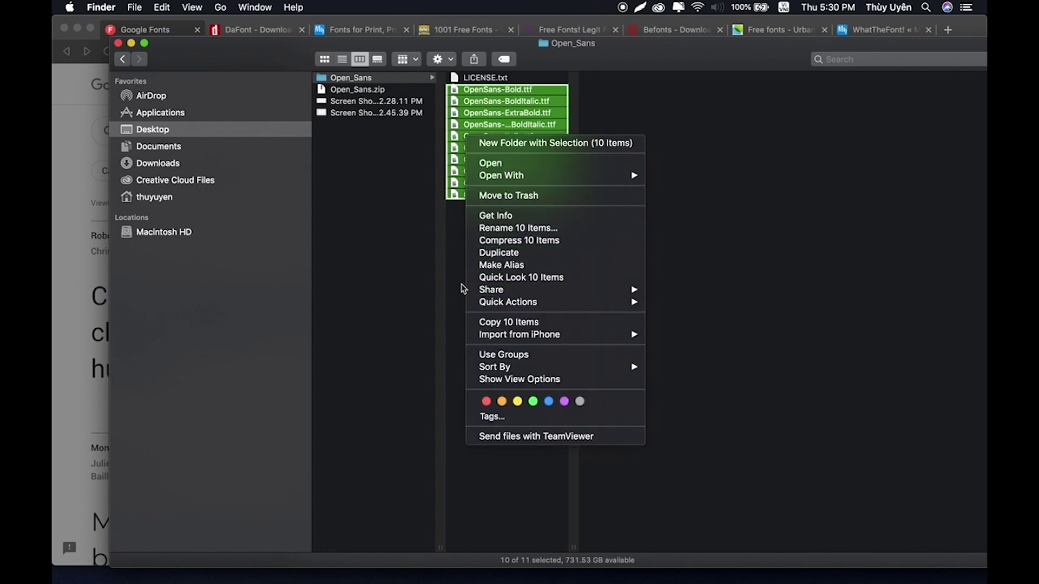
left_click(529, 480)
left_click(498, 355)
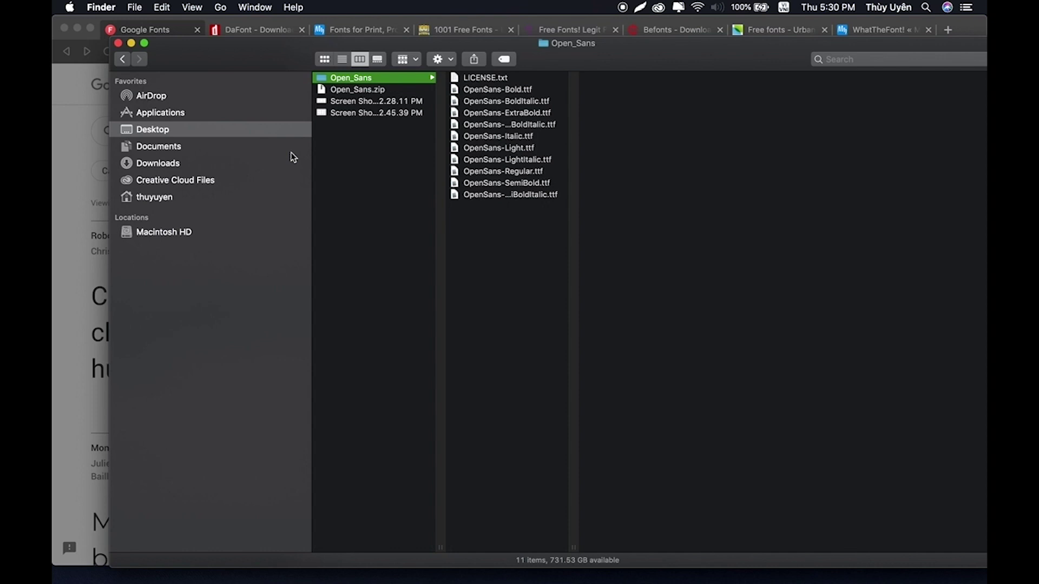
left_click(172, 28)
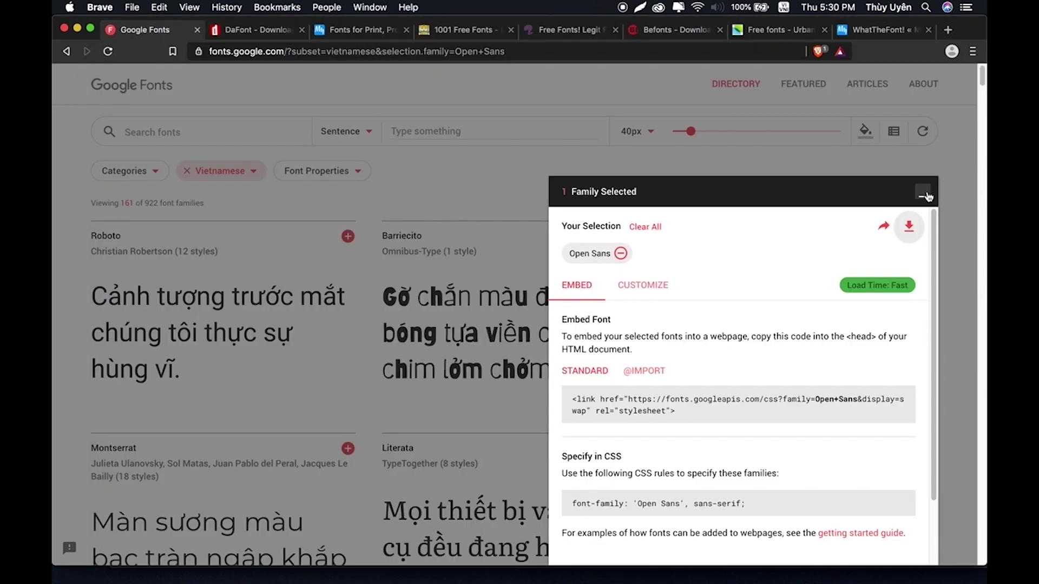
Collapse the Open Sans drawer, check the Photoshop slide, then go to DaFont in Brave
left_click(922, 195)
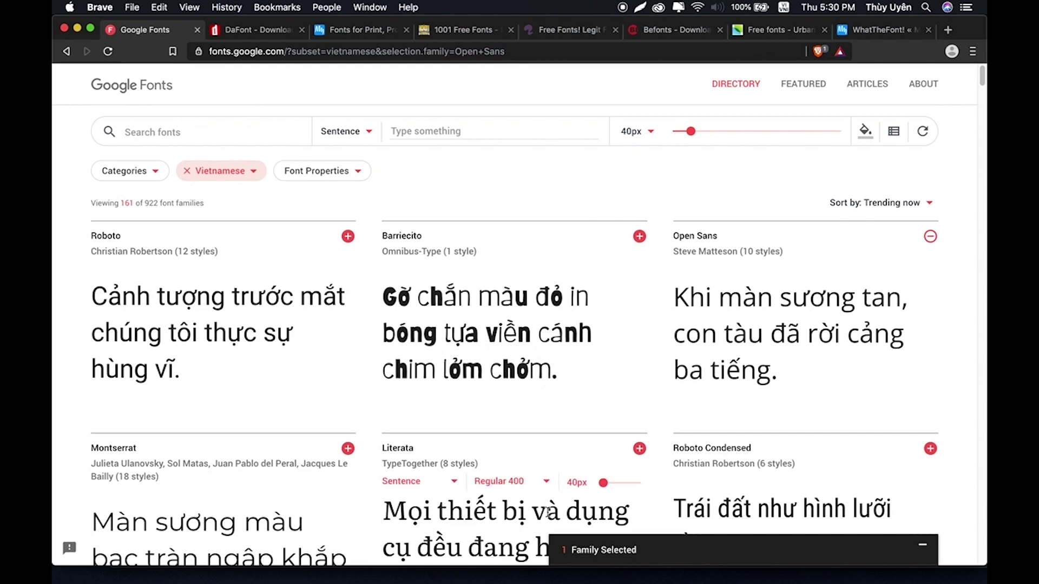
mouse_move(580, 572)
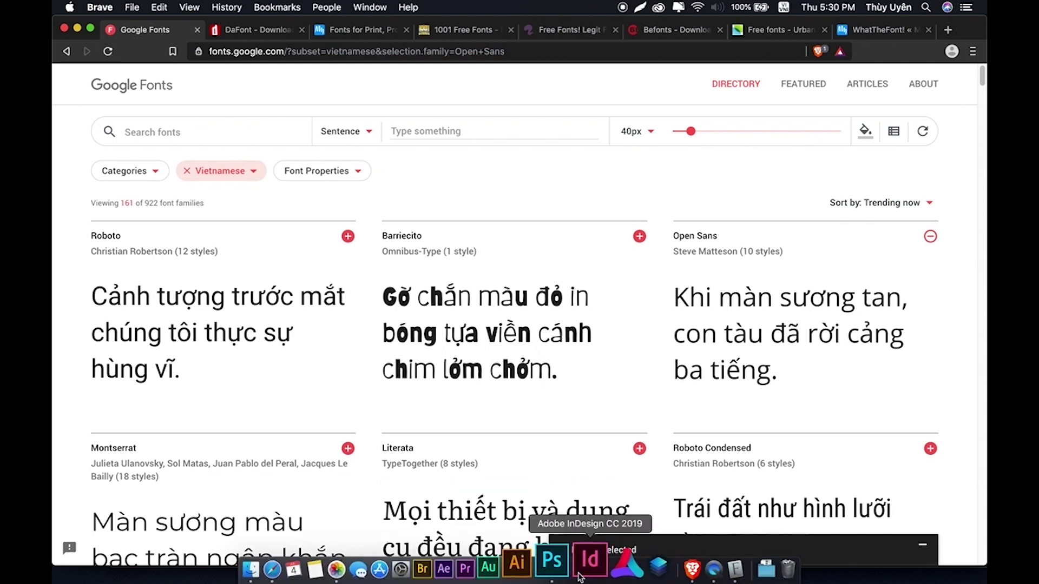
left_click(568, 569)
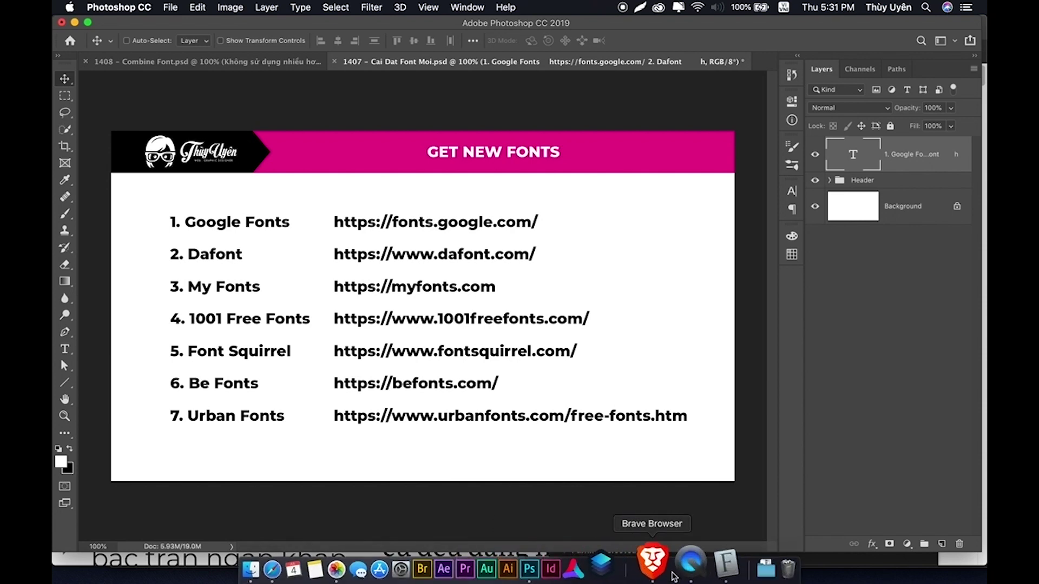
left_click(665, 568)
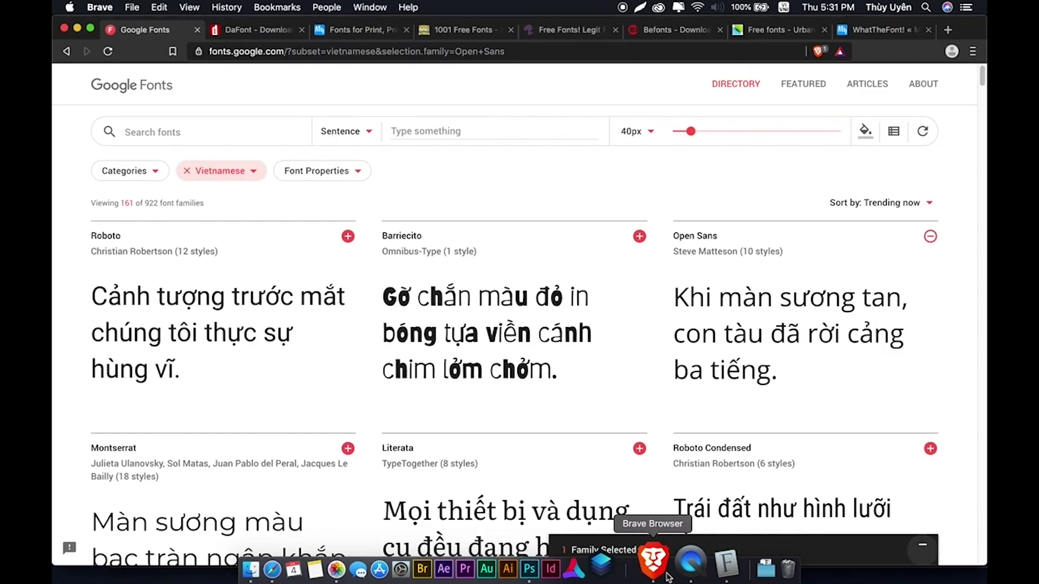
left_click(238, 30)
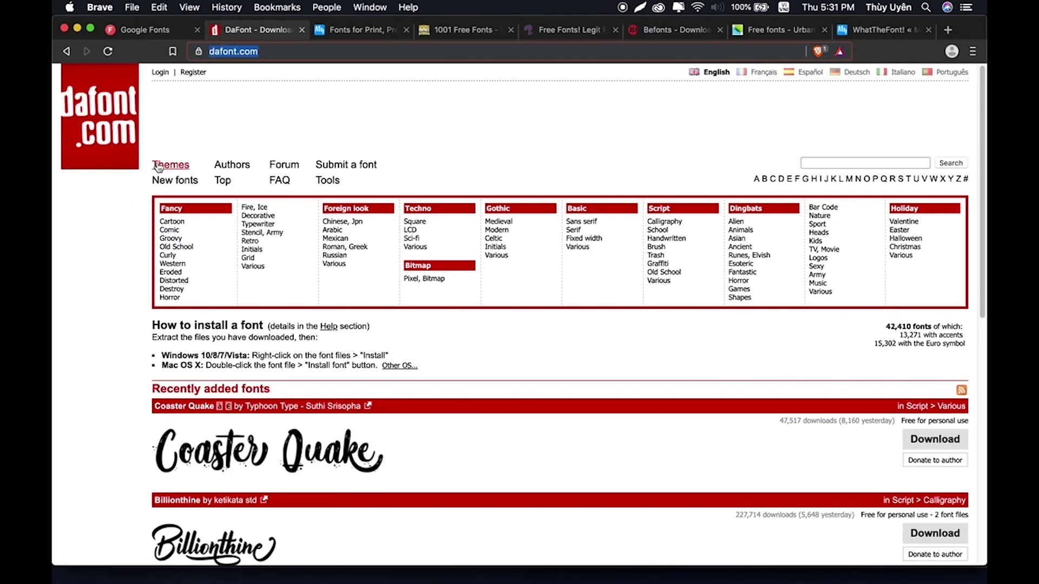
left_click(129, 216)
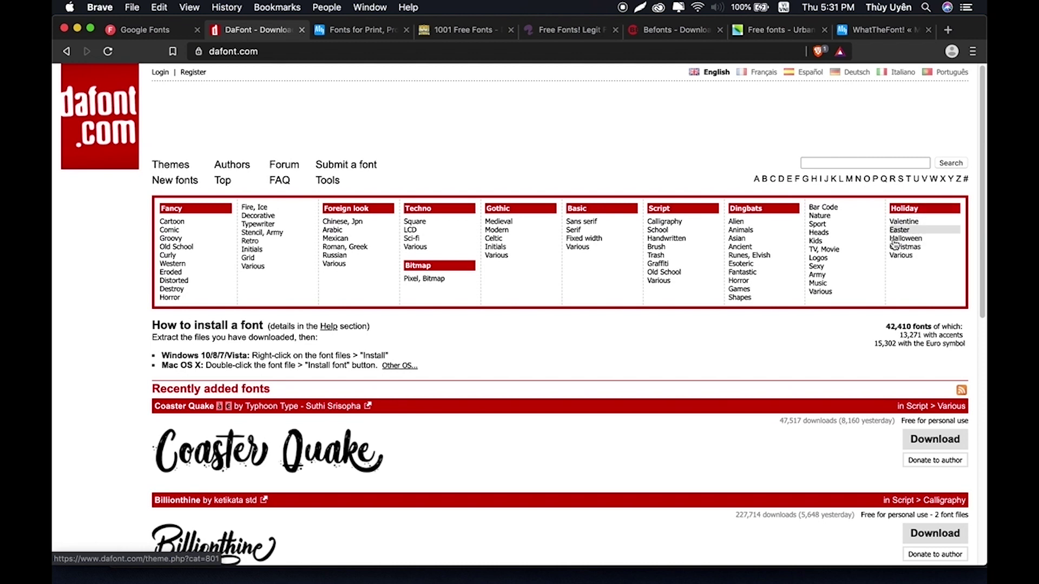
Open DaFont's Techno > LCD category listing DS-Digital and Digital 7
left_click(414, 231)
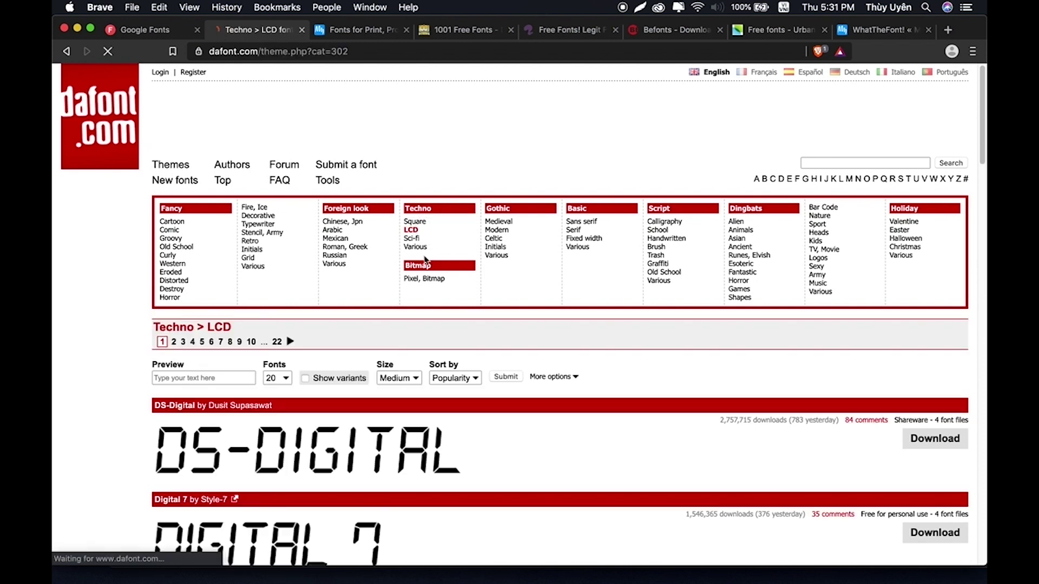
Open DaFont's Techno > Various category and highlight Extradition's 4 font files note
left_click(415, 247)
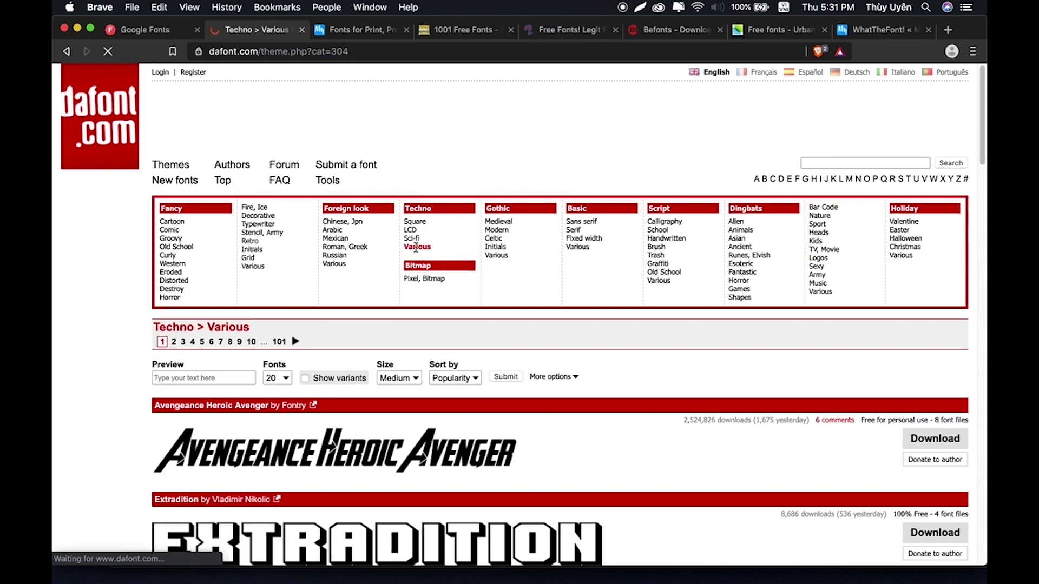
scroll(460, 315, "down", 2)
scroll(460, 315, "down", 2)
scroll(460, 316, "down", 5)
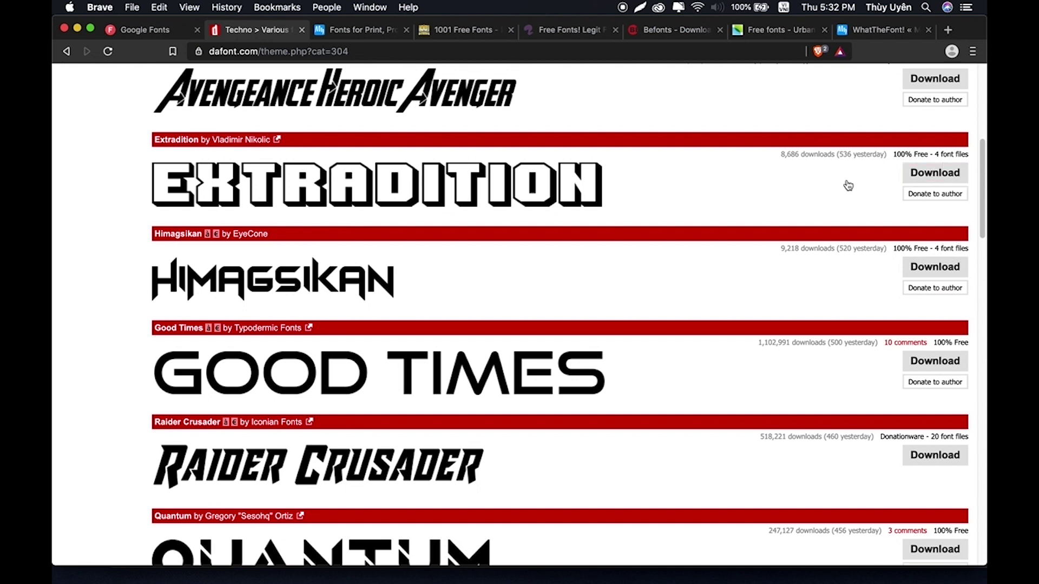
mouse_move(967, 155)
left_mouse_down()
mouse_move(936, 156)
mouse_move(951, 158)
left_mouse_up()
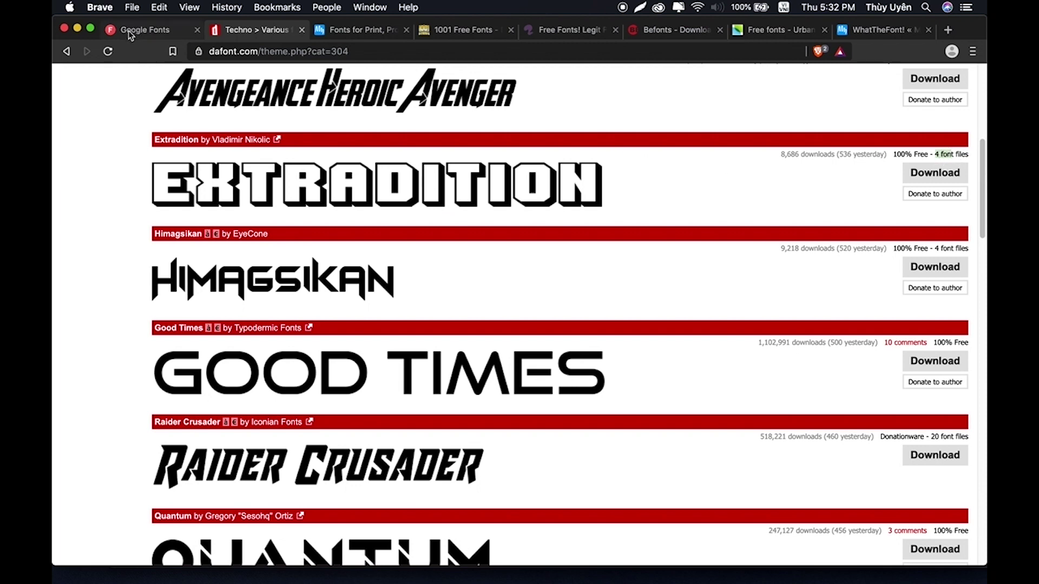
left_click(138, 29)
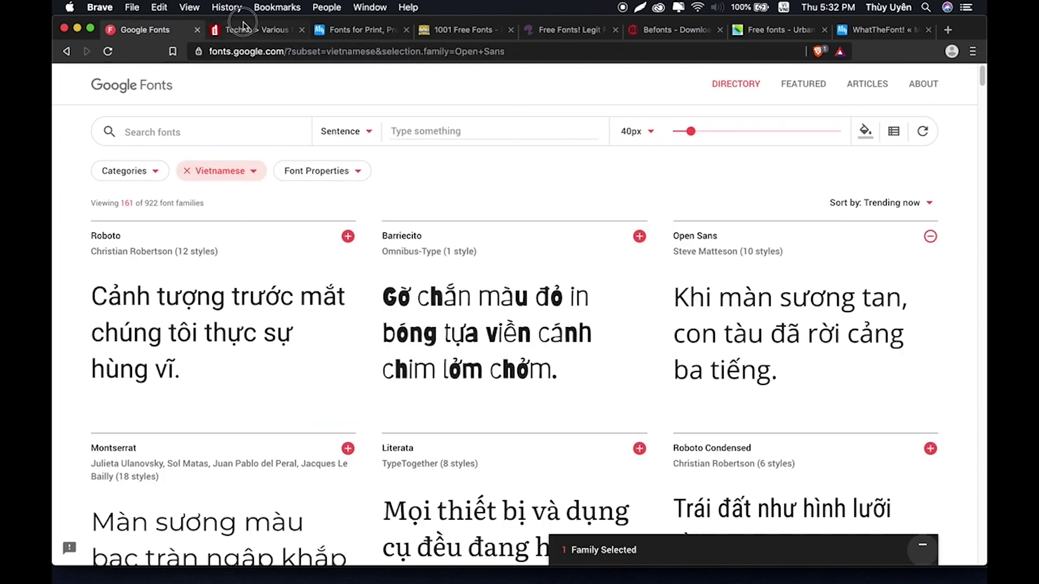
left_click(242, 26)
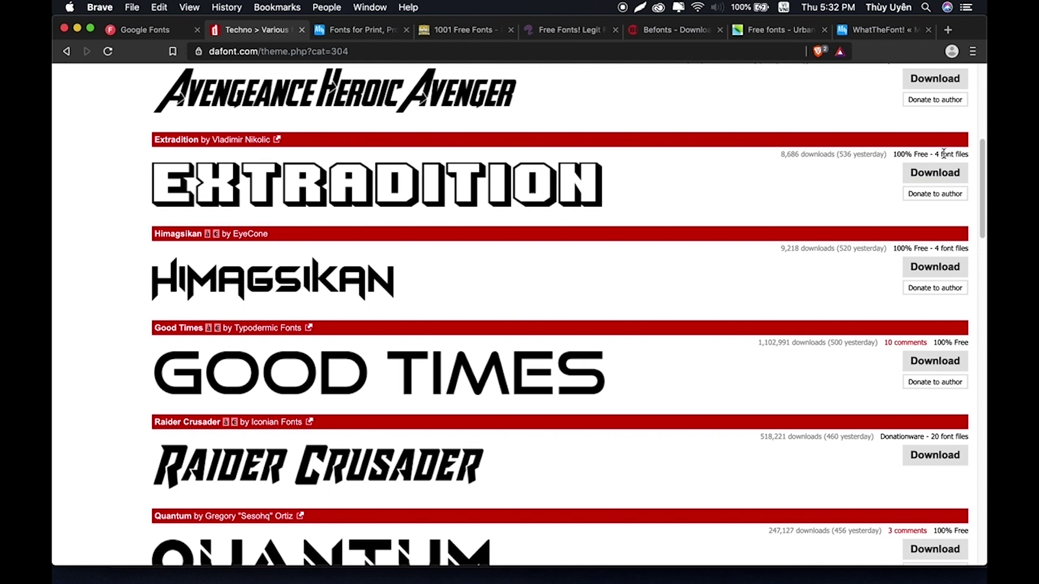
left_click_drag(935, 155, 976, 155)
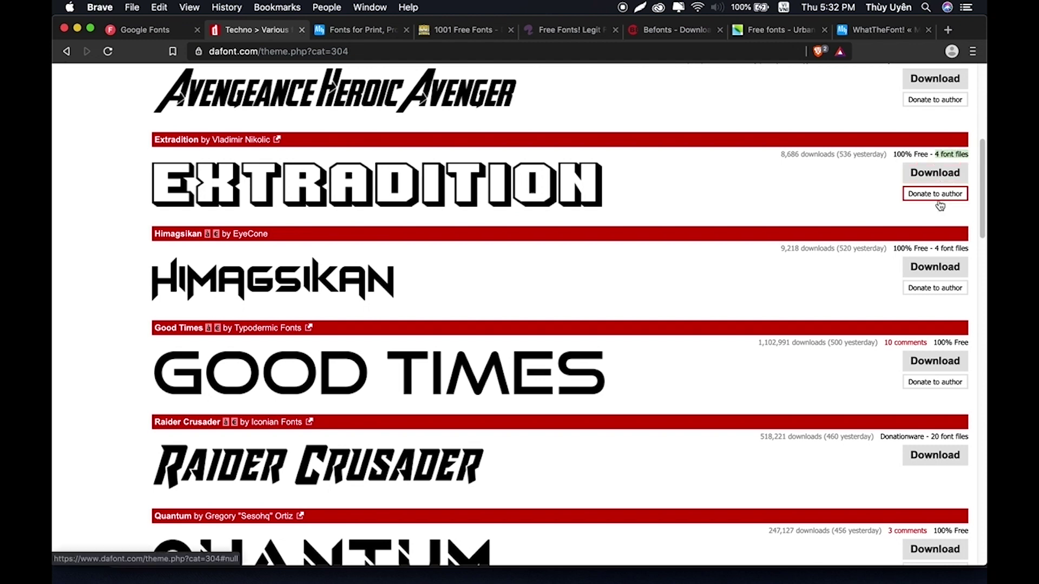
Scroll through the Techno > Various listing and back up, then go to the MyFonts tab
scroll(801, 273, "down", 5)
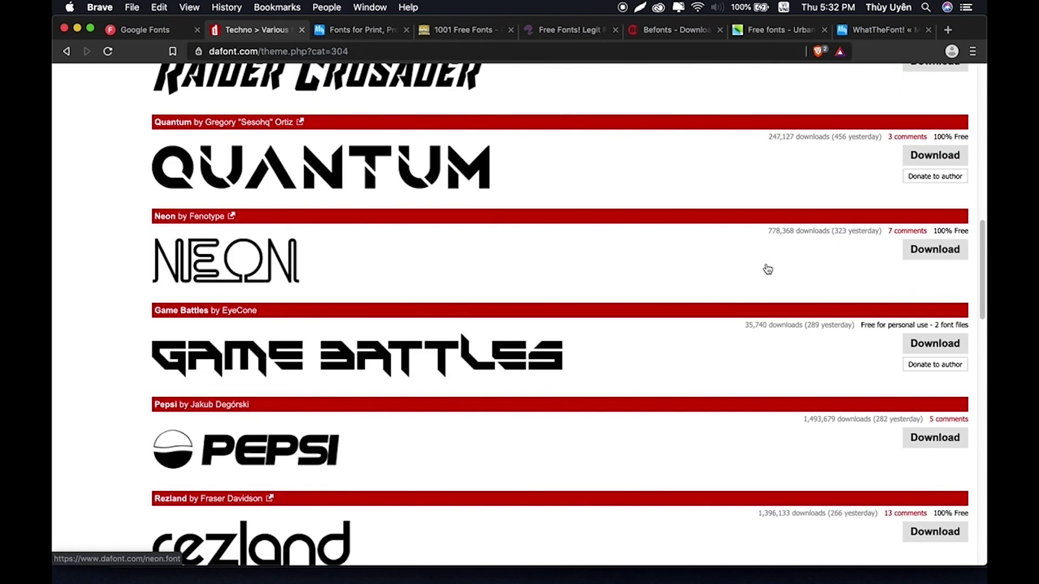
scroll(768, 269, "down", 3)
scroll(766, 269, "down", 1)
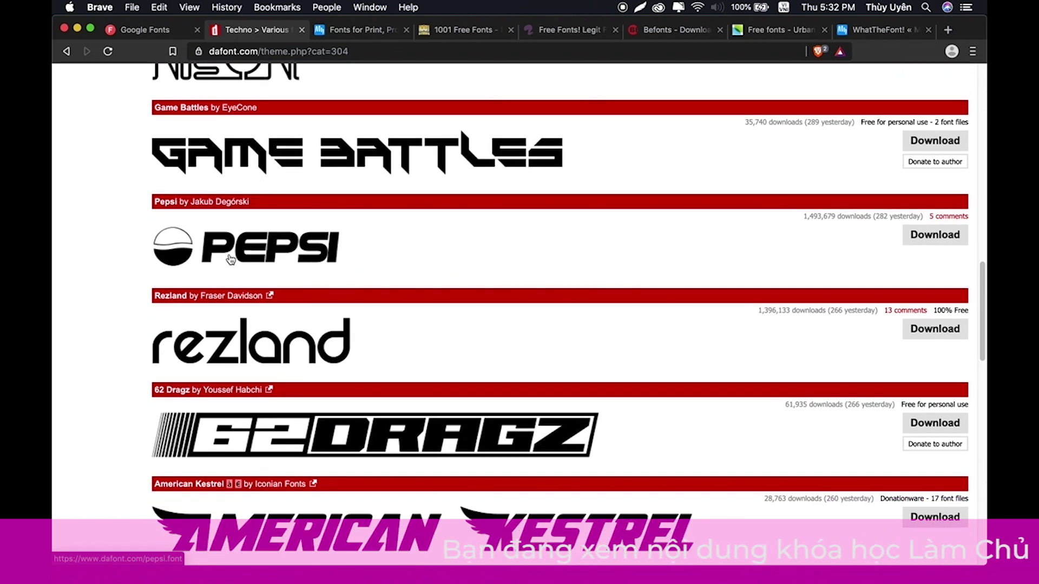
scroll(230, 259, "down", 2)
scroll(303, 489, "down", 5)
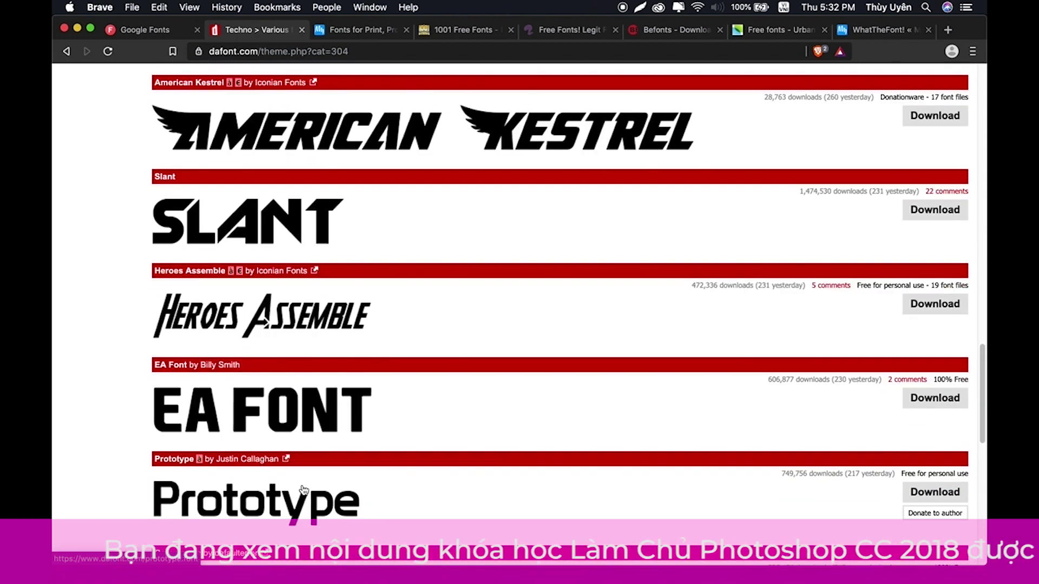
scroll(303, 490, "up", 20)
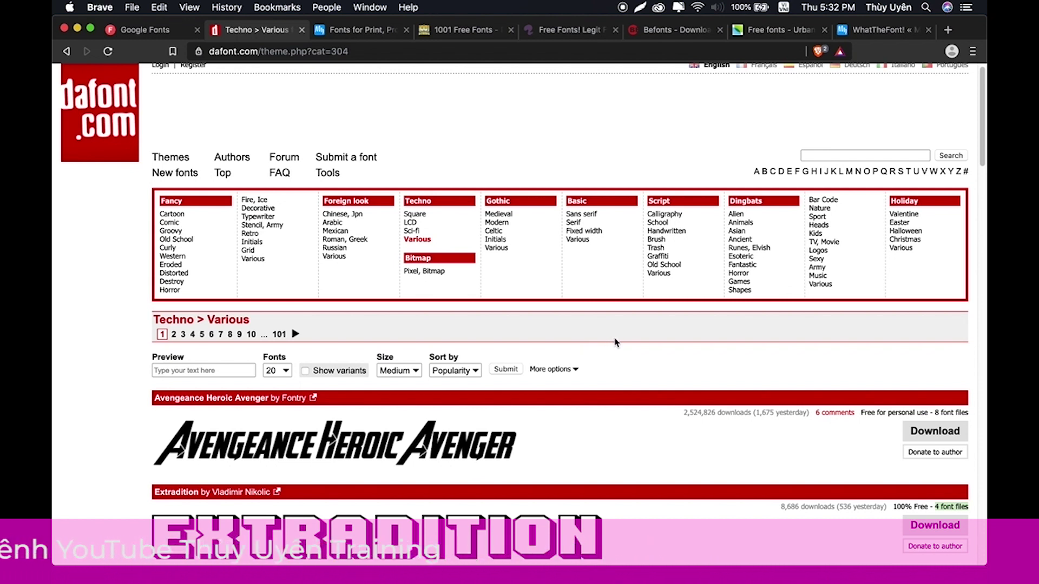
scroll(541, 281, "down", 1)
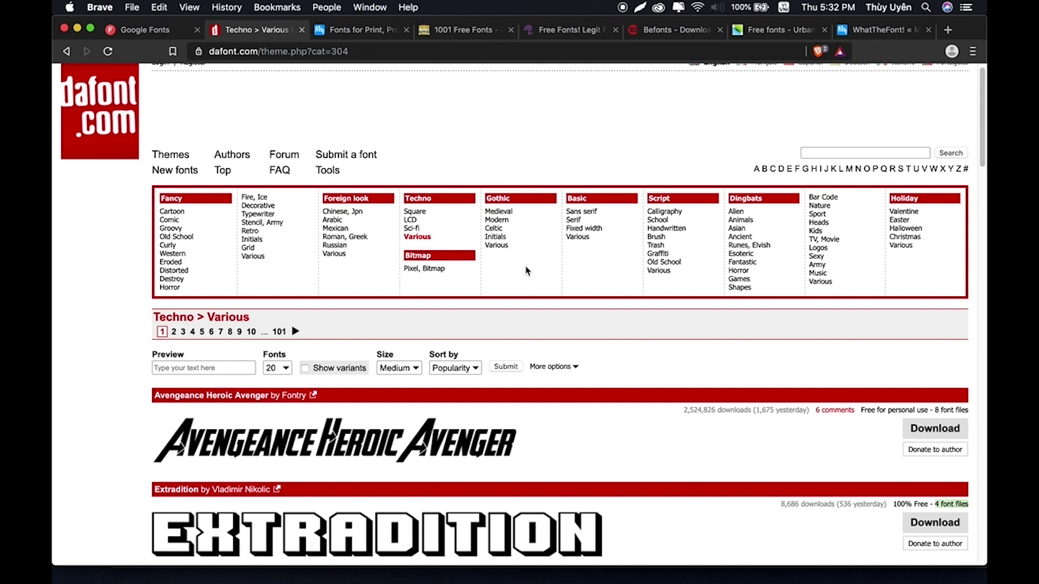
scroll(642, 417, "down", 5)
scroll(668, 462, "down", 3)
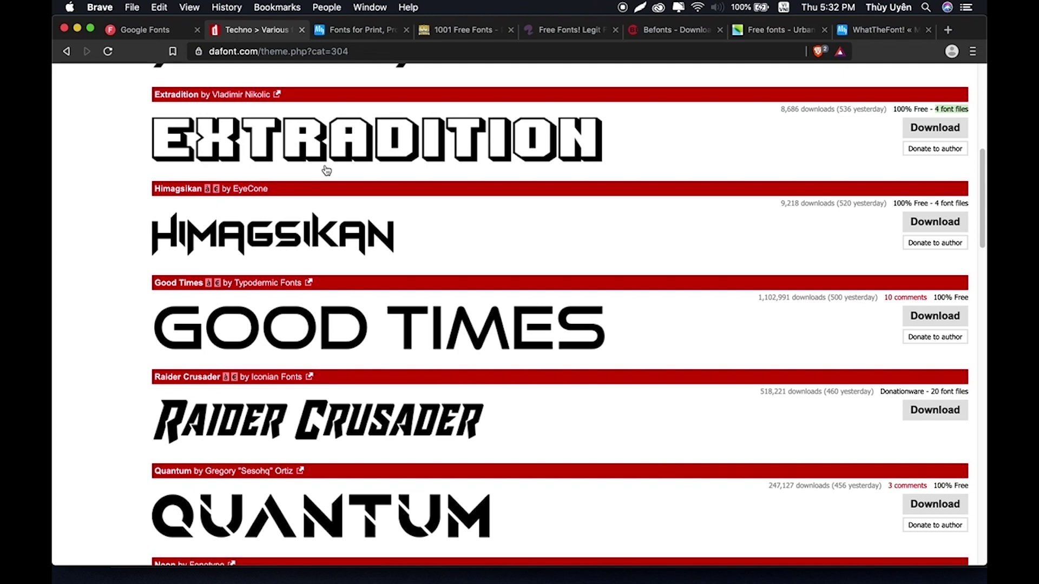
scroll(346, 169, "up", 8)
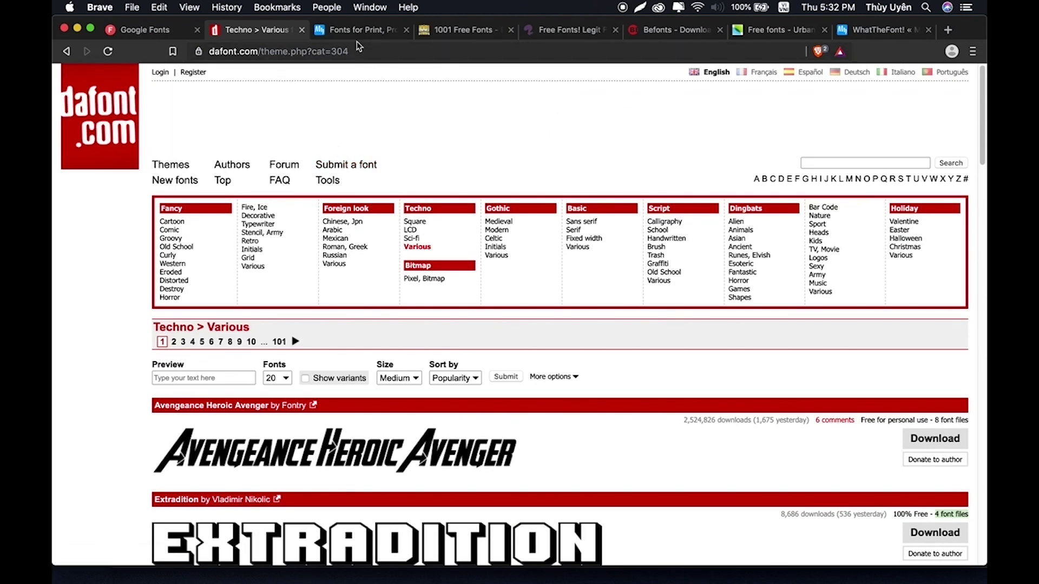
left_click(360, 31)
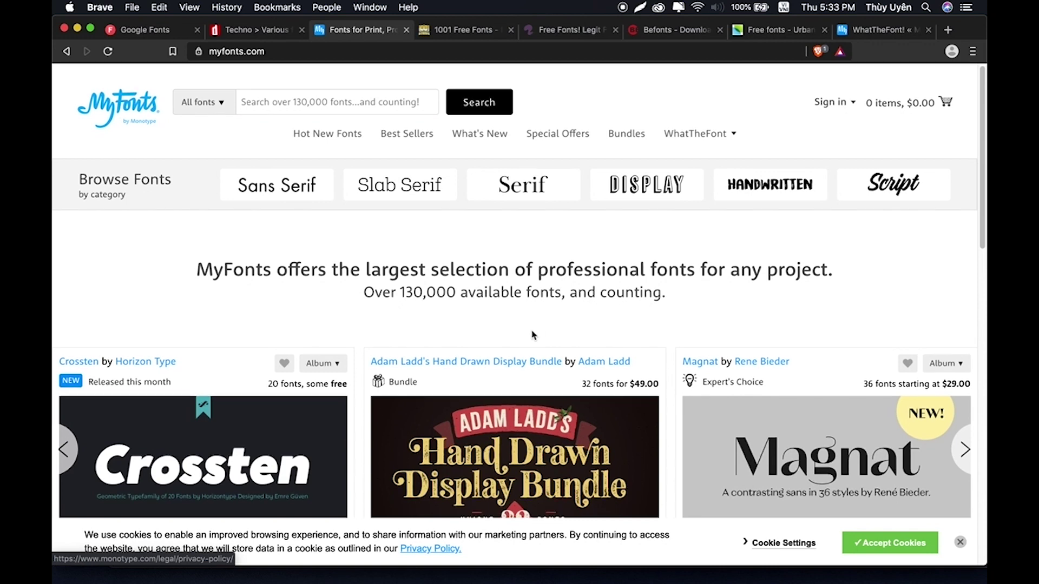
Scroll down MyFonts' homepage past featured fonts, special offers and staff picks to the footer
scroll(535, 336, "down", 1)
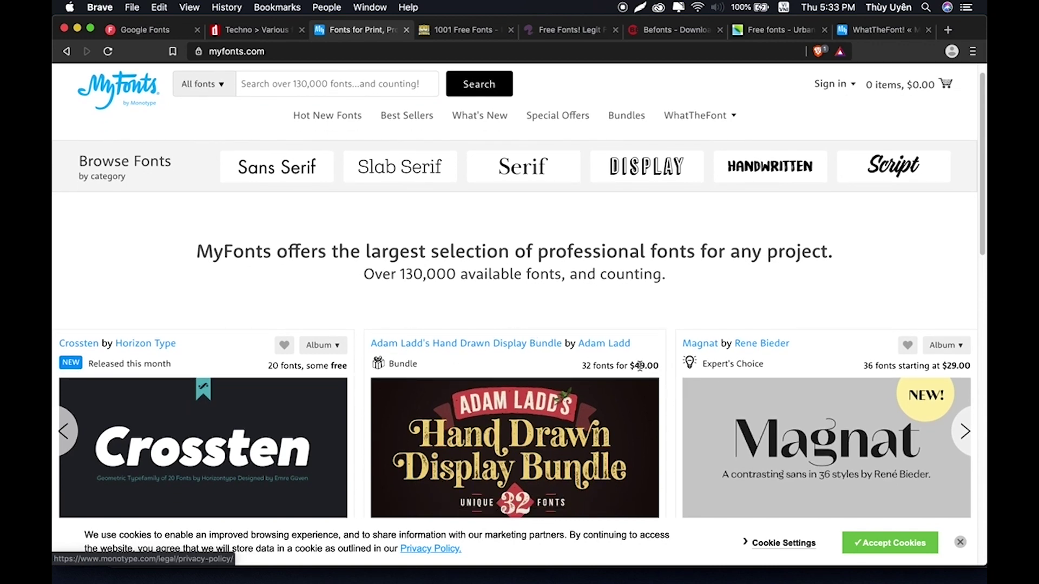
scroll(640, 366, "down", 3)
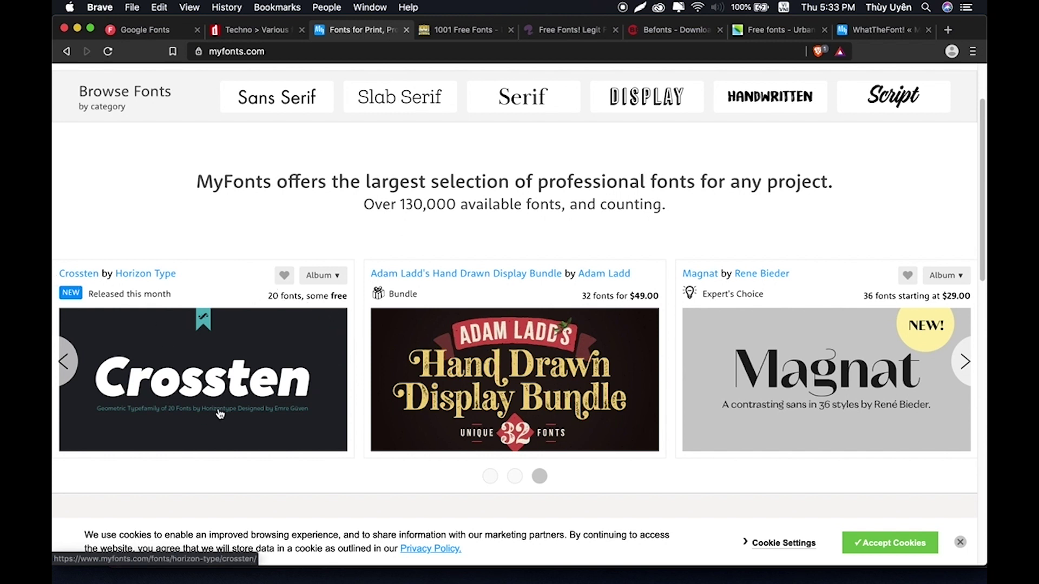
left_click_drag(269, 296, 346, 298)
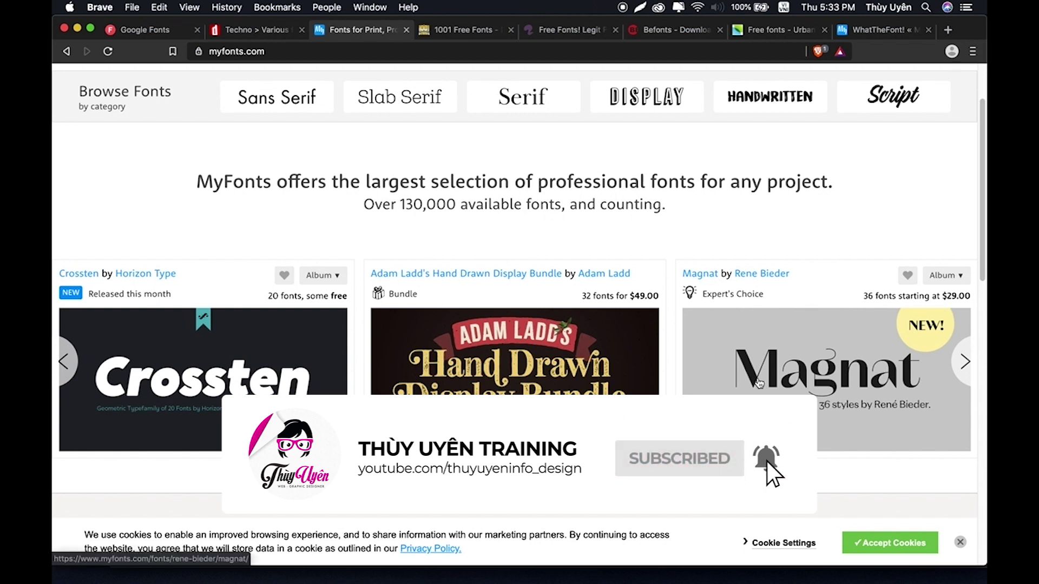
scroll(510, 384, "down", 1)
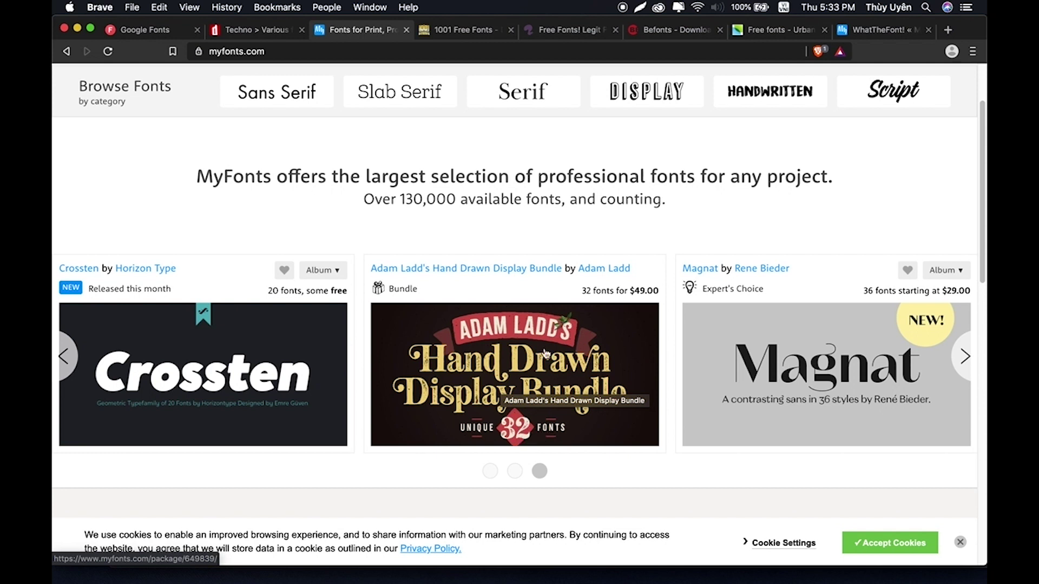
left_click(650, 294)
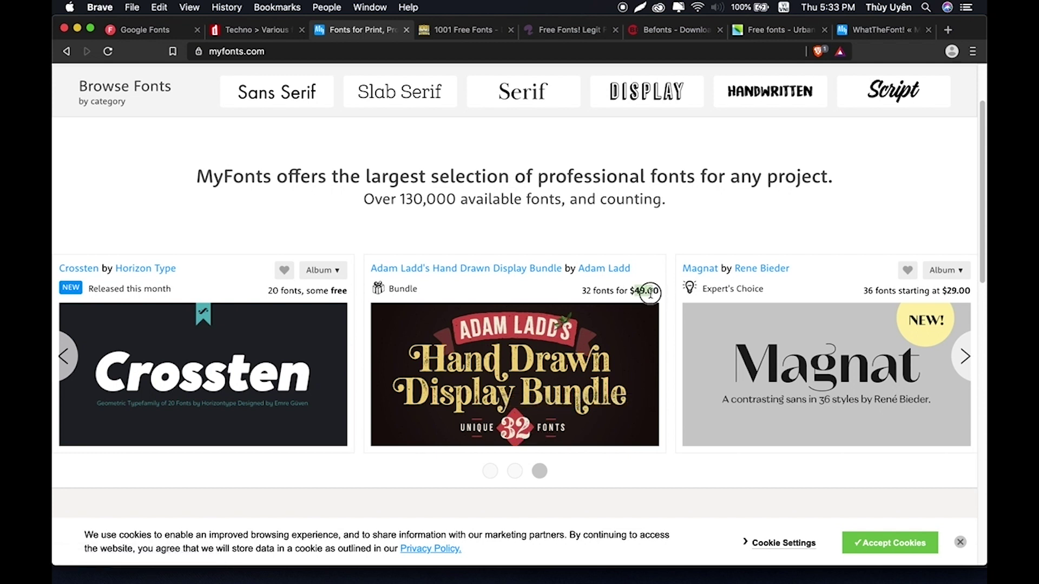
scroll(650, 294, "down", 7)
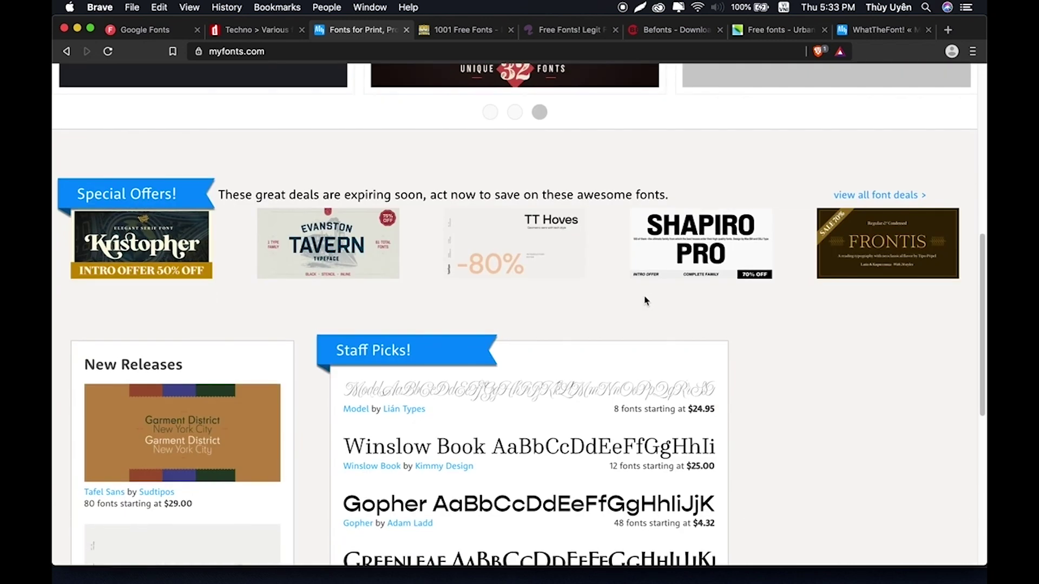
scroll(645, 300, "down", 3)
scroll(645, 297, "down", 4)
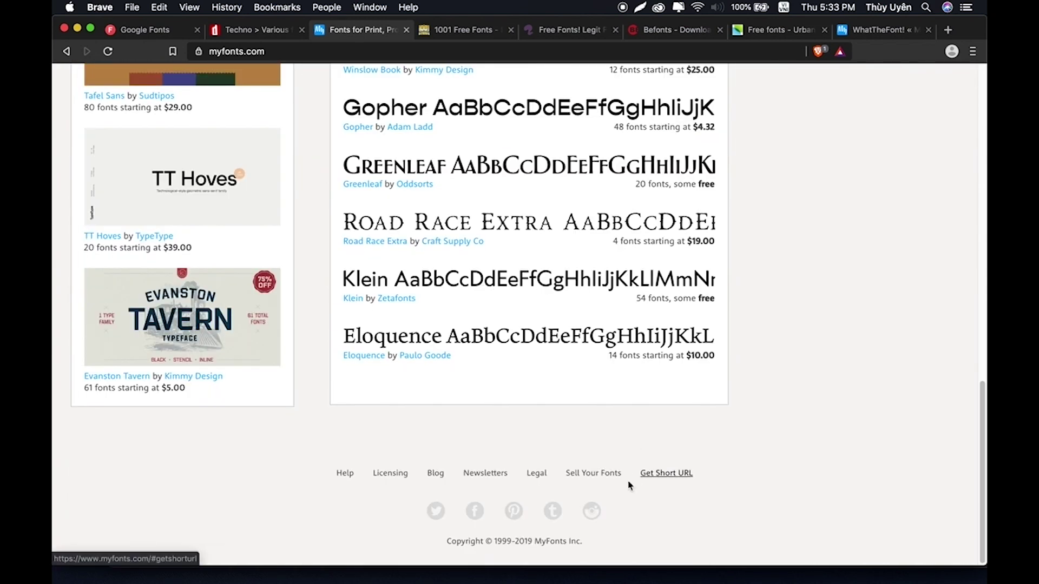
Back at the top, limit the font search to Free fonts and run it
key("Home")
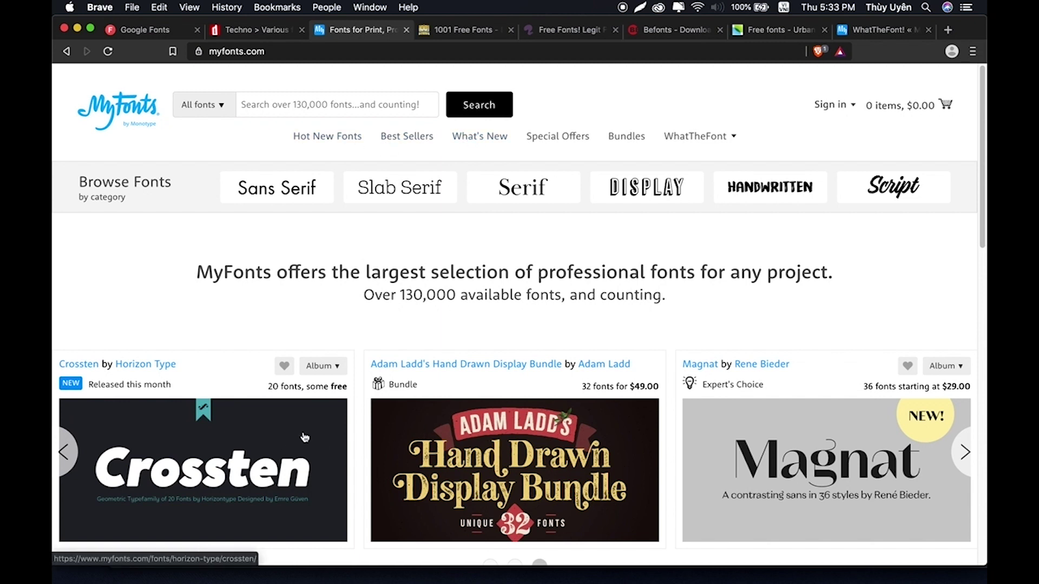
left_click(199, 105)
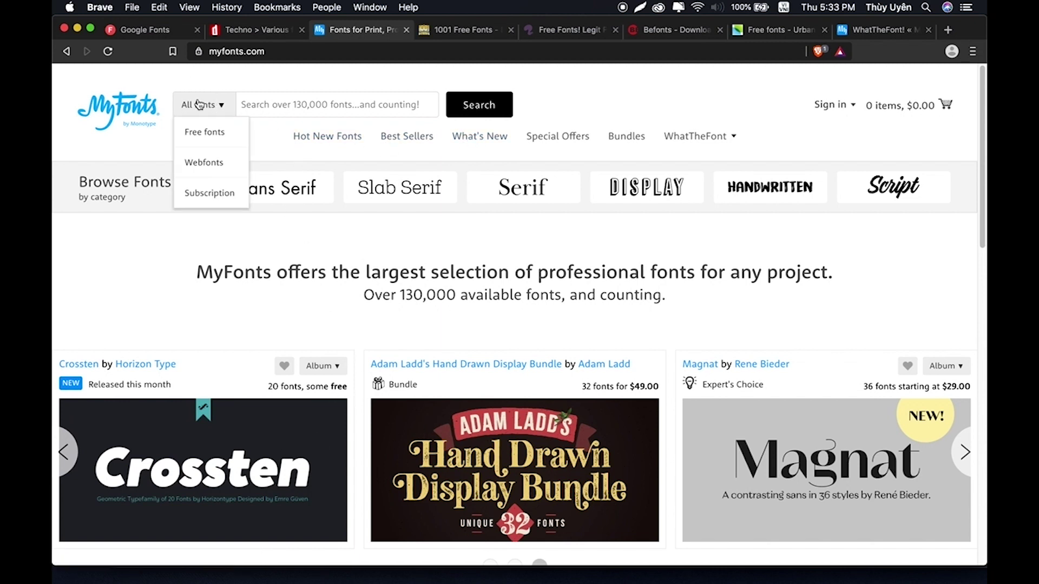
left_click(205, 135)
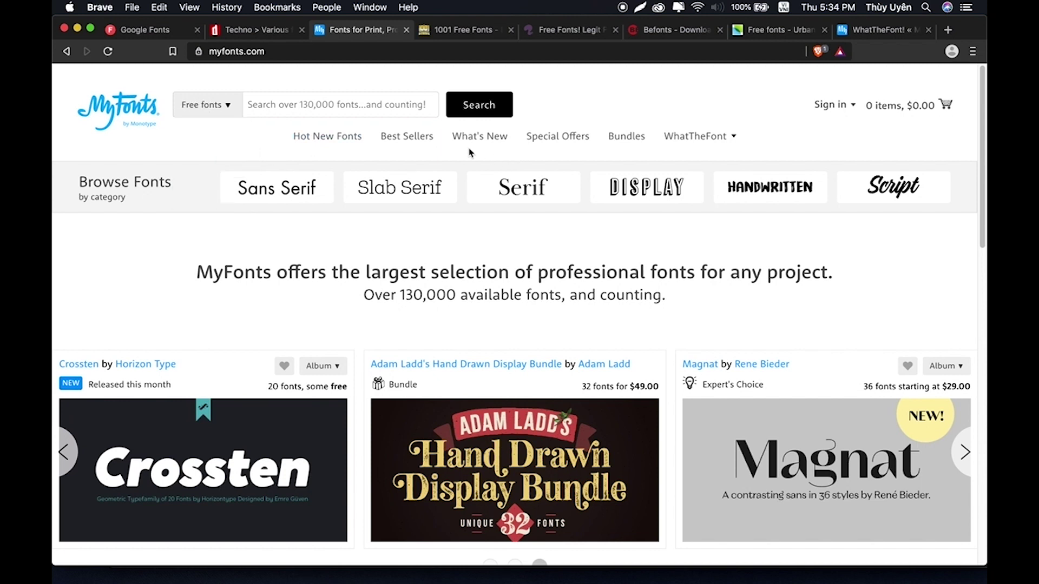
left_click(477, 105)
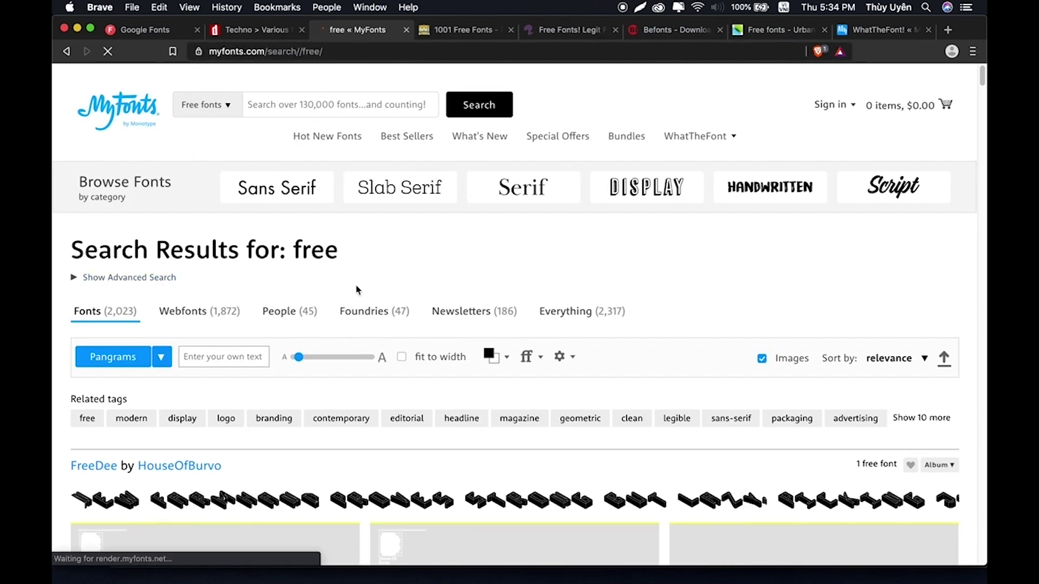
Scroll through MyFonts' free-font results, such as Blacker by Zetafonts, then go to 1001 Free Fonts
scroll(365, 296, "down", 5)
scroll(366, 295, "down", 7)
scroll(365, 296, "down", 4)
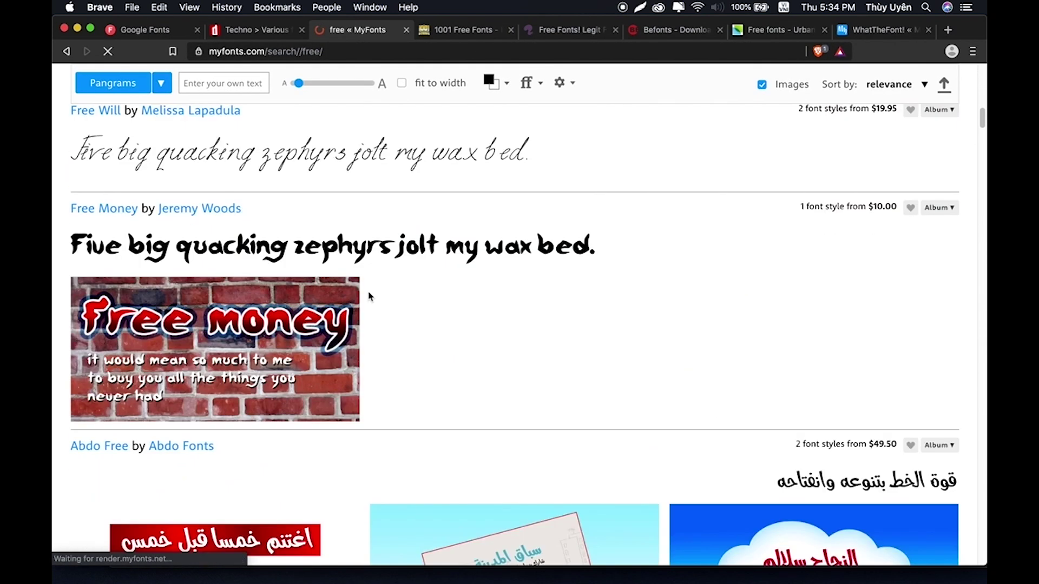
scroll(332, 255, "down", 9)
scroll(332, 255, "down", 4)
scroll(346, 273, "down", 2)
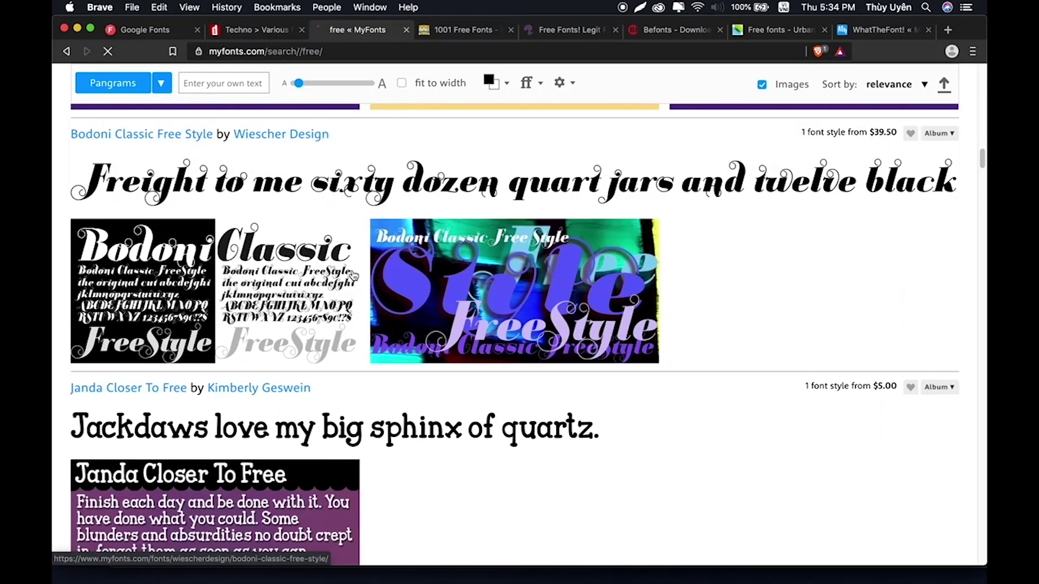
scroll(585, 344, "down", 10)
scroll(585, 344, "down", 3)
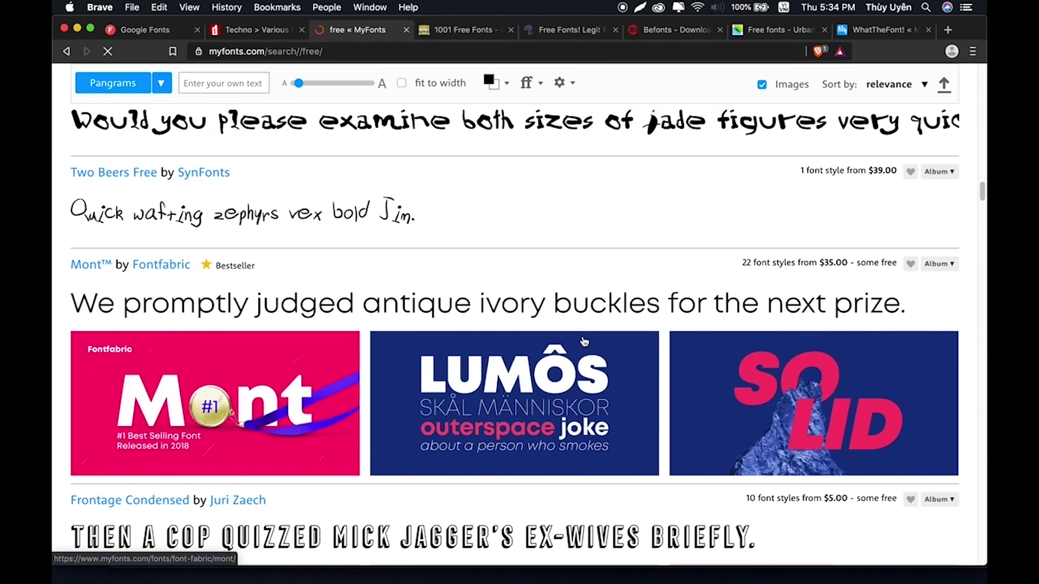
scroll(584, 340, "down", 2)
scroll(583, 341, "down", 4)
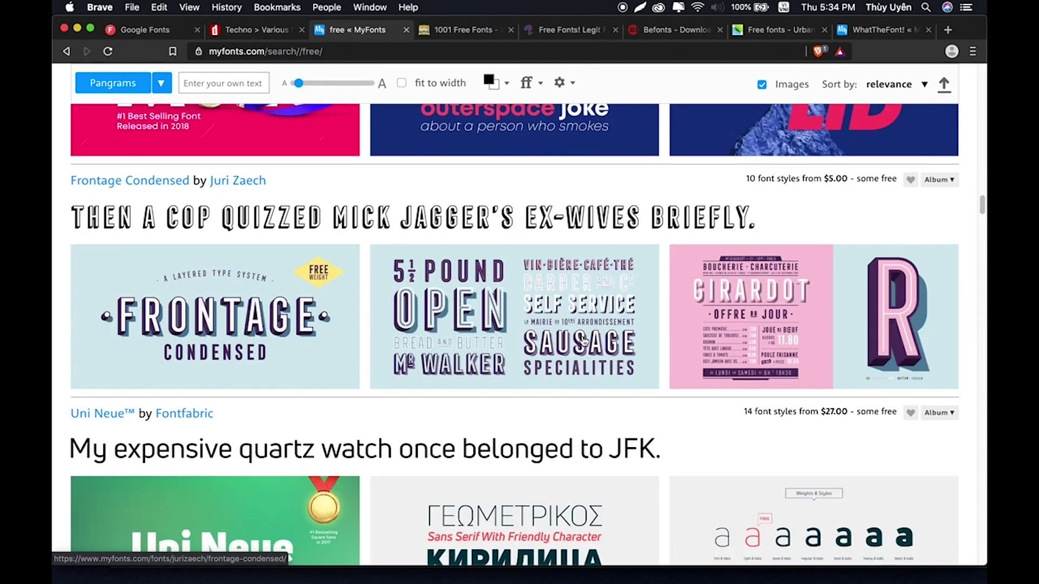
scroll(583, 341, "down", 5)
scroll(583, 341, "down", 3)
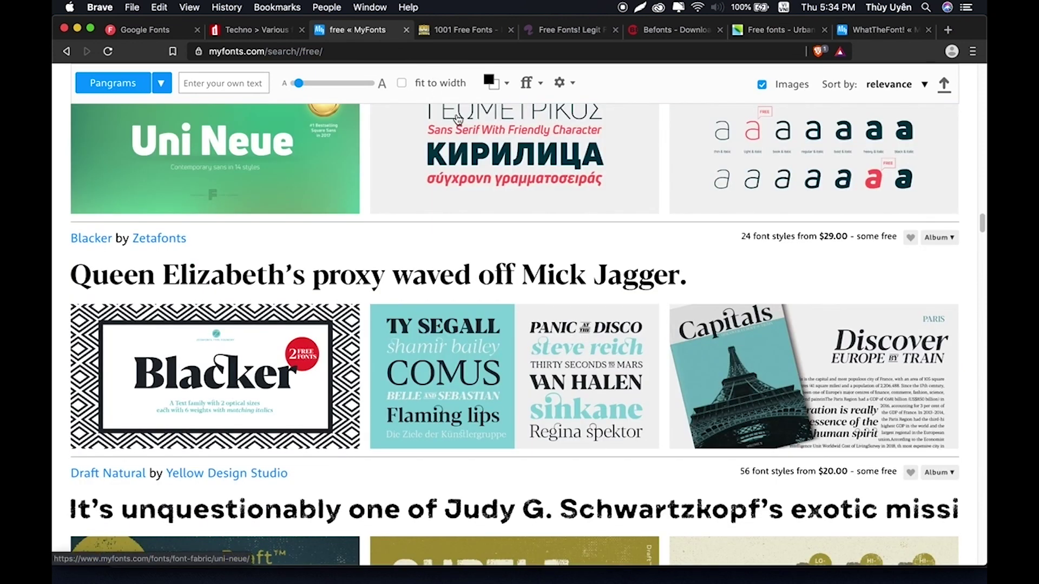
scroll(459, 120, "up", 1)
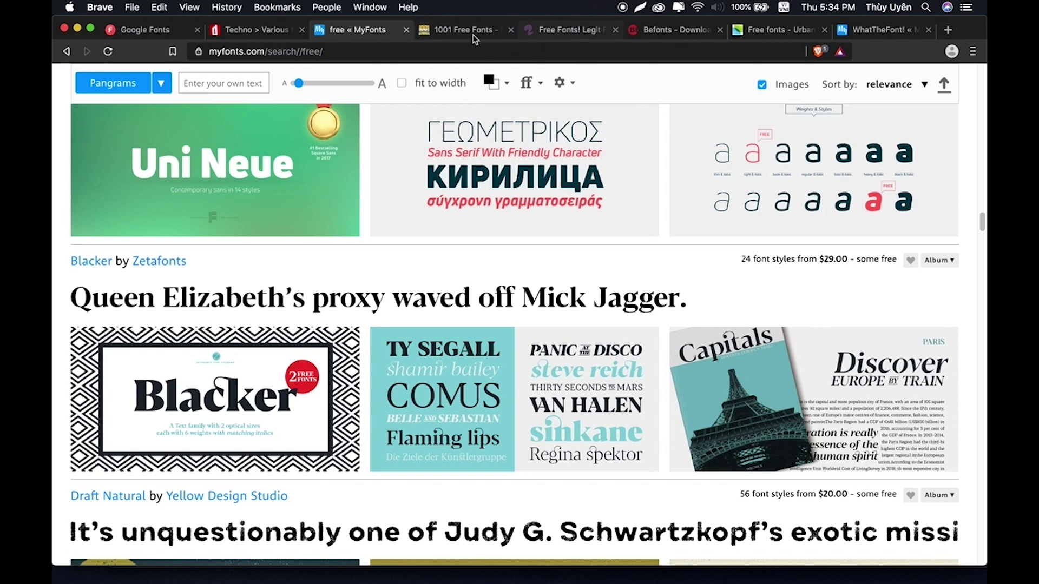
left_click(459, 31)
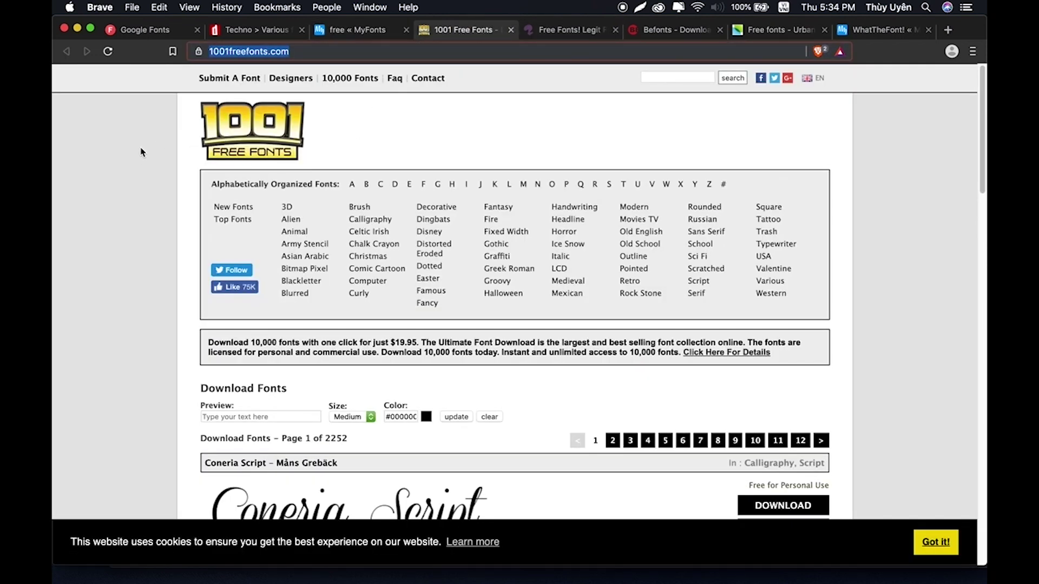
Reveal 1001freefonts.com's full address, open the Calligraphy Fonts category, and dismiss the cookie notice
left_click(283, 52)
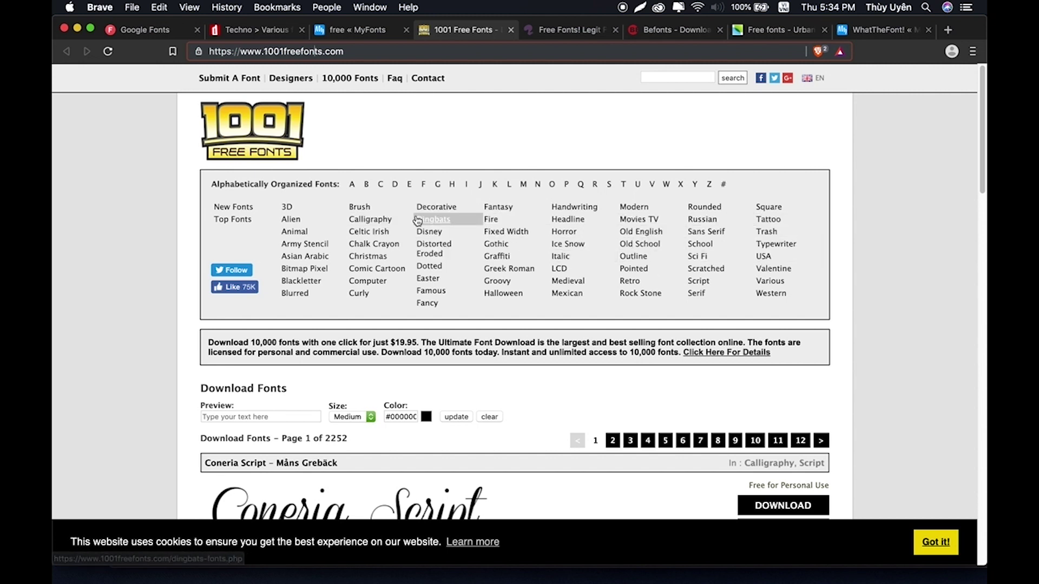
left_click(371, 222)
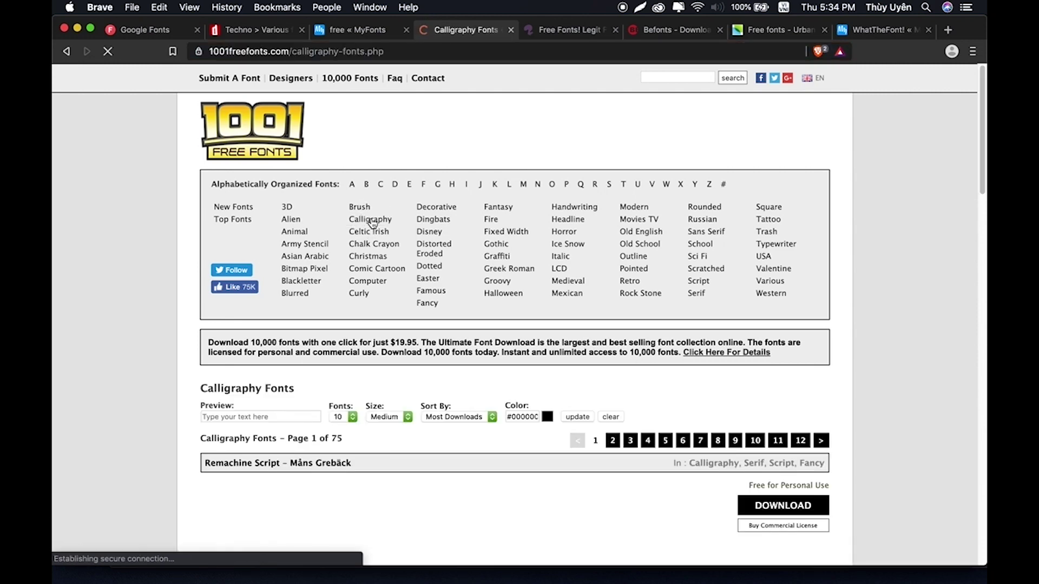
scroll(588, 338, "down", 5)
scroll(588, 338, "down", 3)
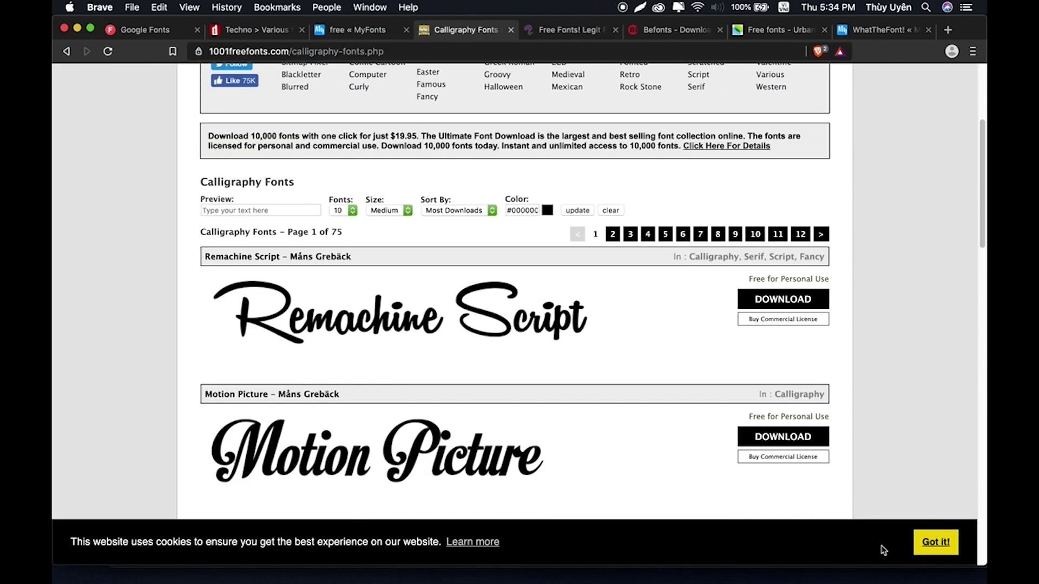
left_click(931, 542)
Scroll through Calligraphy previews like Remachine Script and Great Vibes, back up, then go to Font Squirrel
scroll(490, 421, "down", 1)
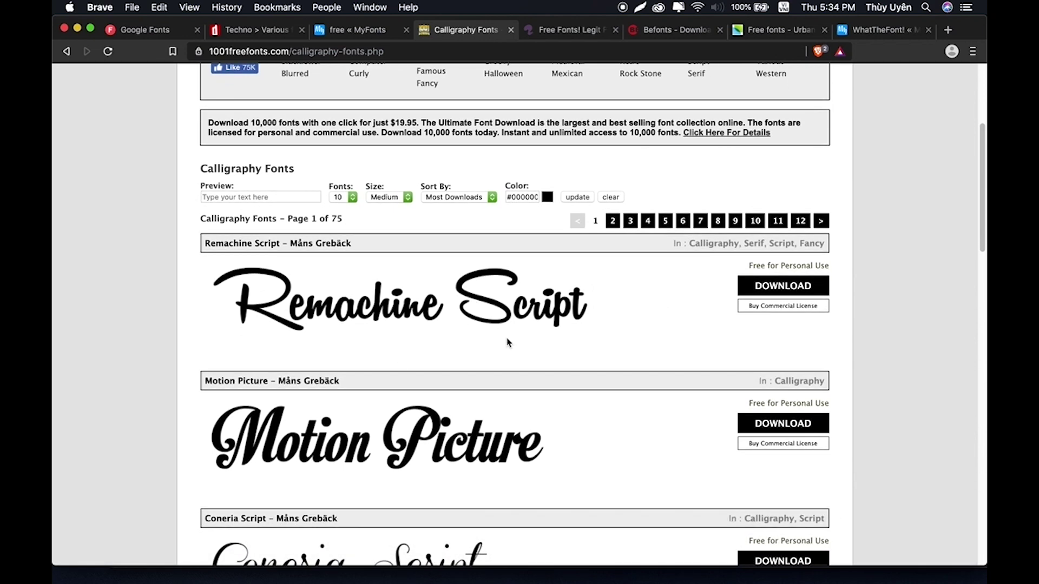
scroll(506, 341, "down", 1)
scroll(568, 434, "down", 3)
scroll(534, 424, "down", 5)
scroll(541, 419, "down", 5)
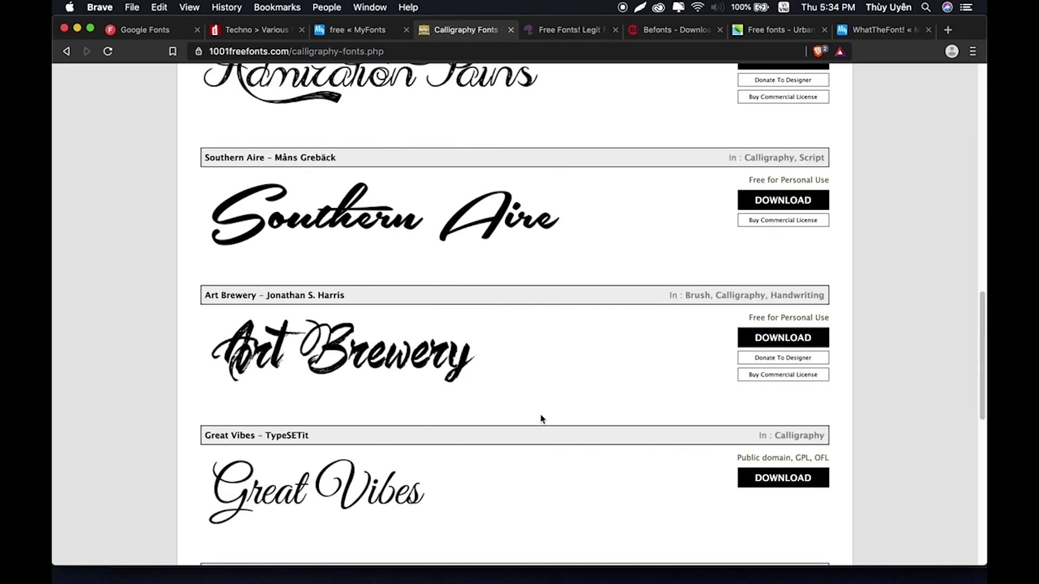
scroll(541, 419, "down", 4)
scroll(541, 419, "down", 3)
scroll(541, 419, "up", 1)
scroll(541, 420, "up", 20)
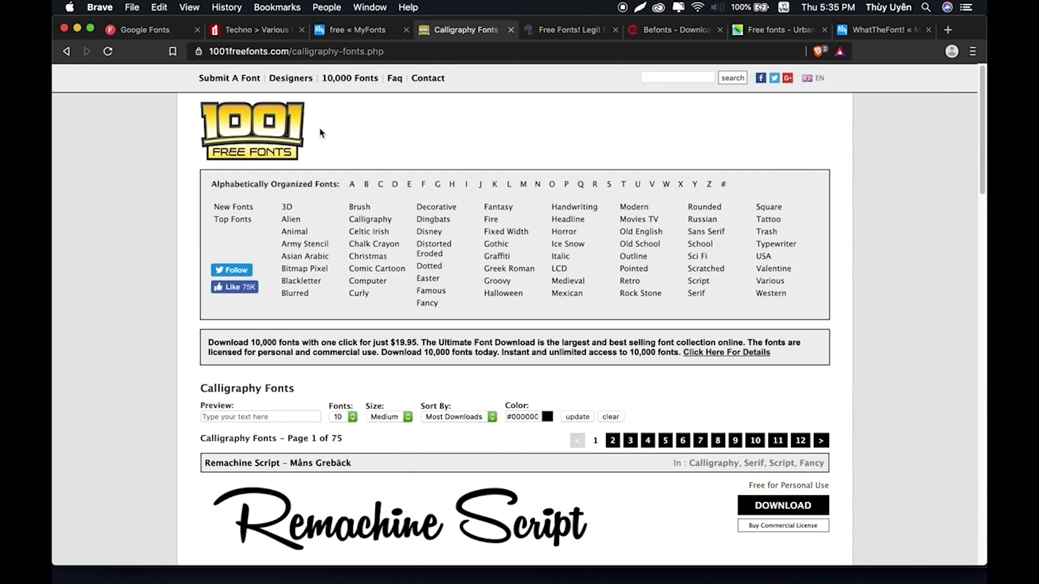
left_click(557, 32)
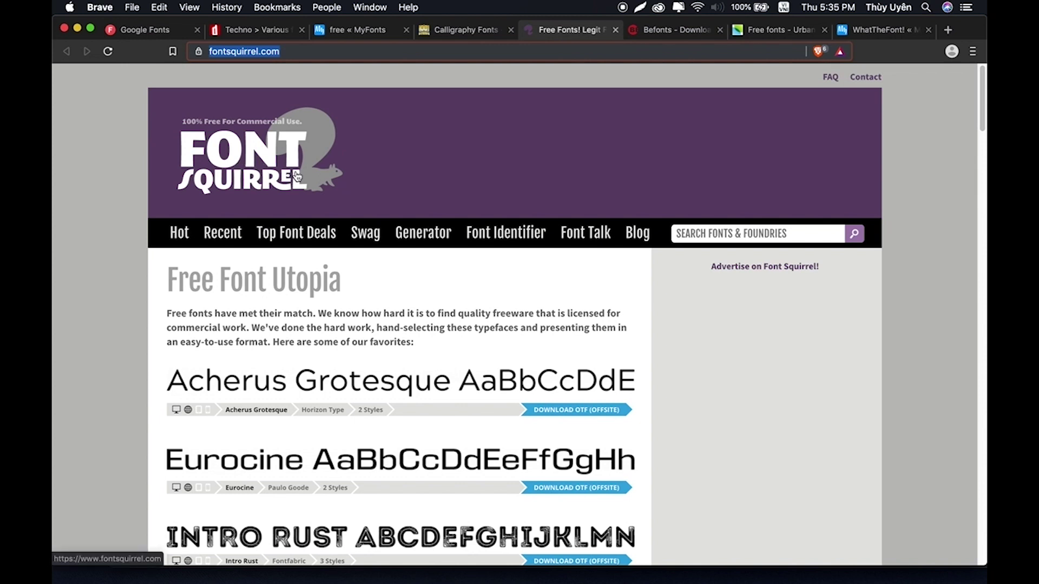
Scroll down Font Squirrel's Free Font Utopia specimens, clearing a stray text selection
scroll(470, 358, "down", 1)
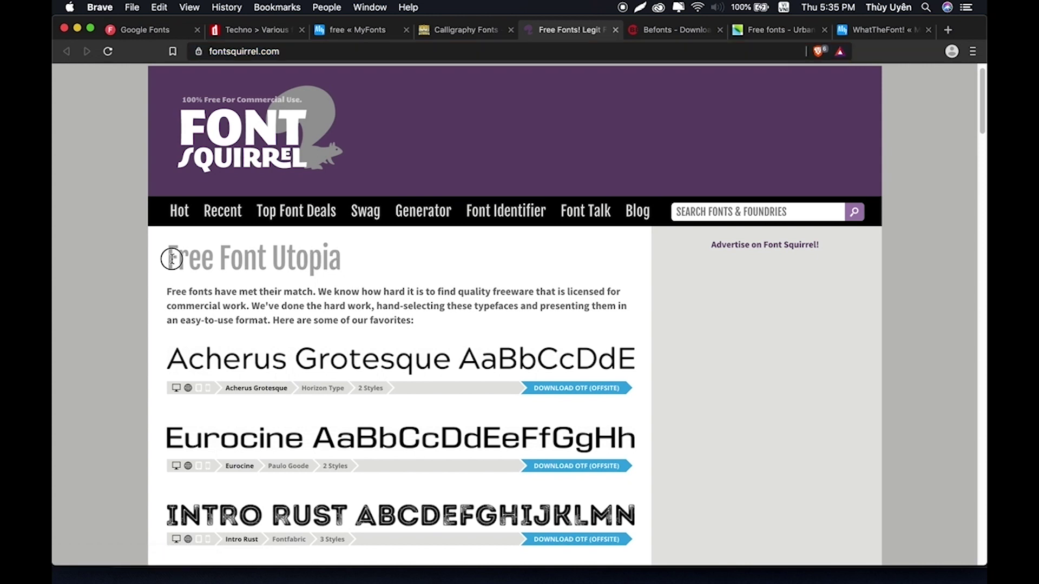
left_click_drag(165, 262, 196, 260)
left_click(255, 266)
scroll(489, 273, "down", 3)
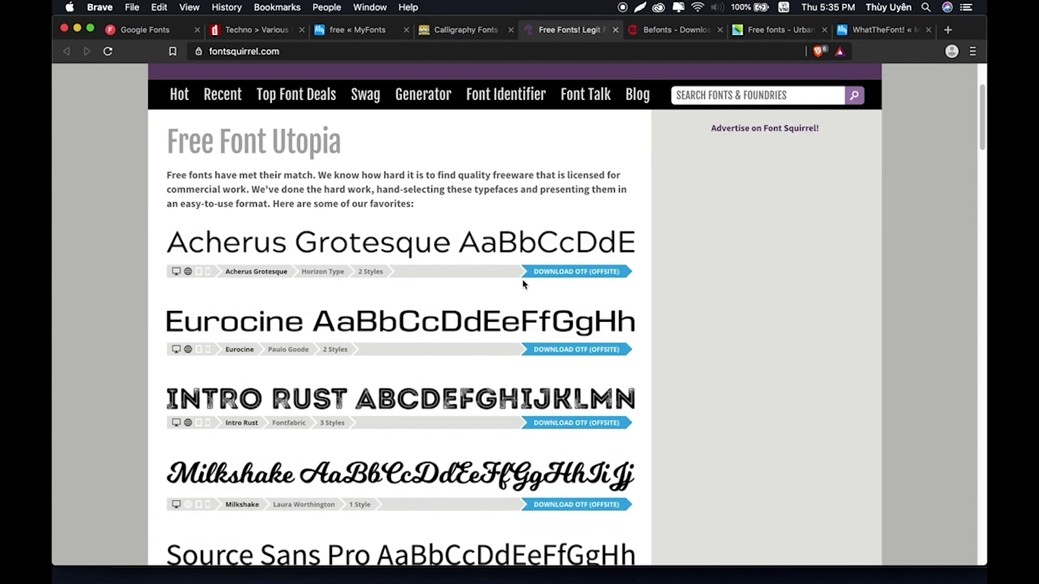
scroll(522, 284, "down", 7)
scroll(569, 331, "down", 2)
scroll(569, 331, "down", 2)
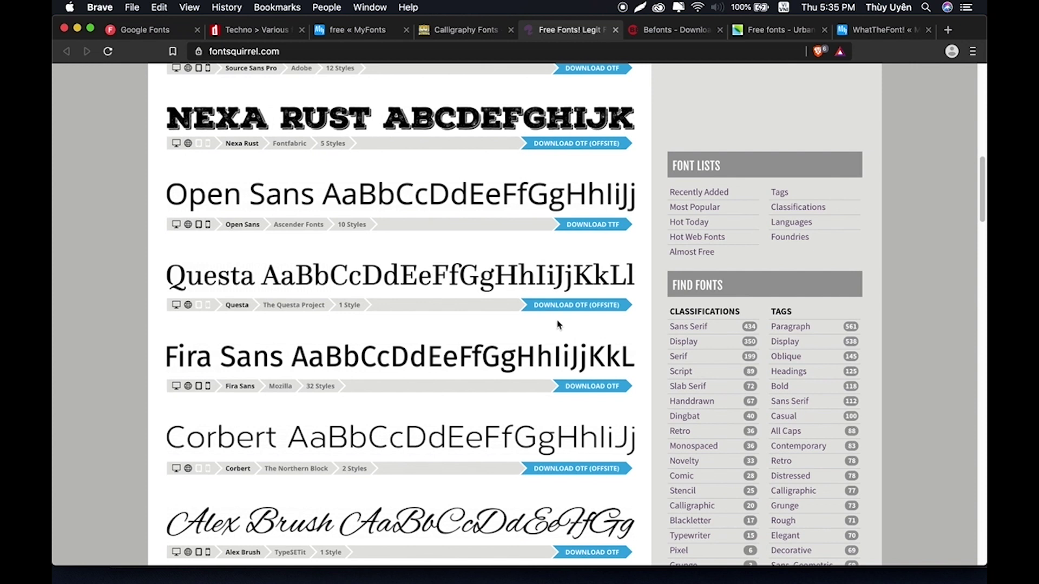
scroll(562, 326, "down", 1)
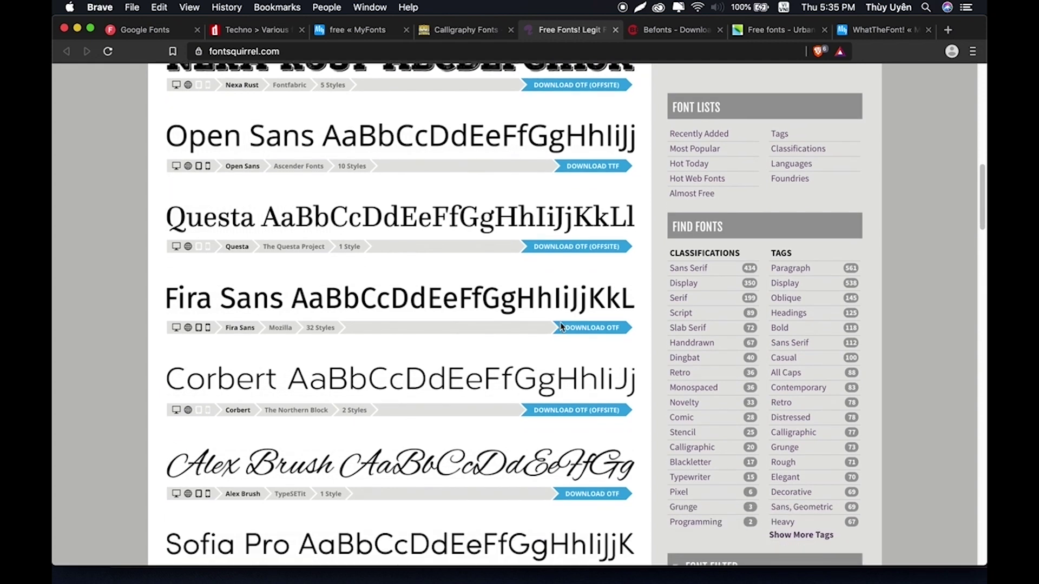
scroll(562, 326, "down", 1)
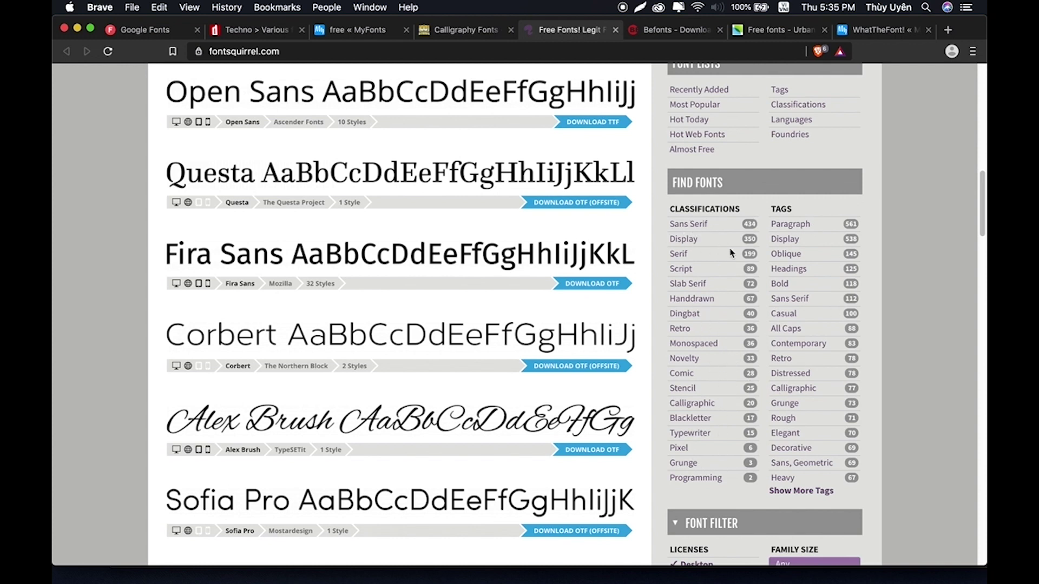
Look over the font lists and sidebar filters, return to the top, then go to Befonts
scroll(725, 295, "up", 1)
scroll(723, 293, "up", 1)
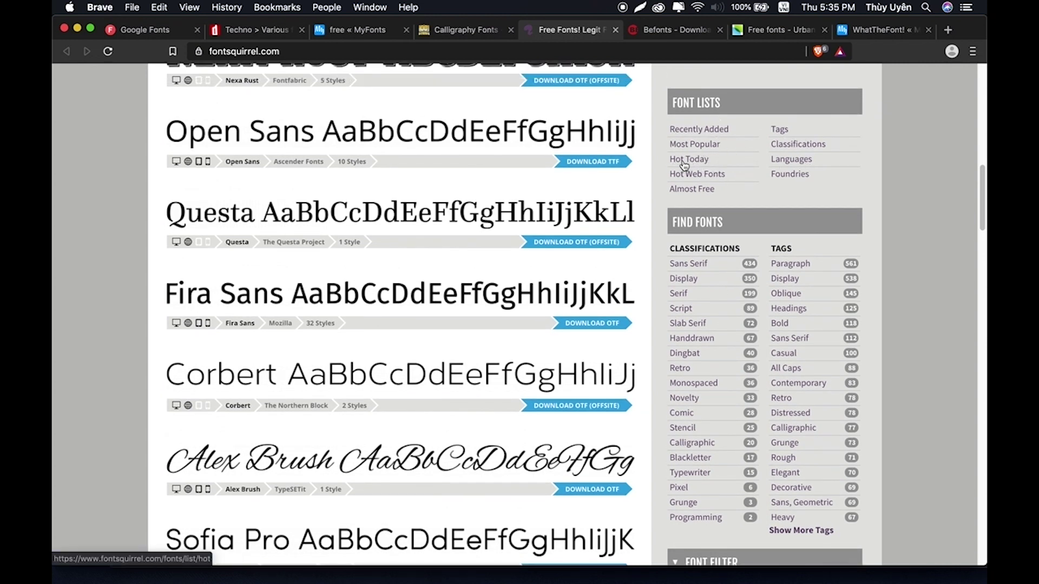
scroll(843, 282, "down", 5)
scroll(843, 281, "down", 5)
scroll(843, 281, "down", 2)
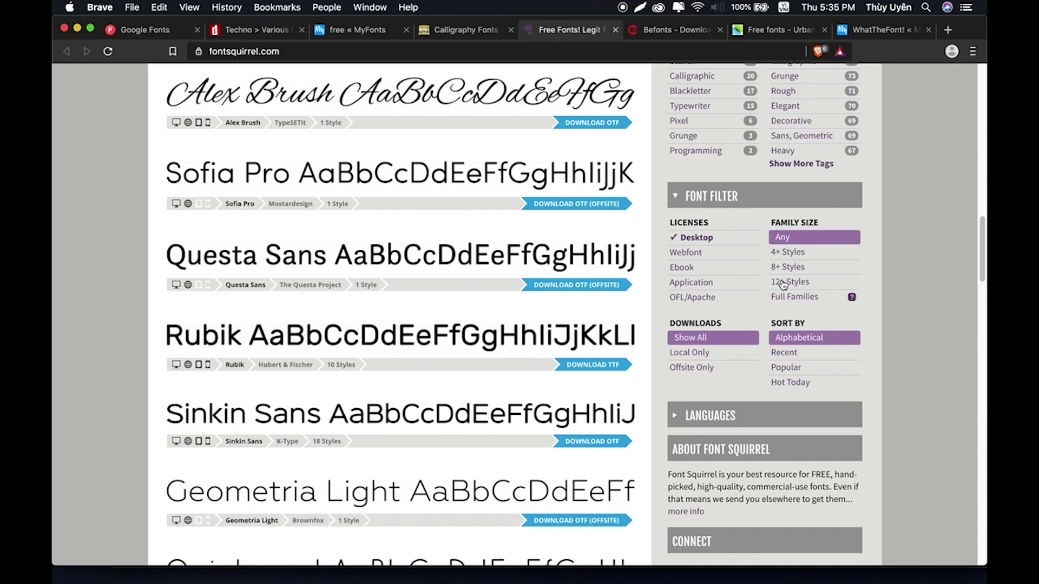
scroll(705, 286, "down", 5)
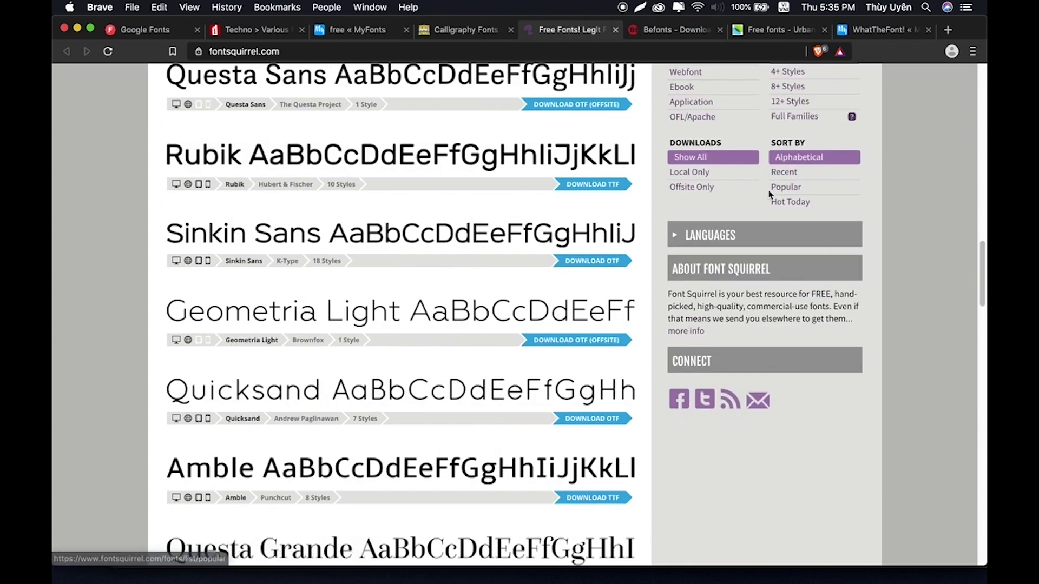
scroll(770, 203, "up", 10)
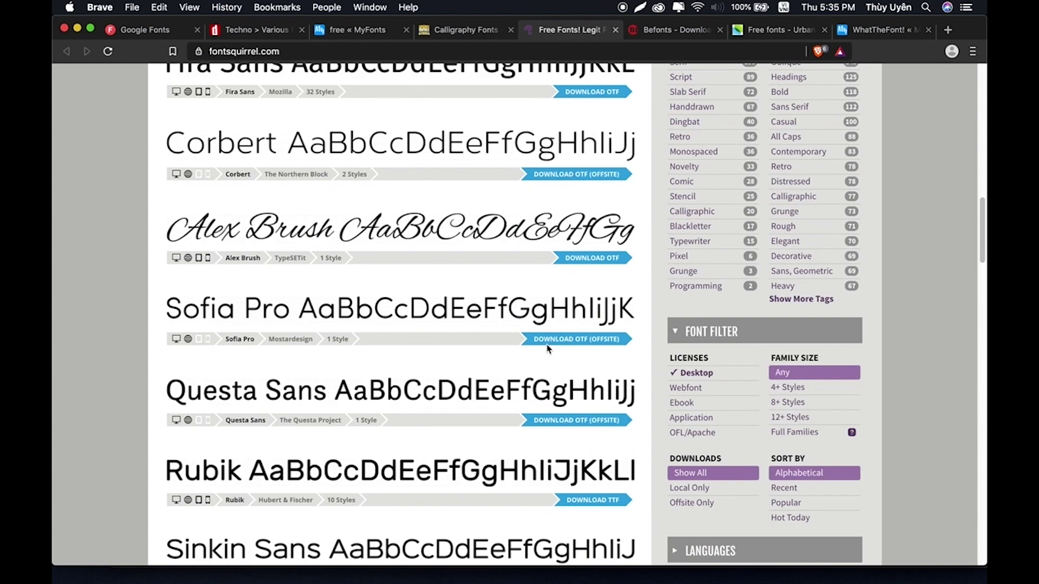
scroll(557, 350, "up", 10)
scroll(568, 347, "up", 5)
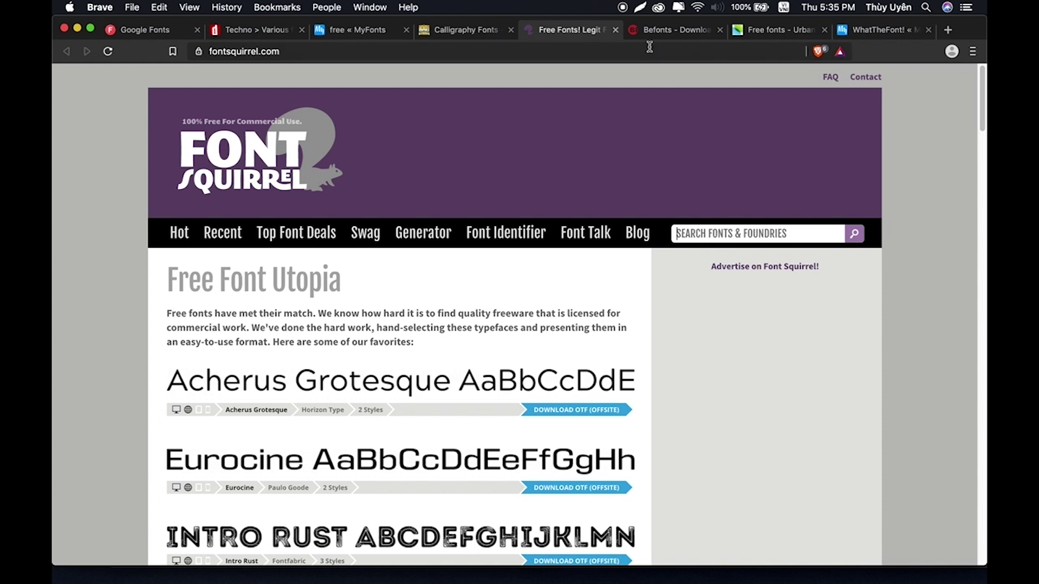
left_click(669, 36)
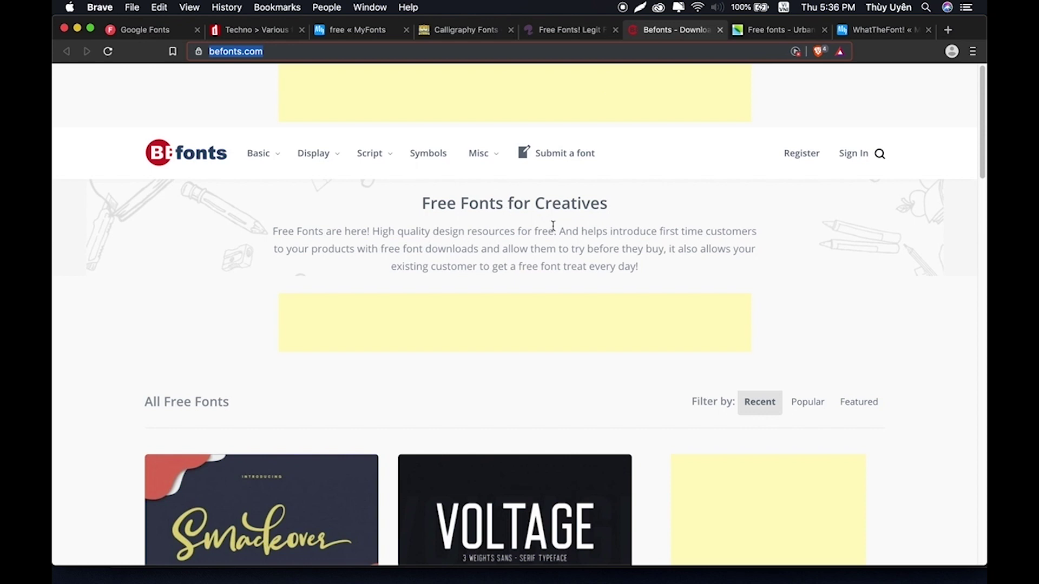
Scroll into Befonts' All Free Fonts grid, clearing an accidental Free Fonts text selection
scroll(398, 361, "down", 2)
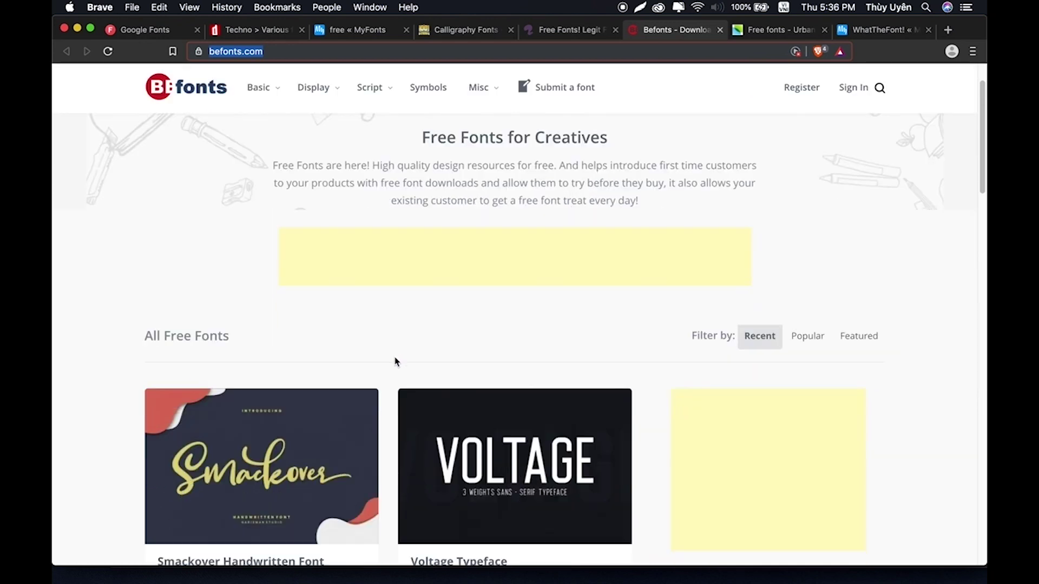
left_click_drag(164, 337, 229, 336)
left_click(204, 339)
scroll(327, 370, "down", 5)
scroll(327, 370, "down", 9)
scroll(495, 390, "down", 8)
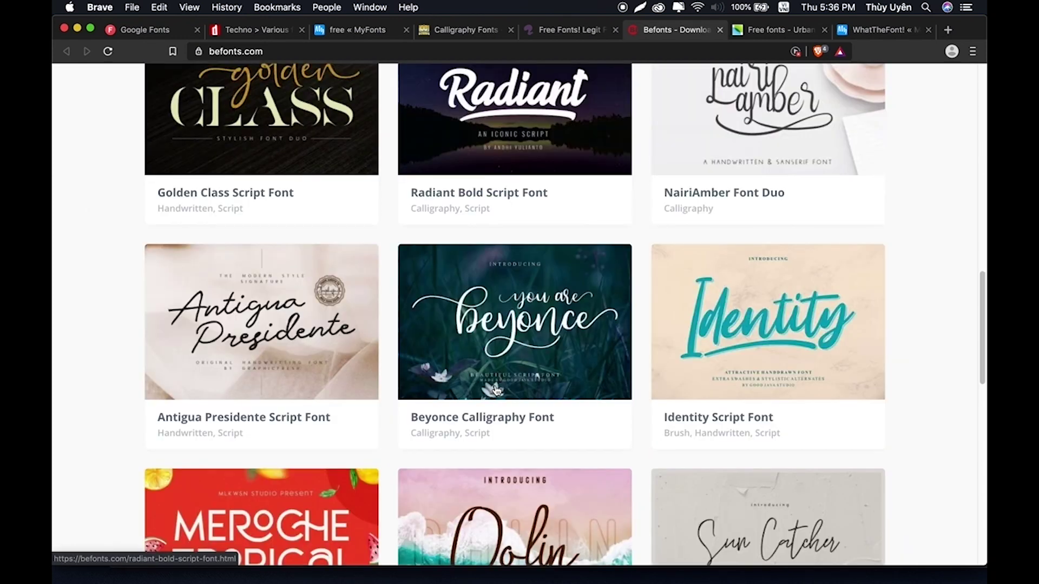
scroll(496, 391, "up", 8)
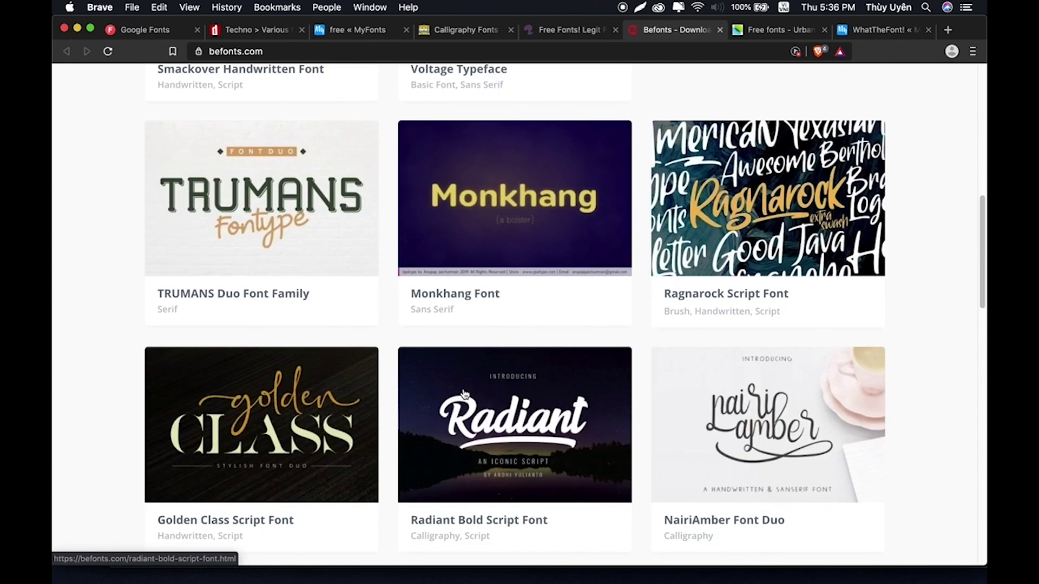
scroll(470, 395, "up", 1)
scroll(470, 395, "up", 5)
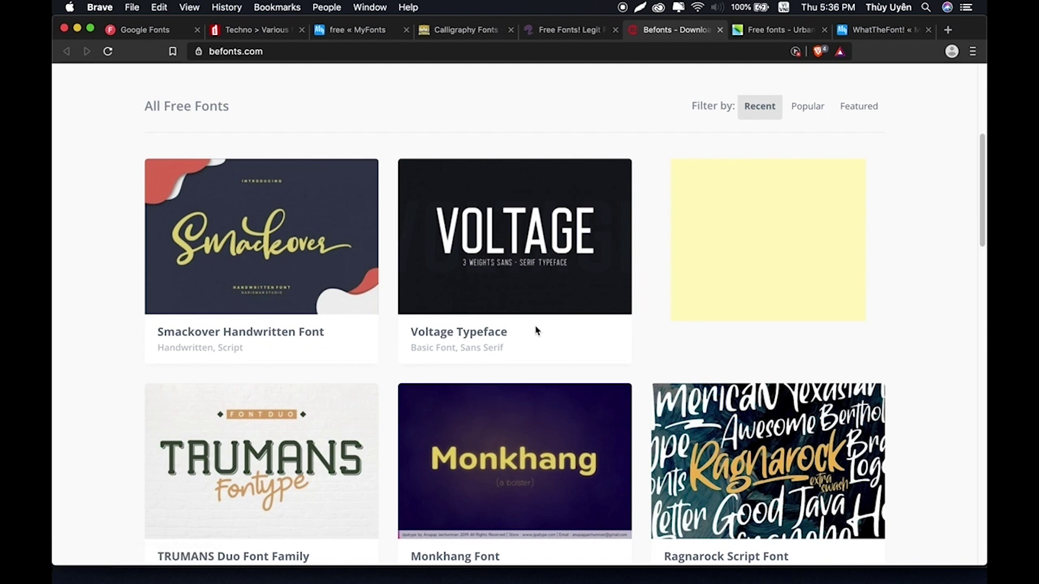
Scroll the All Free Fonts cards from Smackover down to Vigrand and Show Me More, then back up
scroll(539, 330, "down", 2)
scroll(549, 339, "down", 2)
scroll(549, 339, "down", 3)
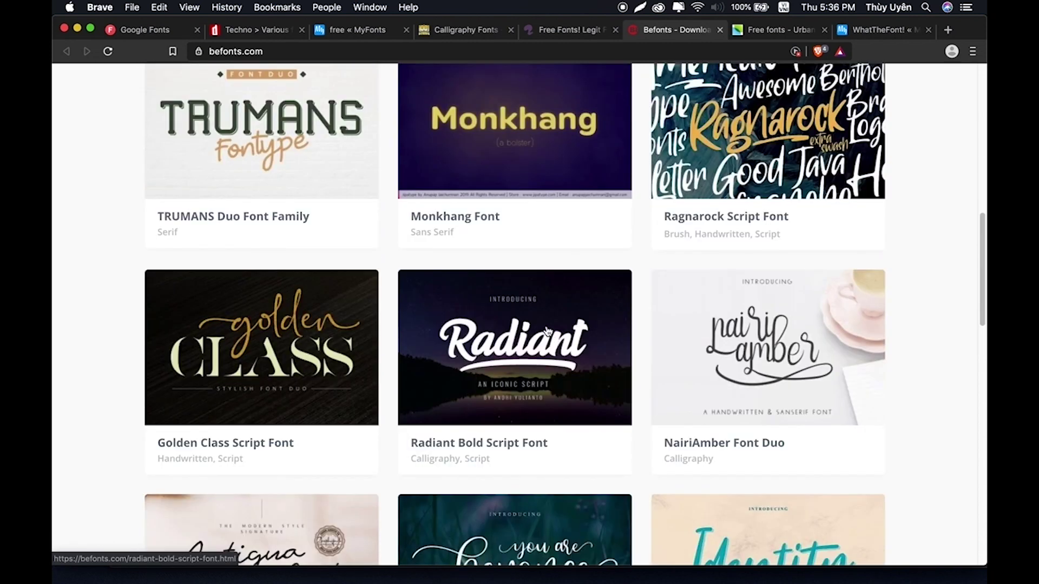
scroll(515, 352, "down", 3)
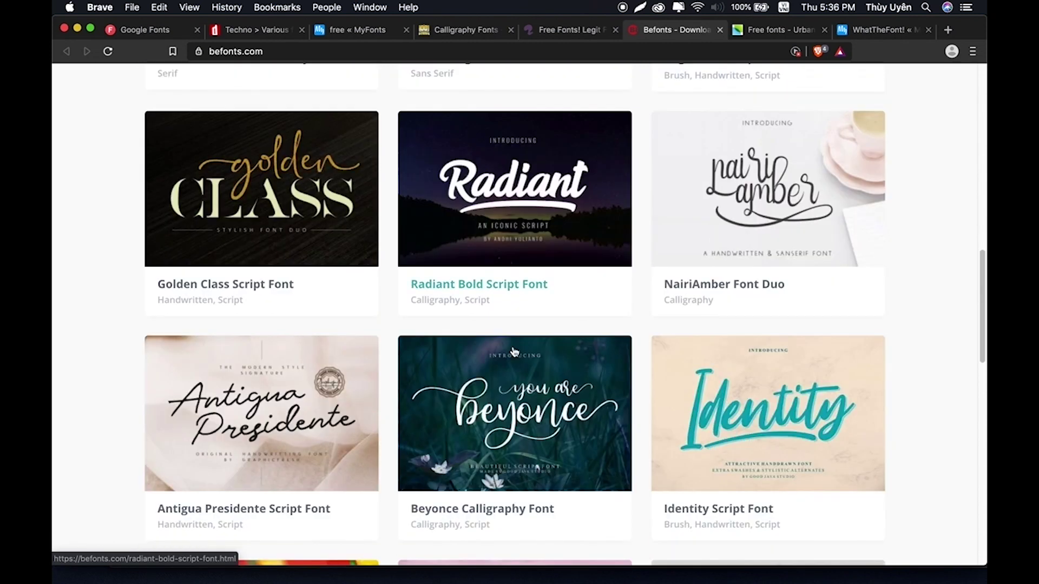
scroll(460, 374, "down", 1)
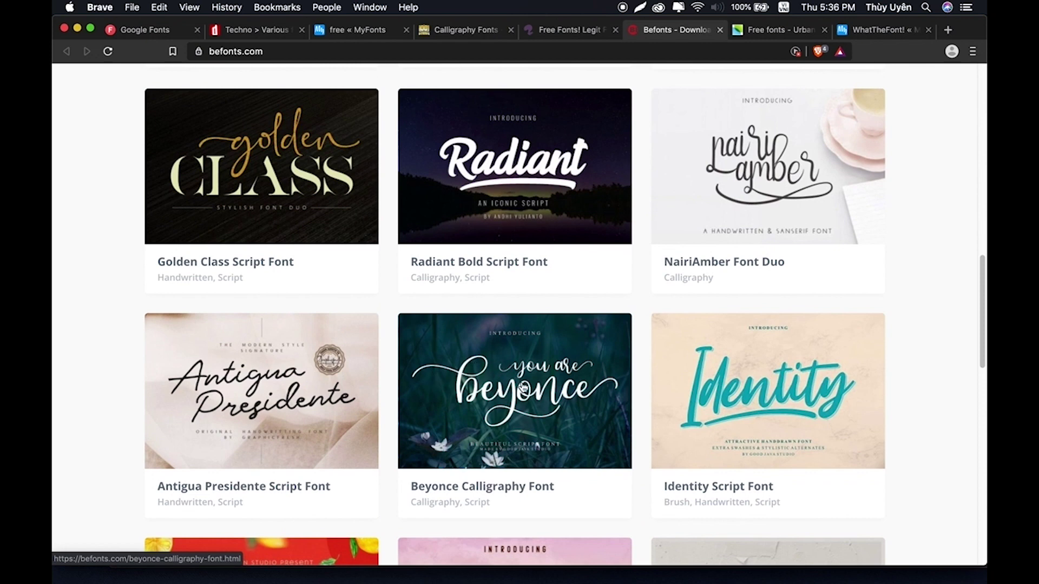
scroll(474, 406, "down", 1)
scroll(474, 405, "down", 1)
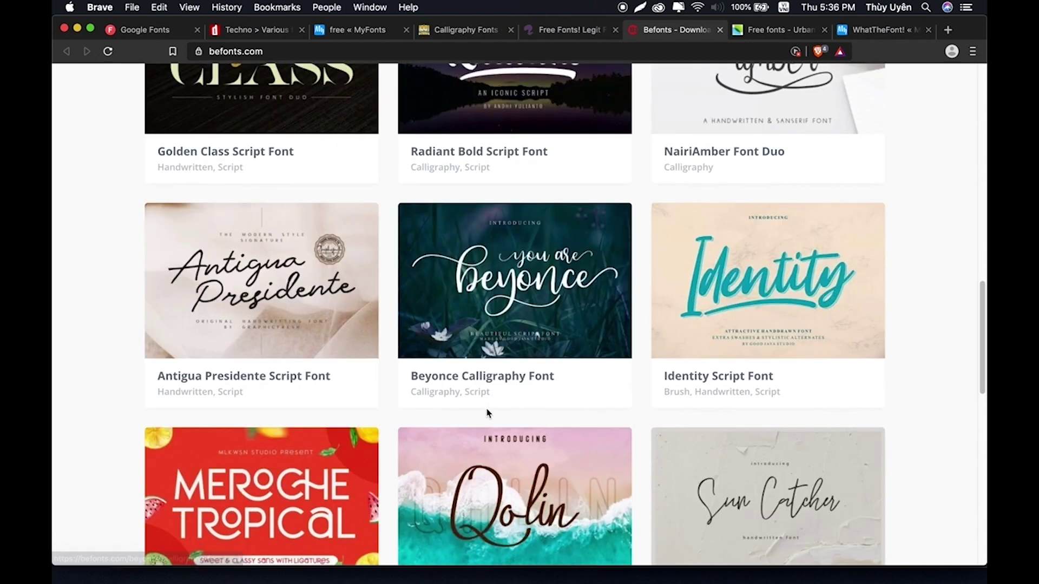
scroll(487, 413, "down", 1)
scroll(486, 411, "down", 2)
scroll(485, 411, "down", 1)
scroll(485, 411, "down", 3)
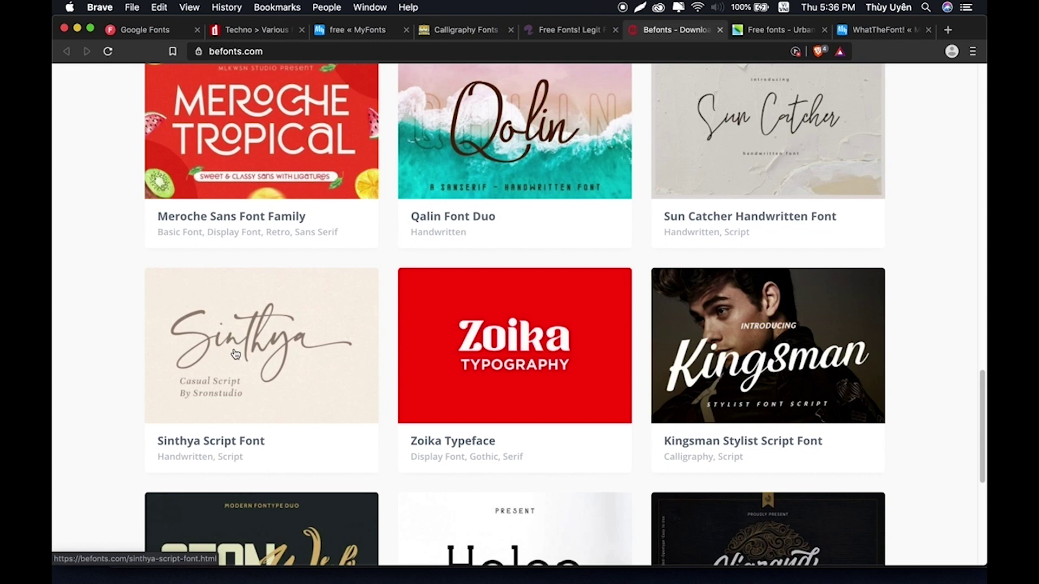
scroll(722, 377, "down", 5)
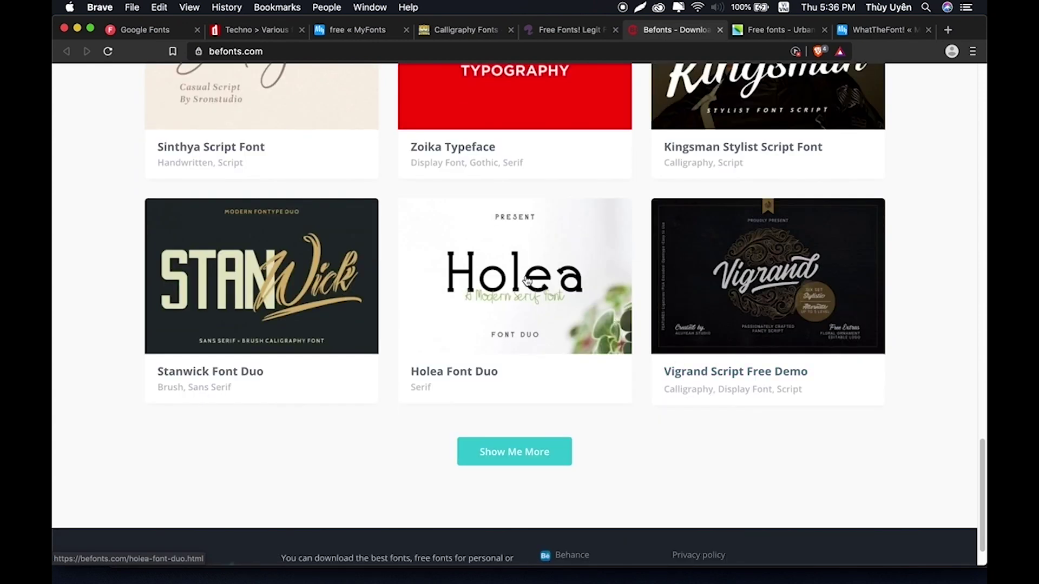
scroll(625, 330, "up", 7)
scroll(624, 330, "up", 8)
scroll(624, 331, "up", 5)
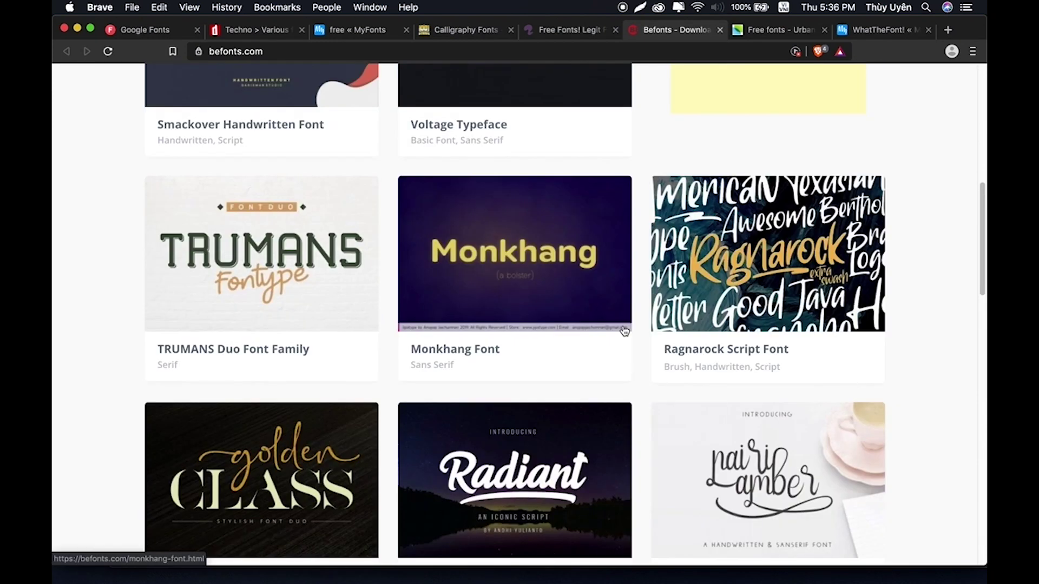
scroll(625, 331, "up", 5)
scroll(624, 331, "up", 5)
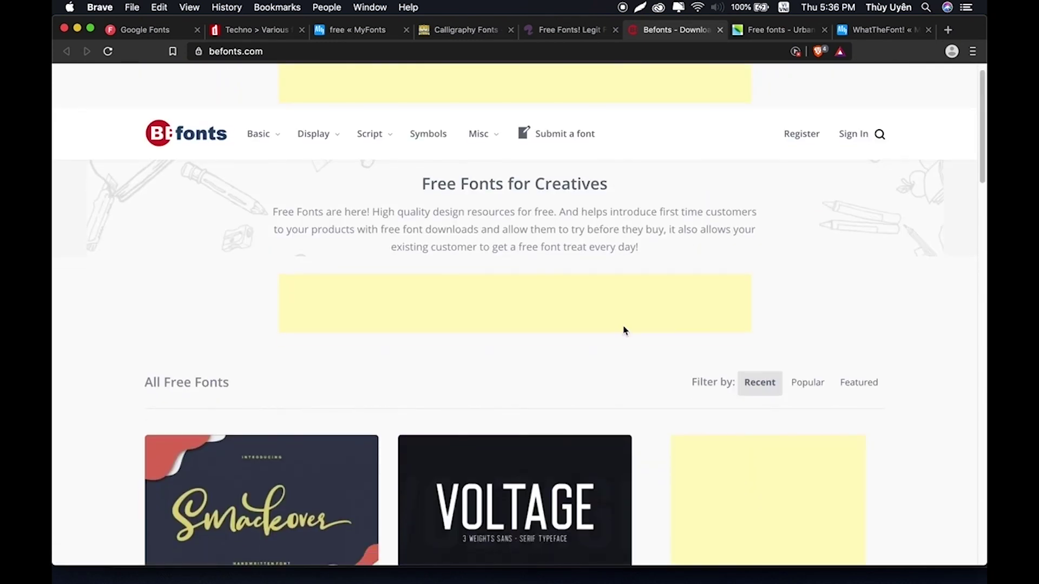
scroll(624, 331, "down", 2)
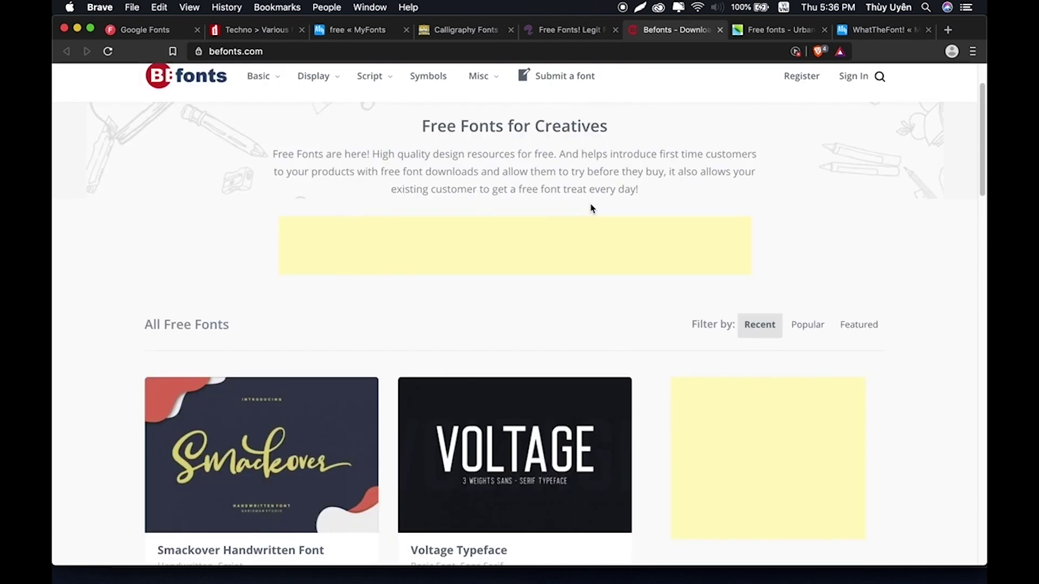
left_click(754, 34)
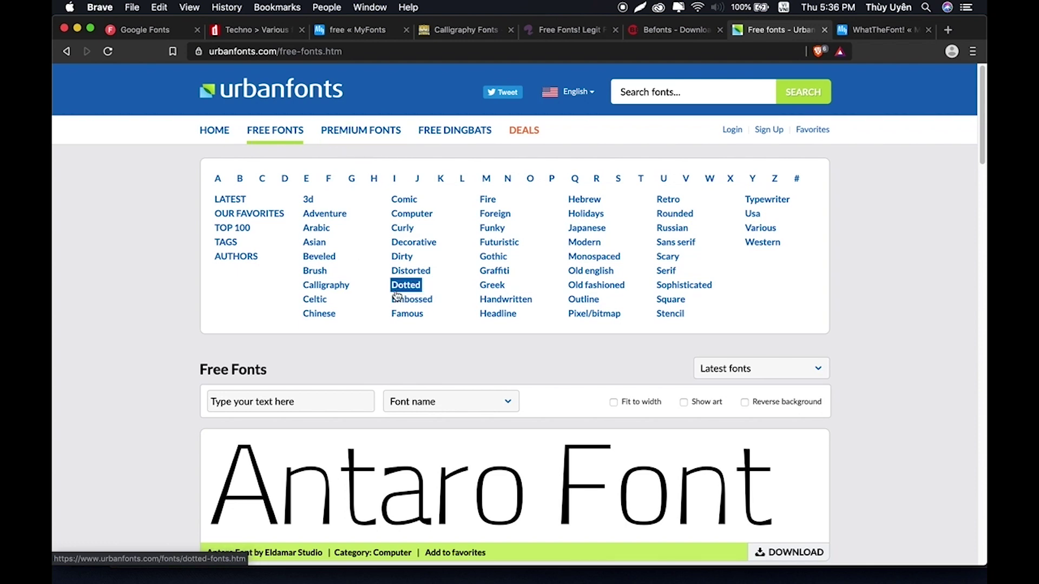
scroll(417, 297, "down", 6)
scroll(433, 310, "down", 2)
scroll(434, 310, "down", 2)
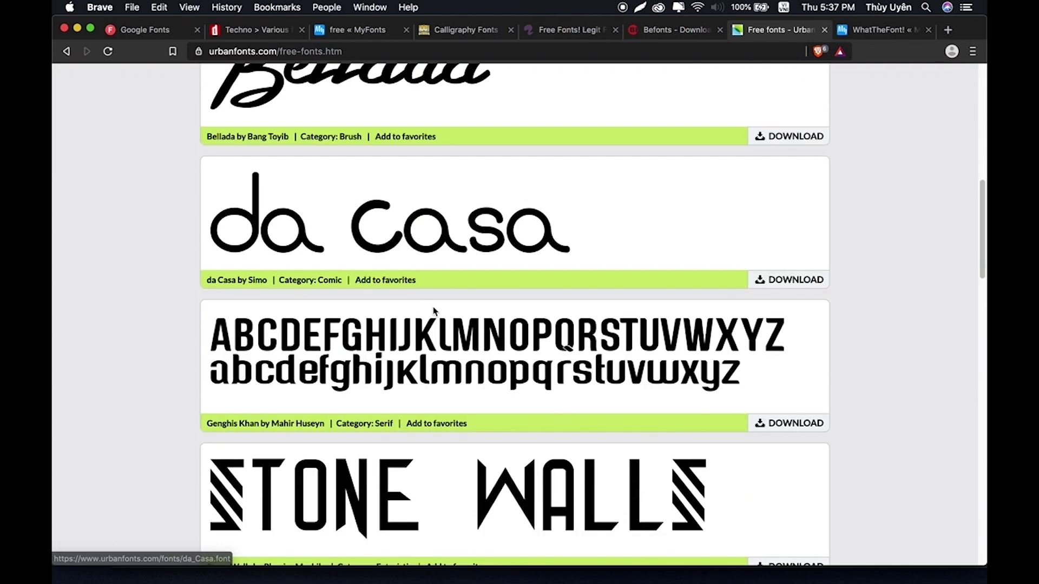
scroll(436, 312, "down", 2)
scroll(439, 313, "down", 5)
scroll(439, 314, "down", 3)
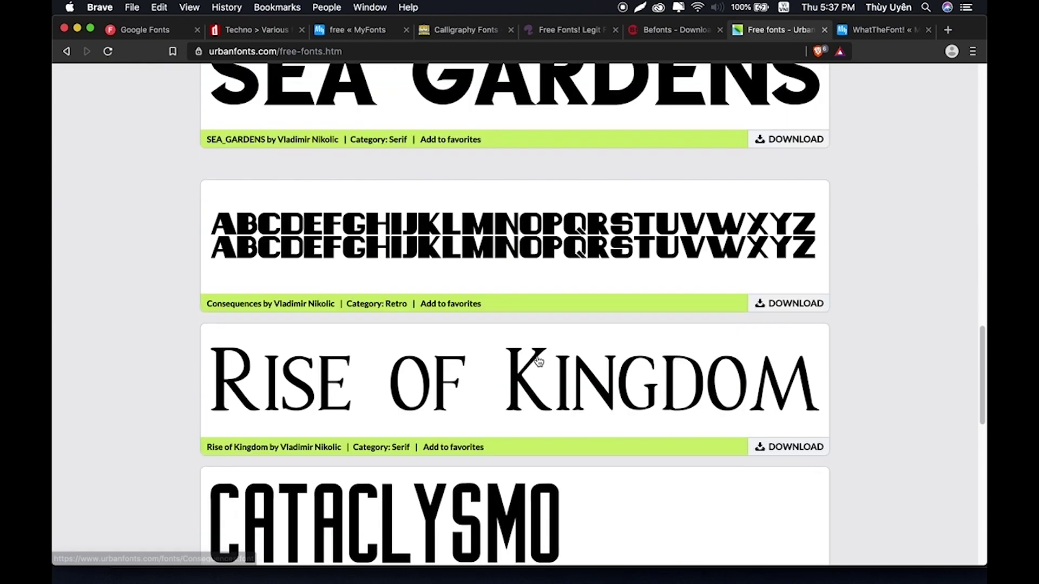
scroll(334, 189, "down", 4)
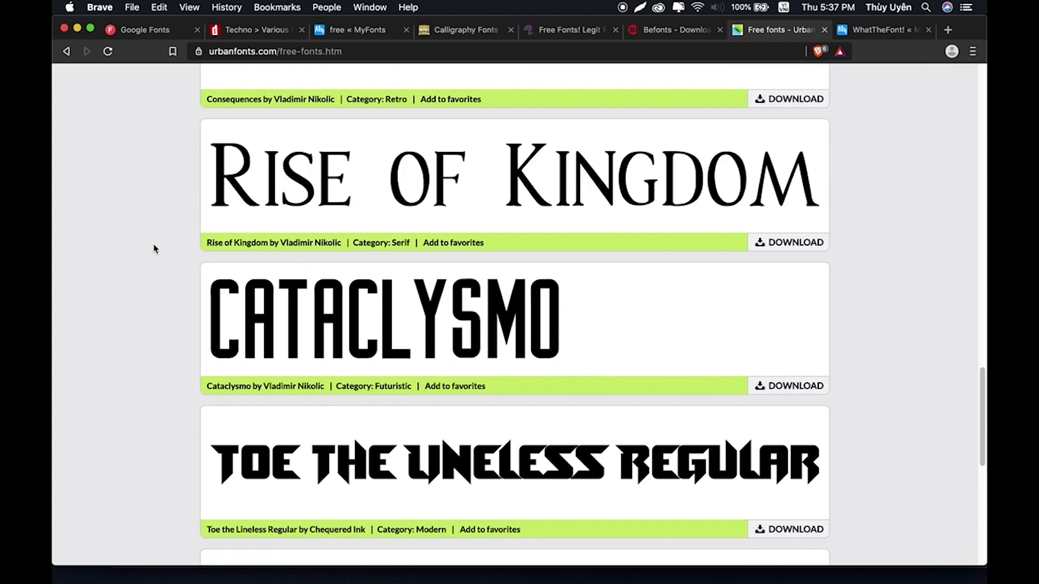
scroll(154, 249, "down", 7)
scroll(154, 248, "up", 15)
scroll(154, 248, "up", 10)
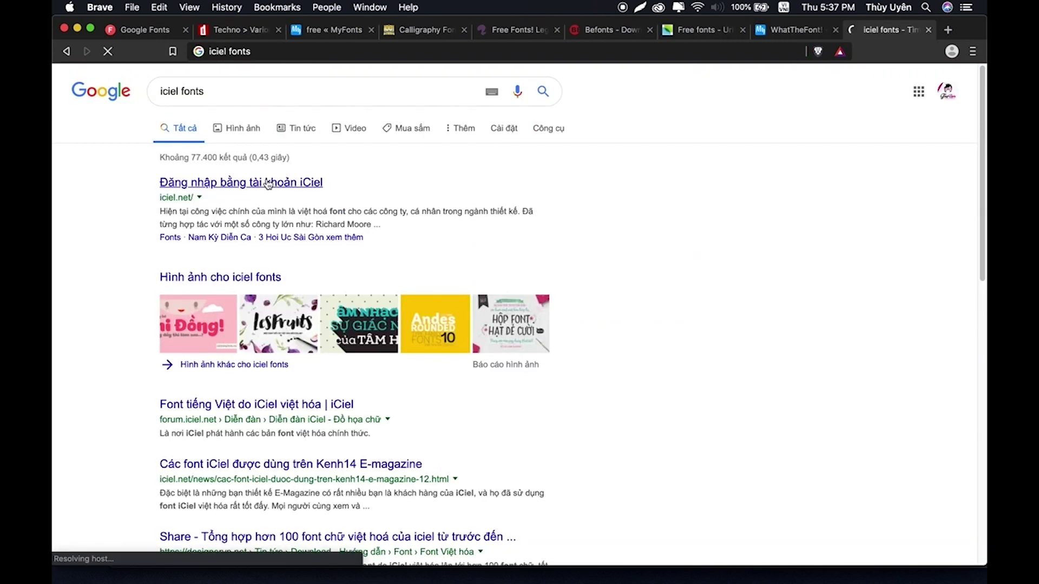
Open iciel.net from the Google results and scroll down through its homepage
left_click(267, 182)
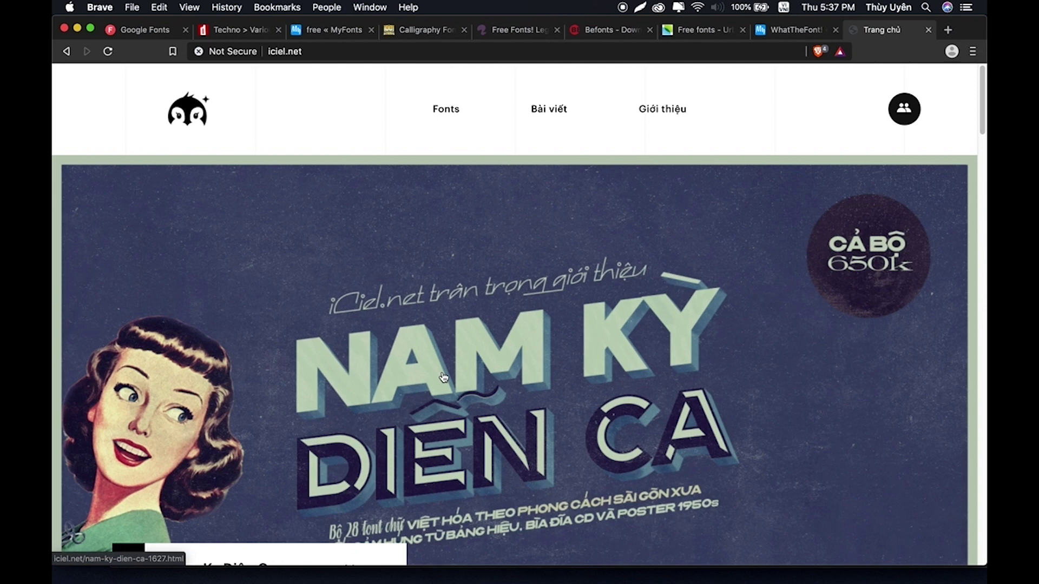
scroll(471, 377, "down", 4)
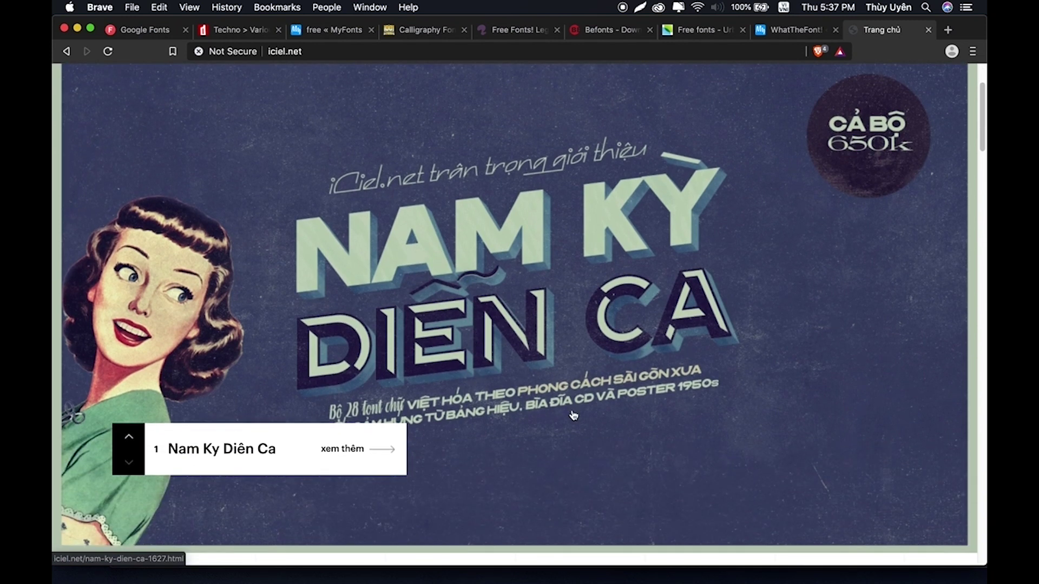
scroll(573, 415, "down", 2)
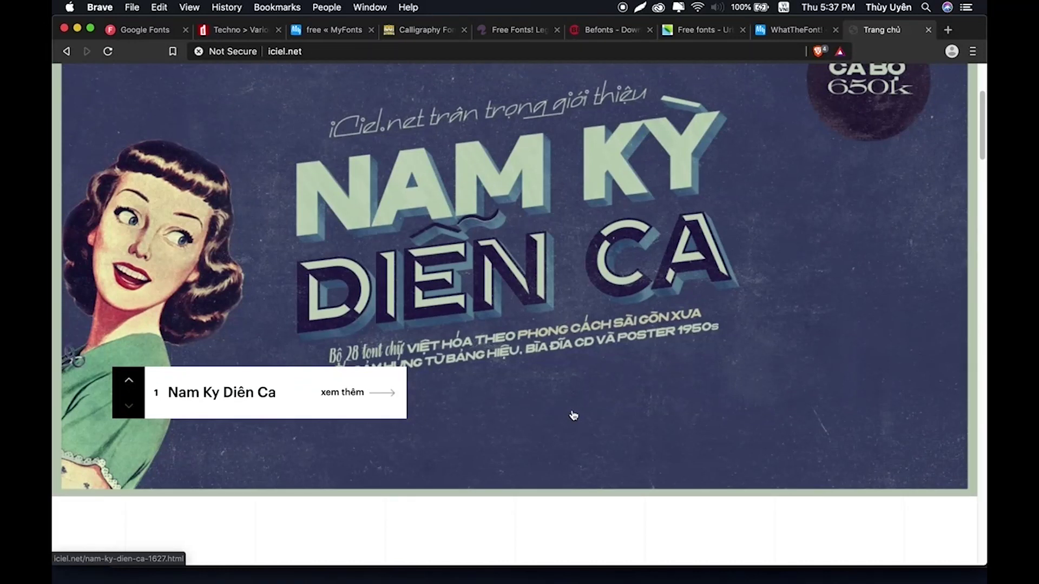
scroll(573, 416, "up", 1)
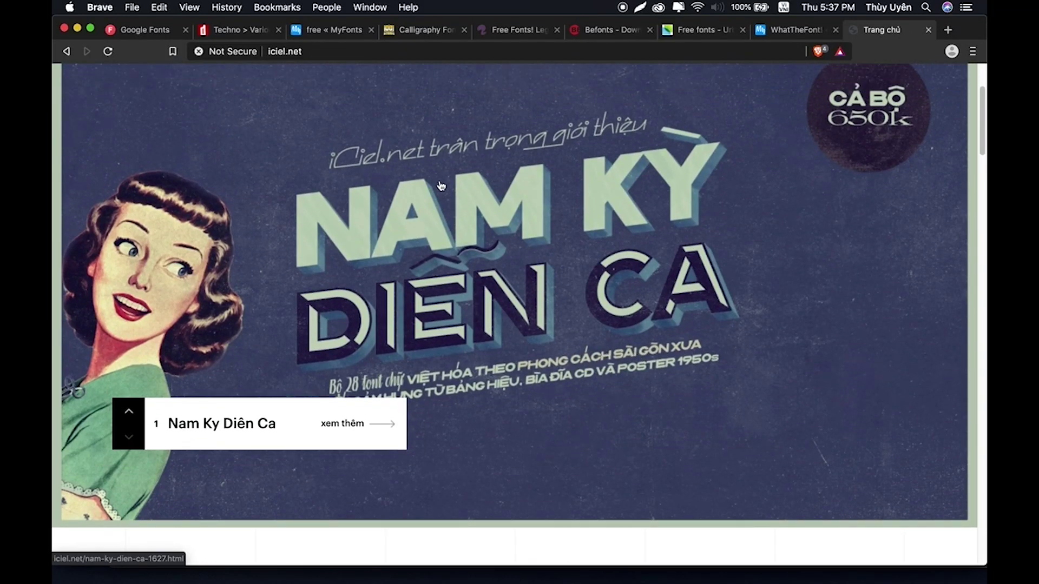
scroll(464, 405, "down", 3)
scroll(464, 406, "down", 4)
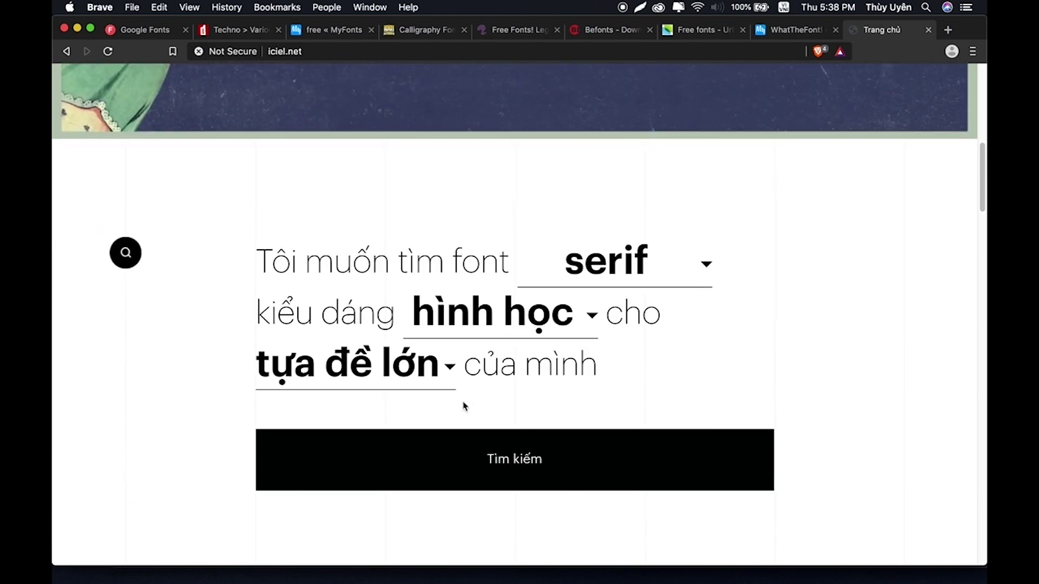
scroll(464, 406, "down", 4)
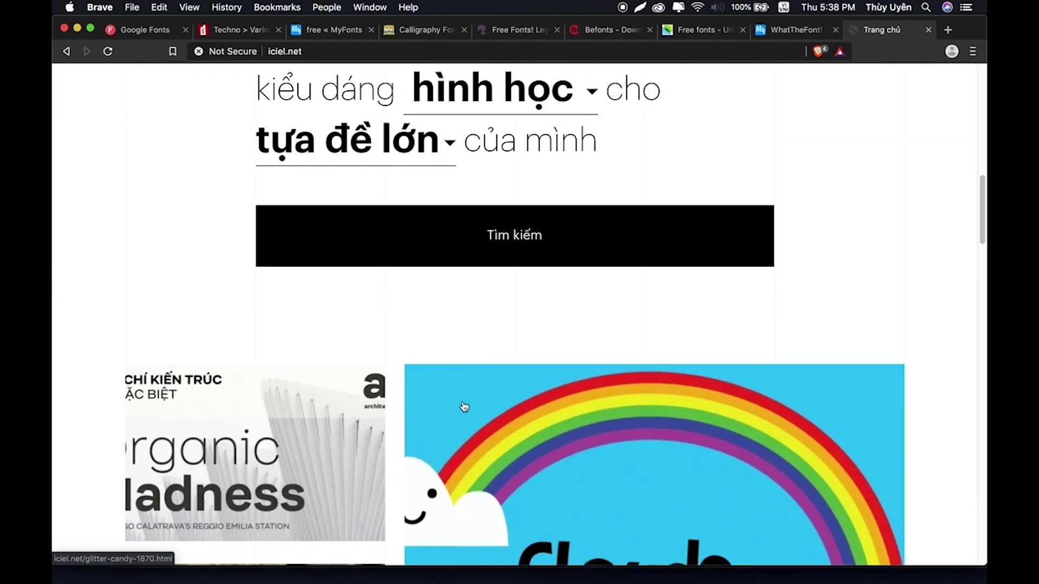
scroll(660, 352, "down", 4)
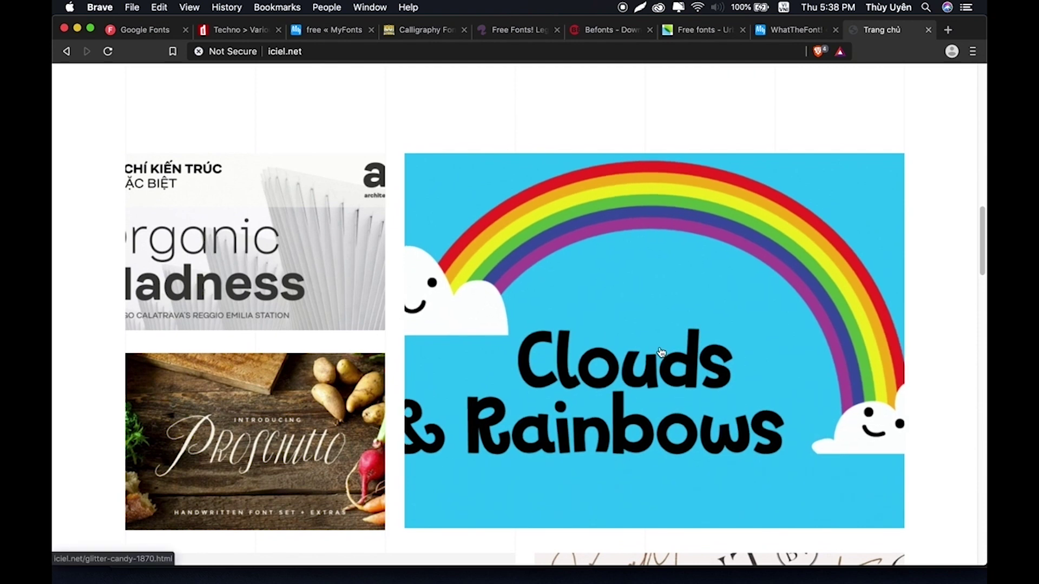
scroll(661, 352, "down", 5)
scroll(535, 415, "down", 3)
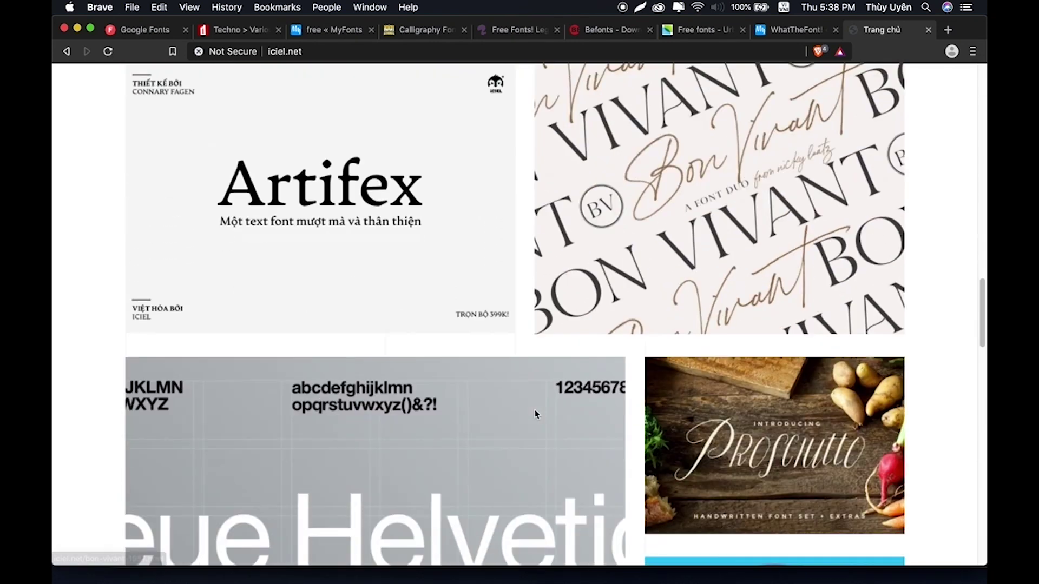
scroll(536, 415, "down", 5)
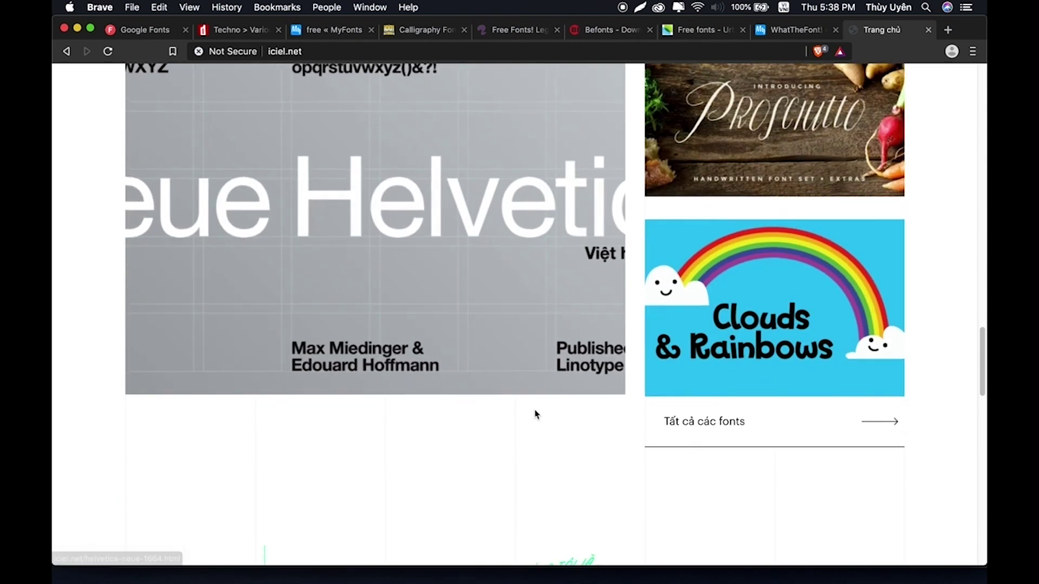
scroll(597, 430, "down", 4)
scroll(597, 431, "down", 1)
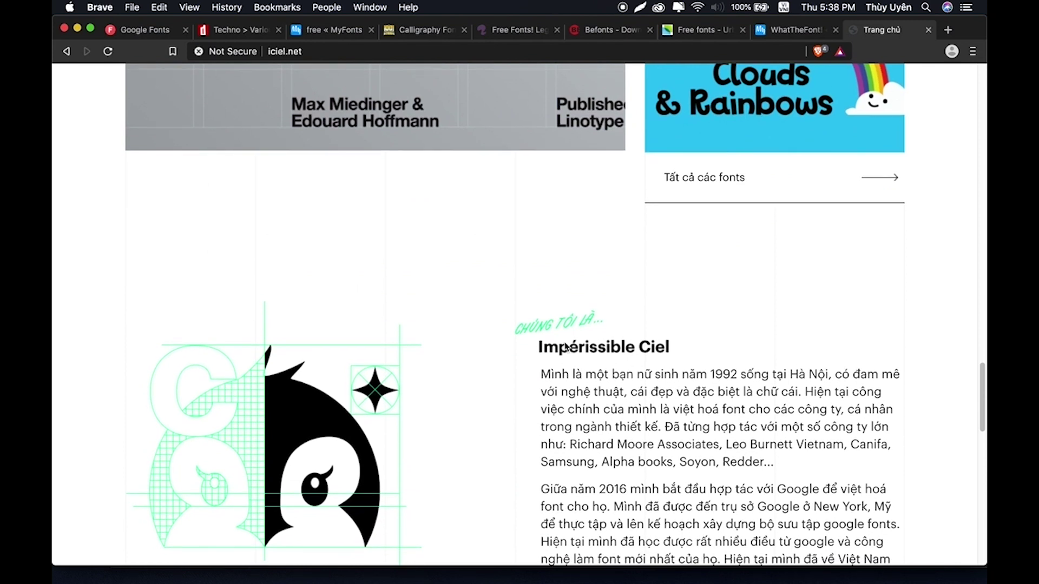
scroll(566, 348, "down", 5)
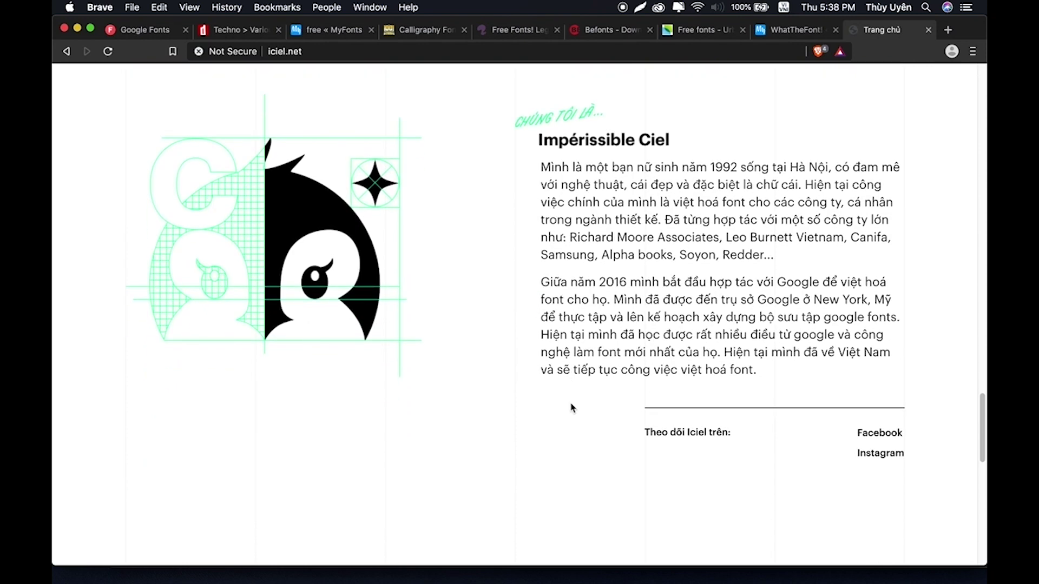
scroll(571, 407, "down", 5)
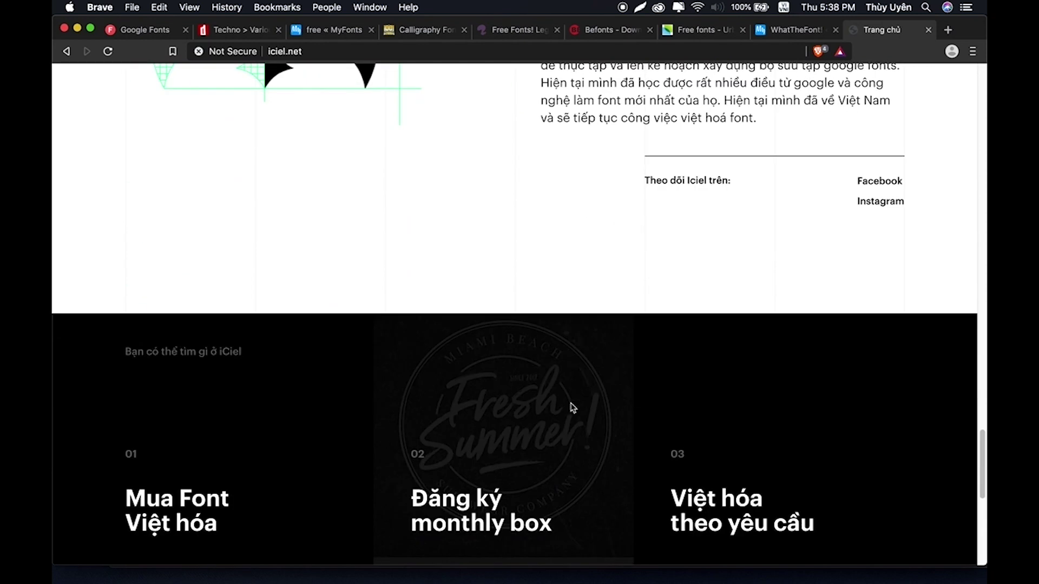
scroll(571, 407, "down", 3)
Scroll back up to the iCiel homepage's Nam Kỳ Diễn Ca banner
scroll(605, 236, "up", 1)
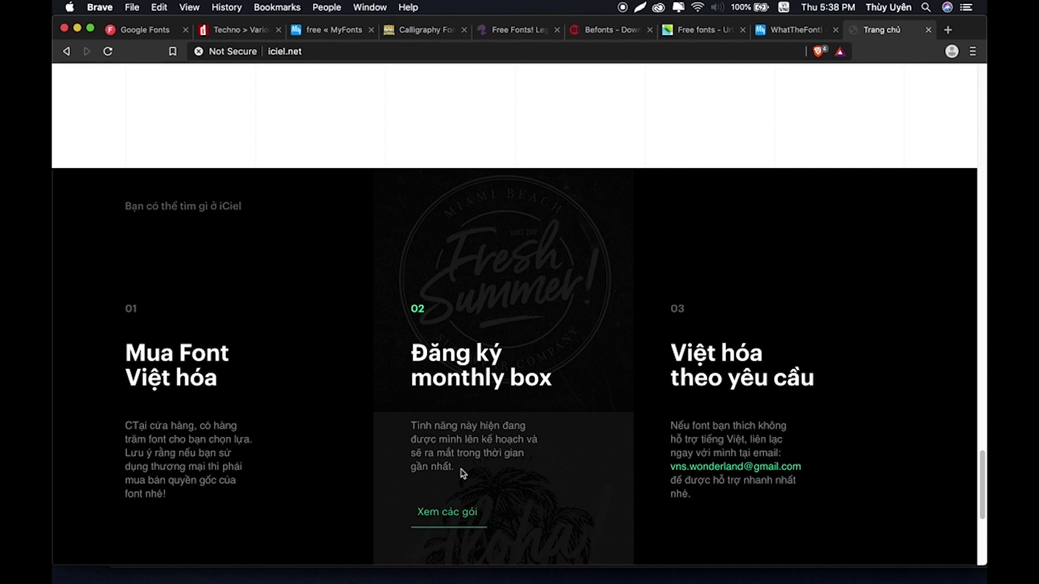
scroll(492, 451, "down", 5)
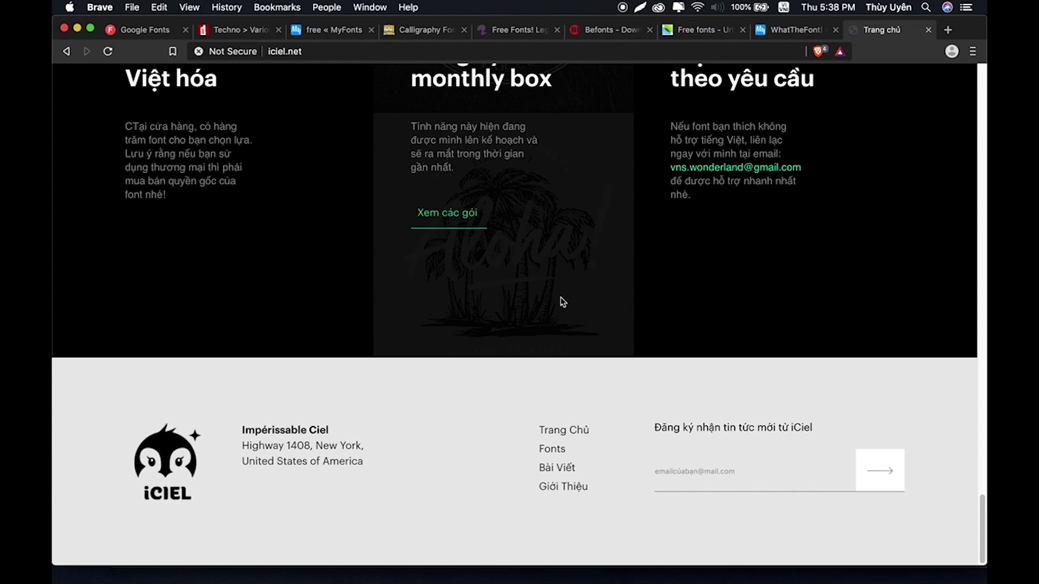
scroll(562, 302, "up", 15)
scroll(563, 302, "up", 5)
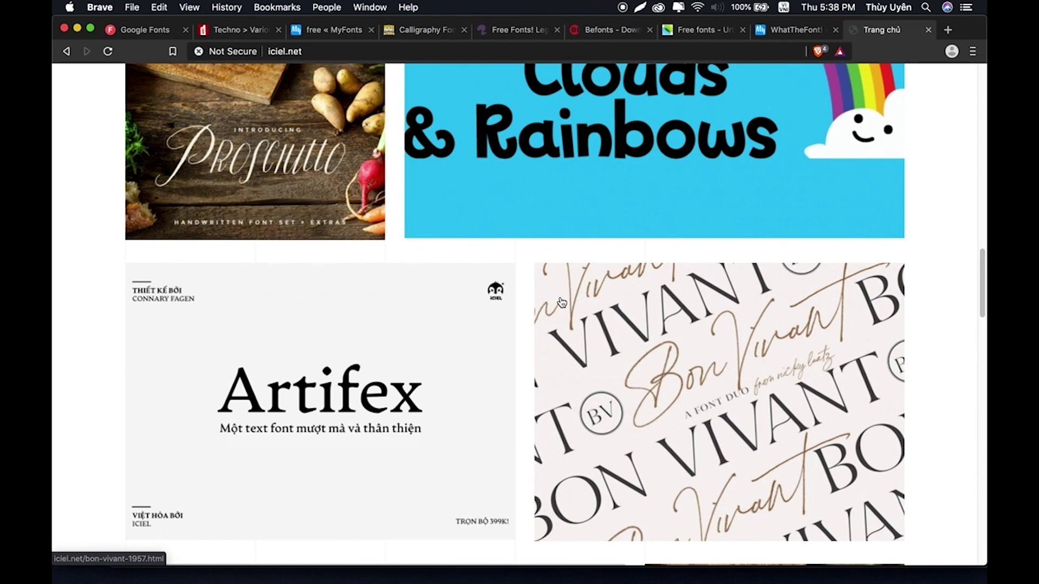
scroll(561, 302, "up", 3)
scroll(561, 302, "up", 2)
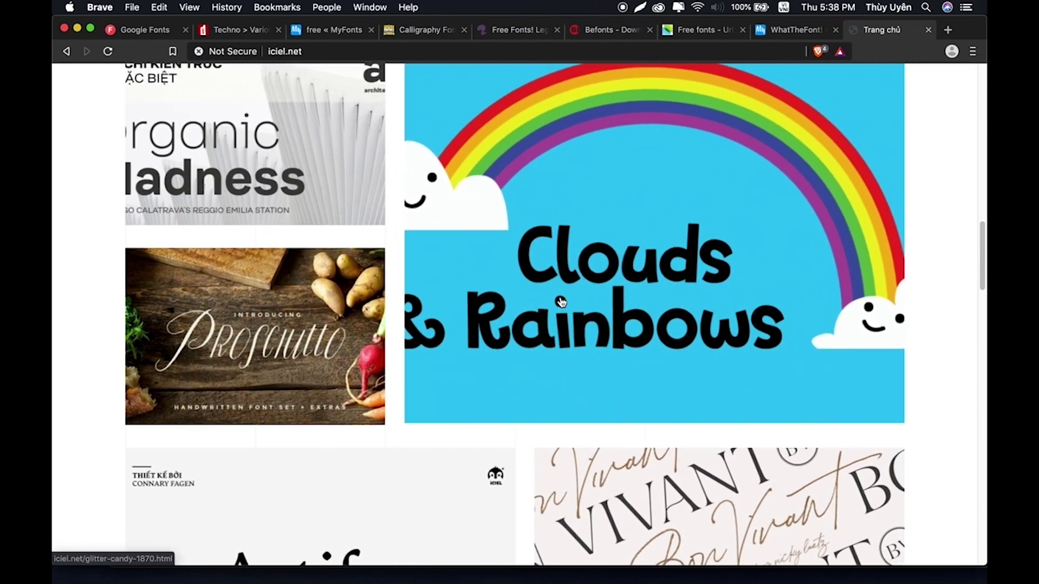
scroll(562, 302, "up", 2)
scroll(562, 302, "up", 10)
scroll(562, 302, "up", 2)
scroll(561, 302, "up", 3)
scroll(562, 302, "up", 1)
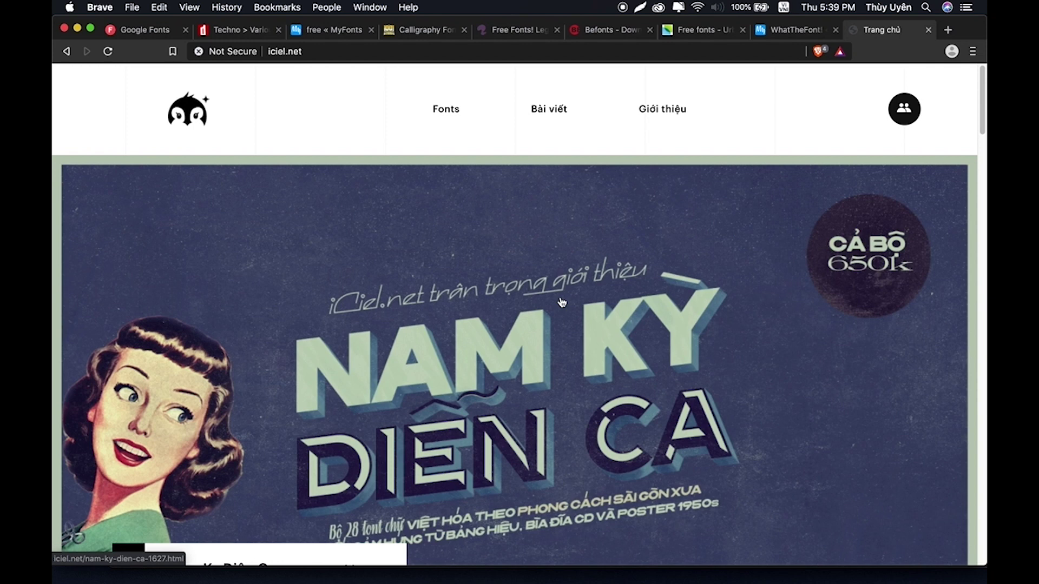
Search the web for 'svn font' in a new browser tab
left_click(951, 31)
type("svn f")
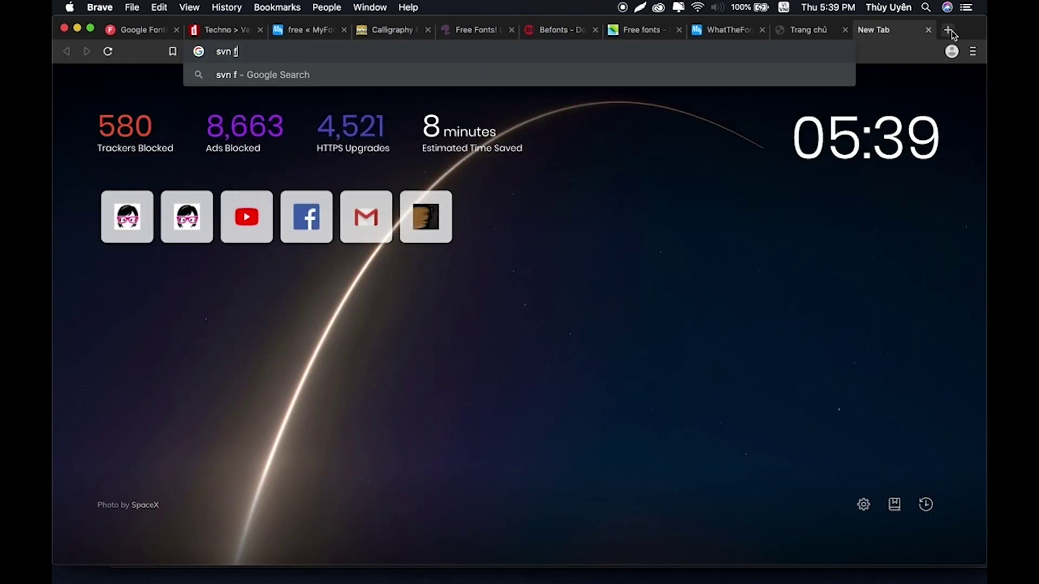
type("ont")
key("Return")
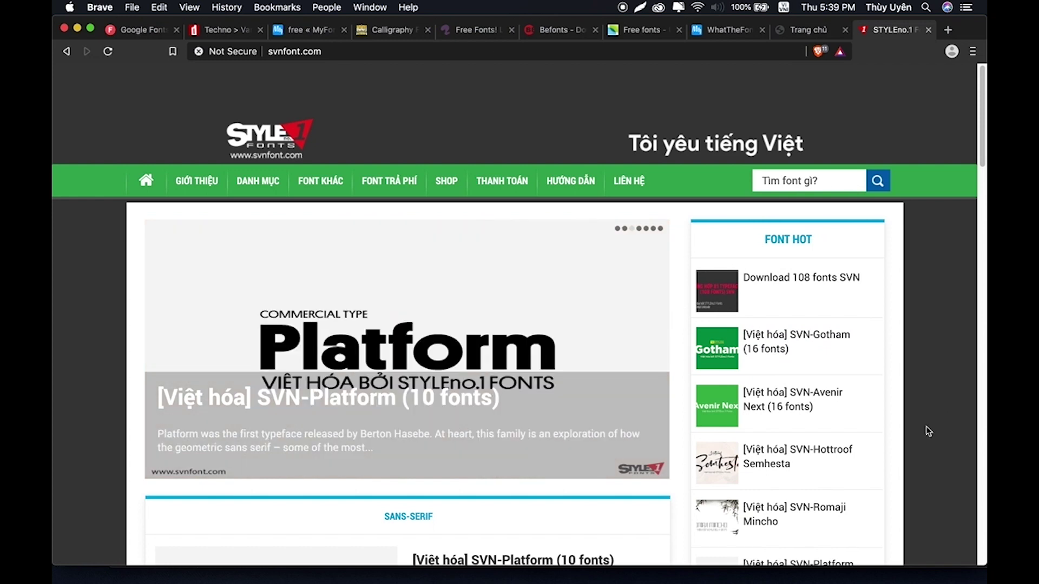
Scroll through svnfont.com's Sans-Serif Việt hóa font posts, then return to Photoshop
scroll(928, 431, "down", 3)
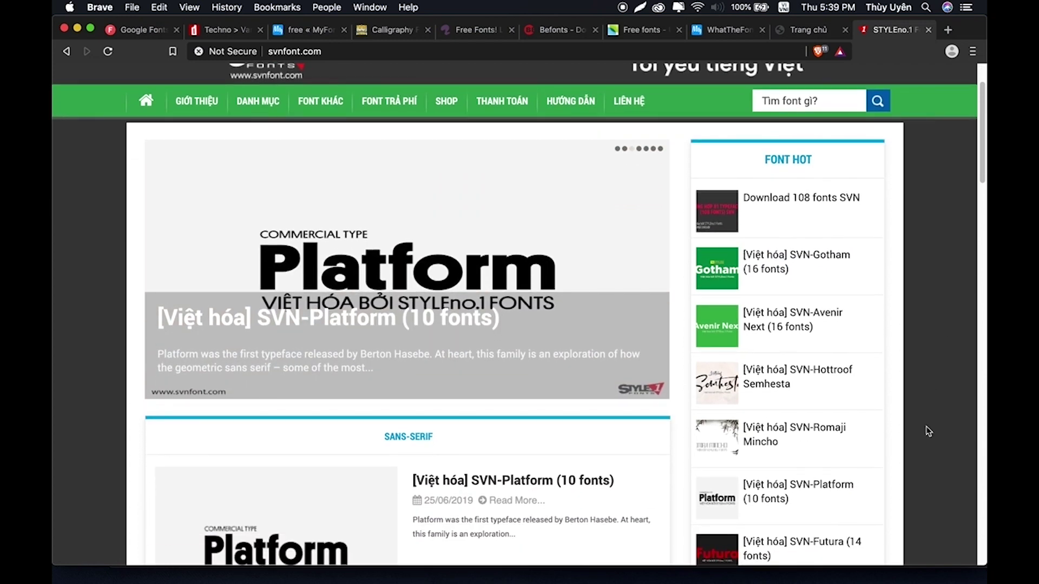
scroll(928, 431, "down", 5)
scroll(929, 431, "down", 5)
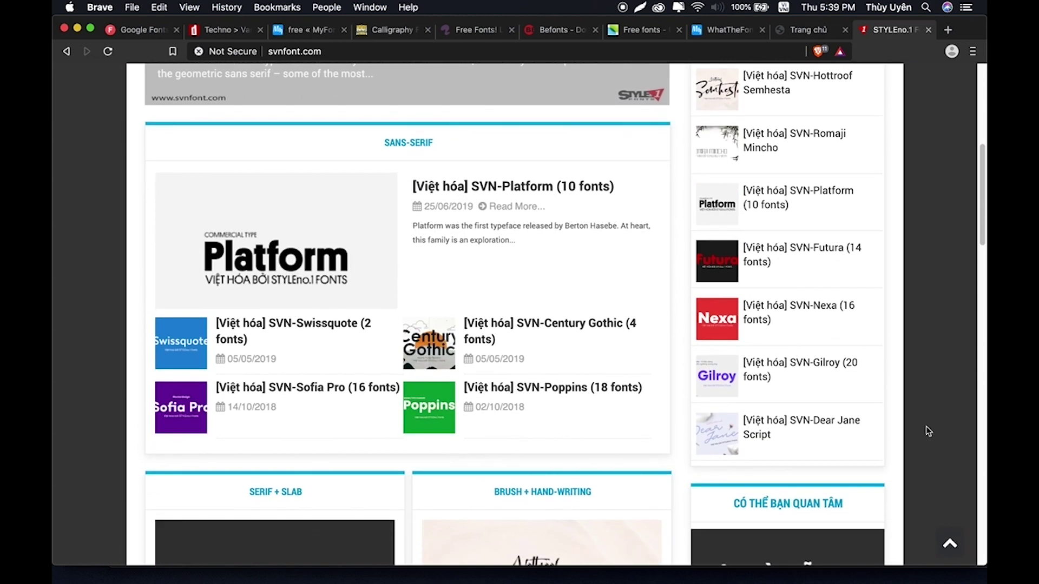
scroll(929, 432, "down", 3)
scroll(928, 432, "down", 2)
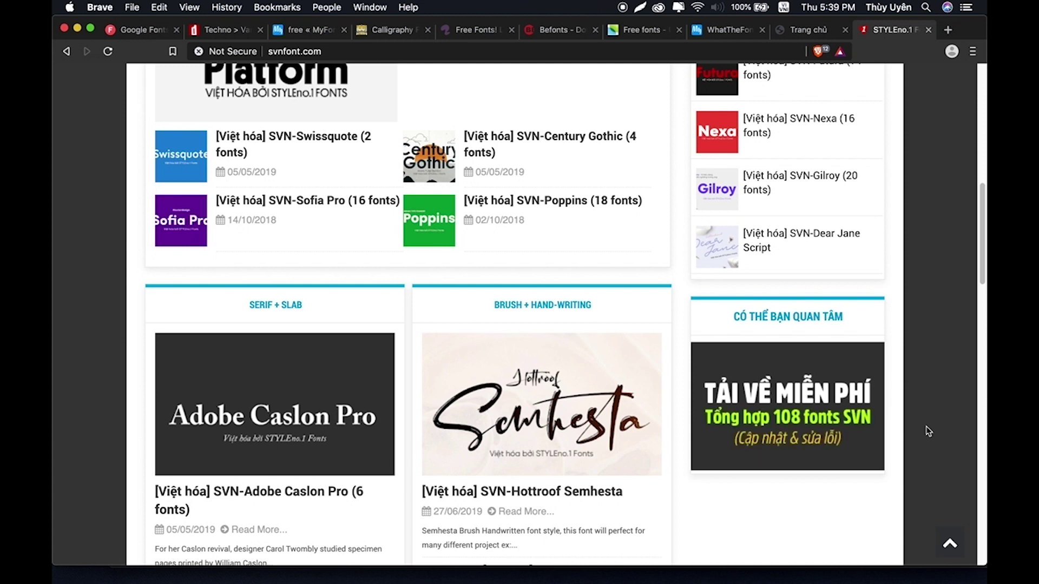
scroll(921, 330, "up", 1)
scroll(922, 330, "up", 4)
scroll(922, 331, "up", 1)
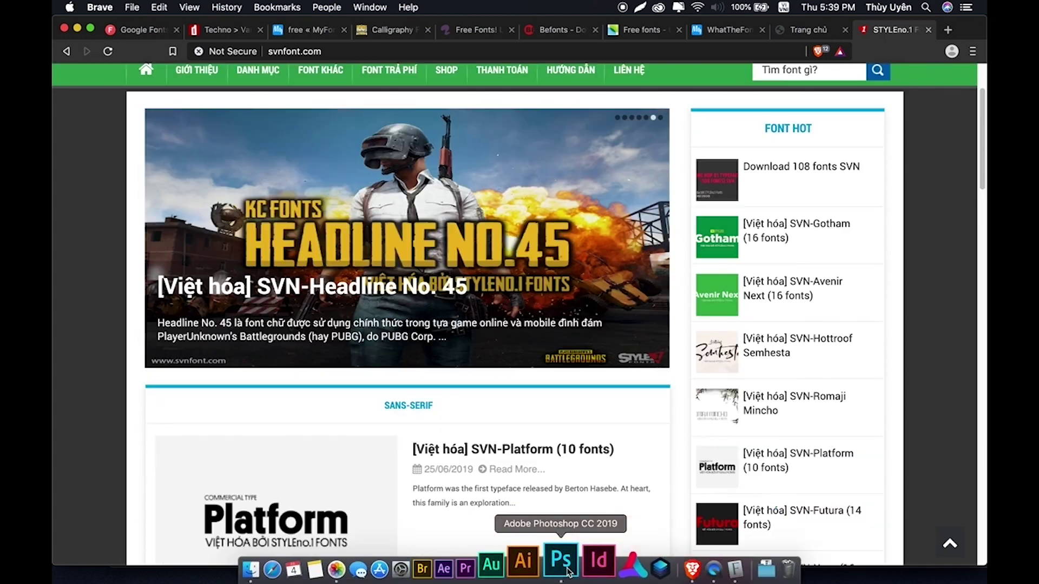
left_click(563, 565)
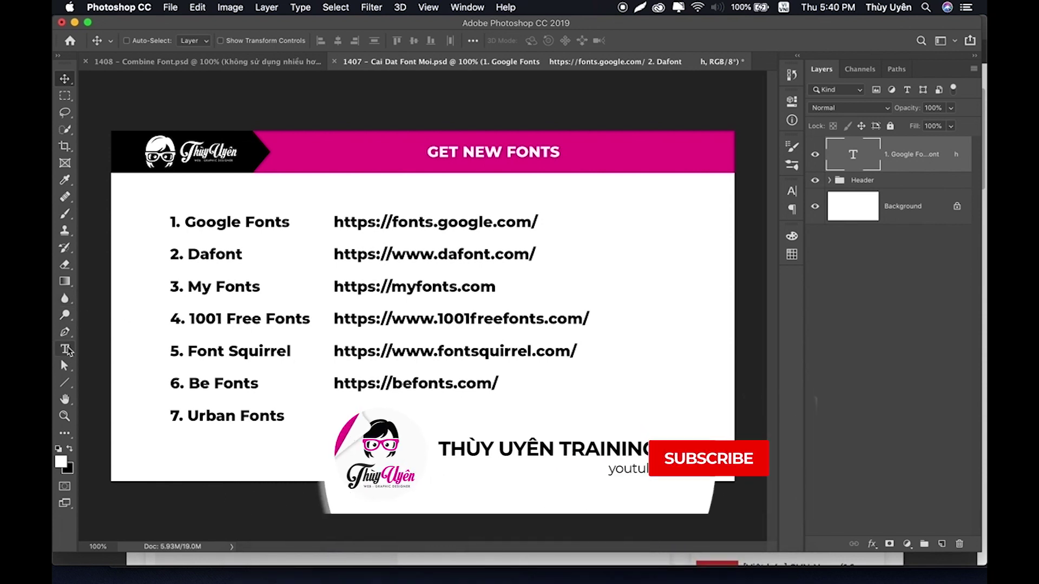
With the Type tool, scroll the font list past the SVN, SFU and iCiel fonts, close it unchanged, then pick Move (V)
left_click(65, 349)
left_click(248, 41)
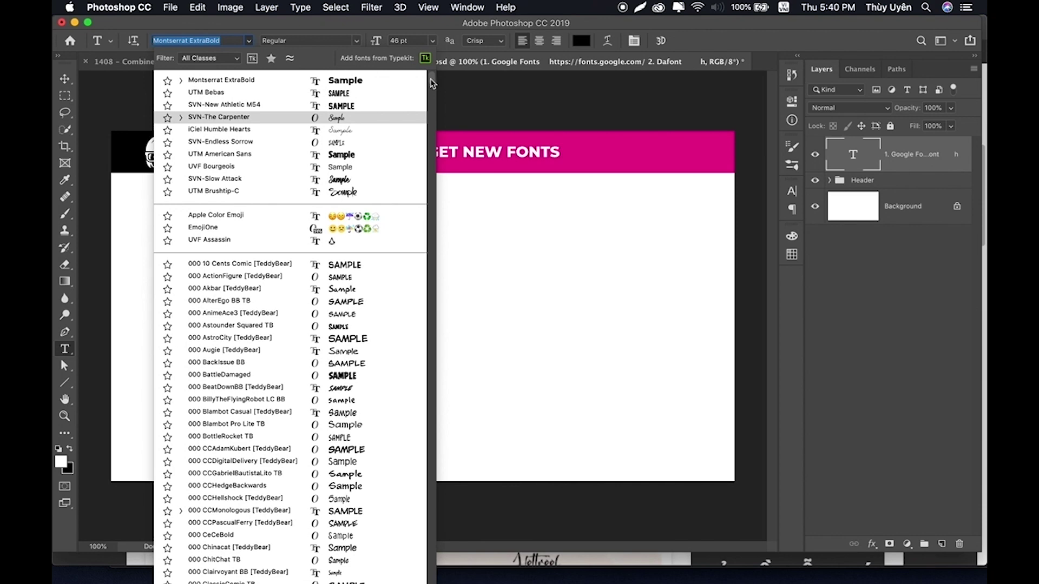
left_click_drag(433, 83, 426, 299)
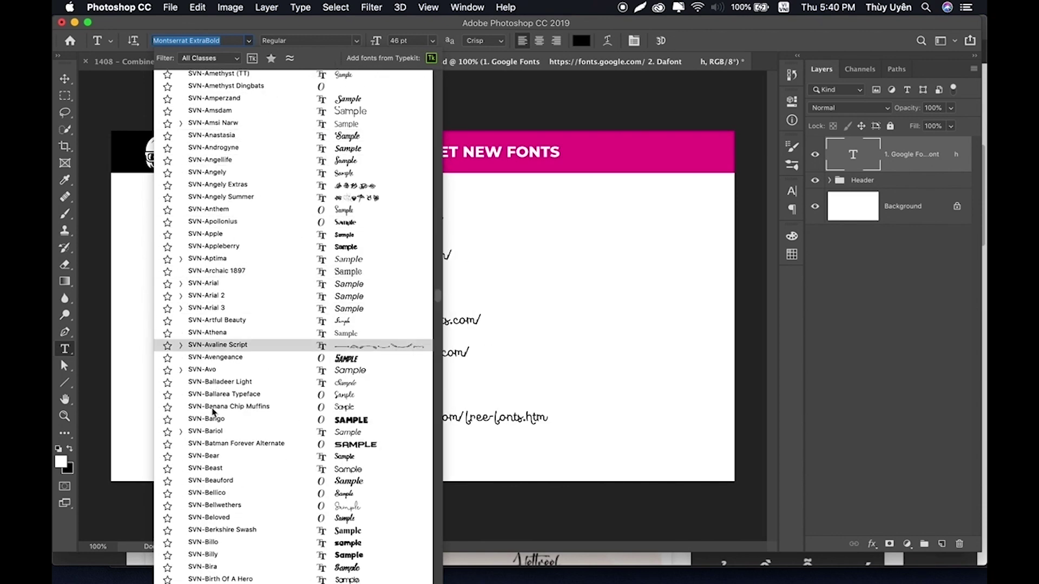
left_click_drag(436, 297, 426, 259)
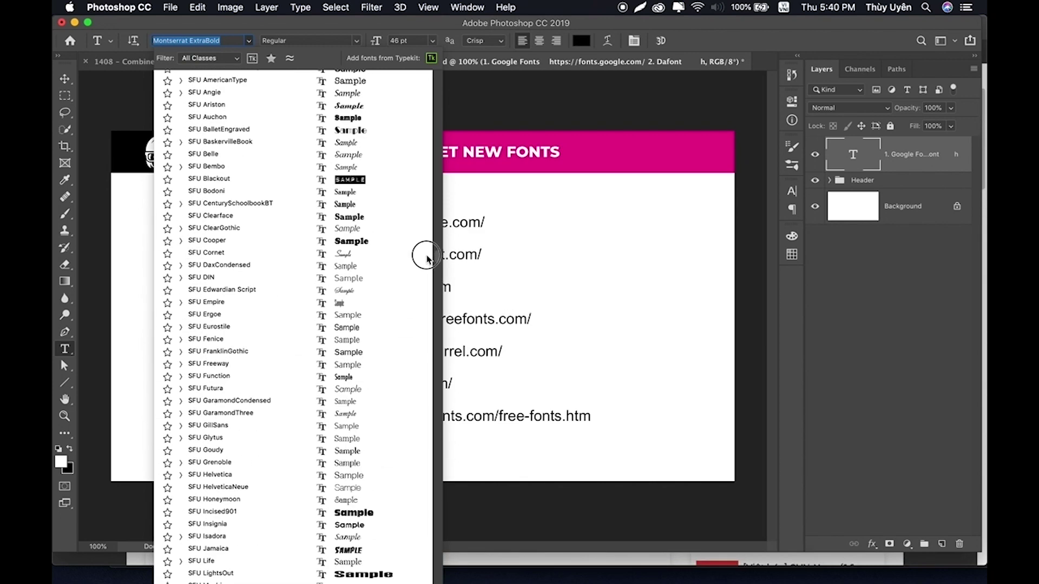
left_click_drag(427, 259, 417, 190)
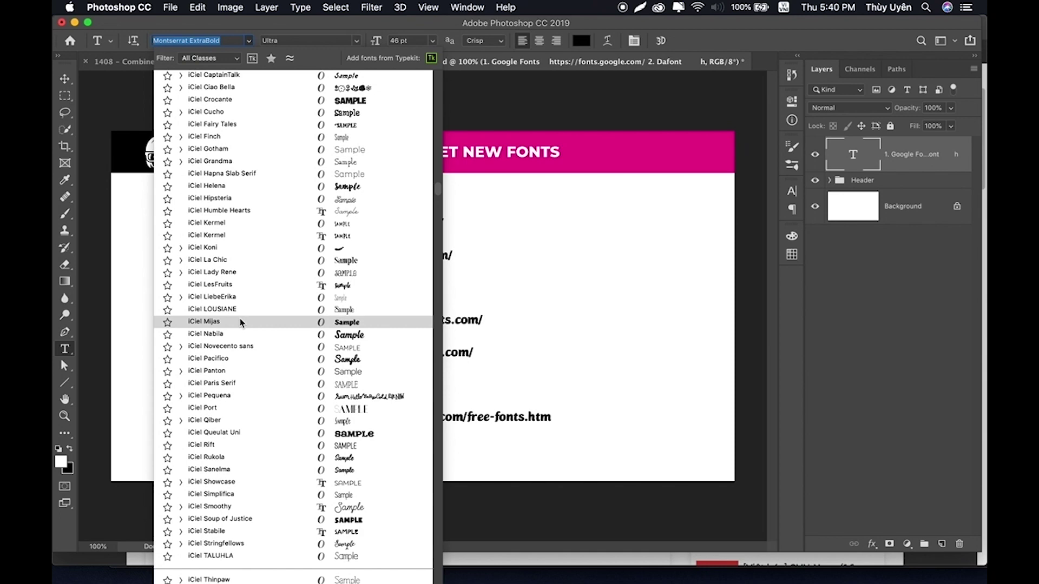
scroll(248, 221, "up", 5)
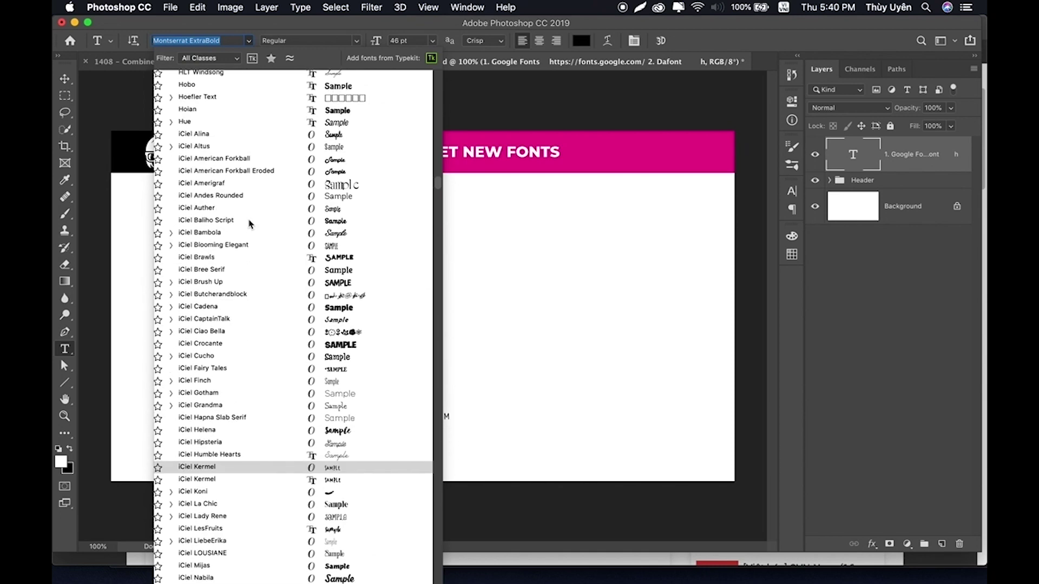
left_click(702, 52)
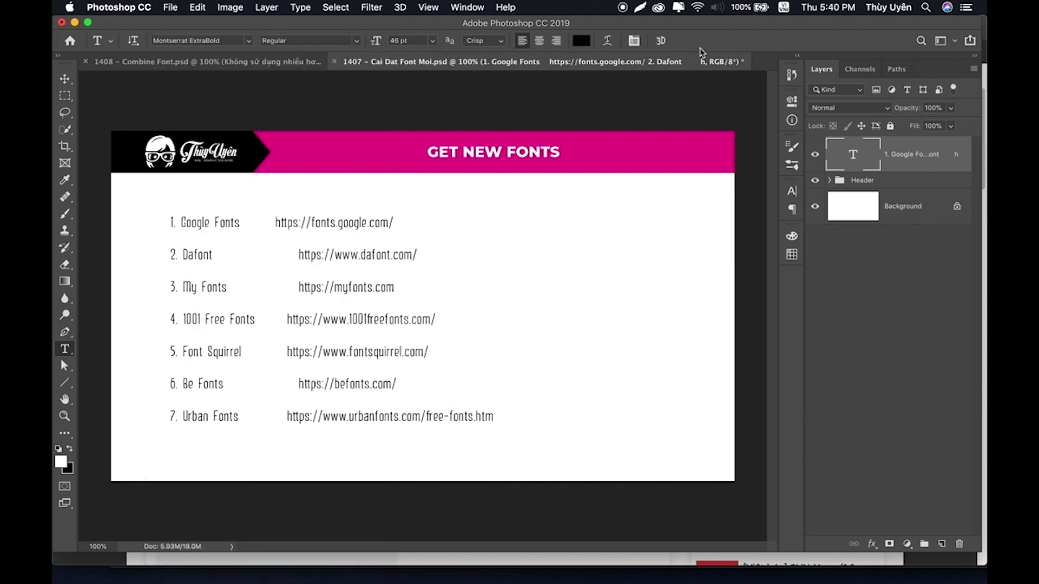
key("v")
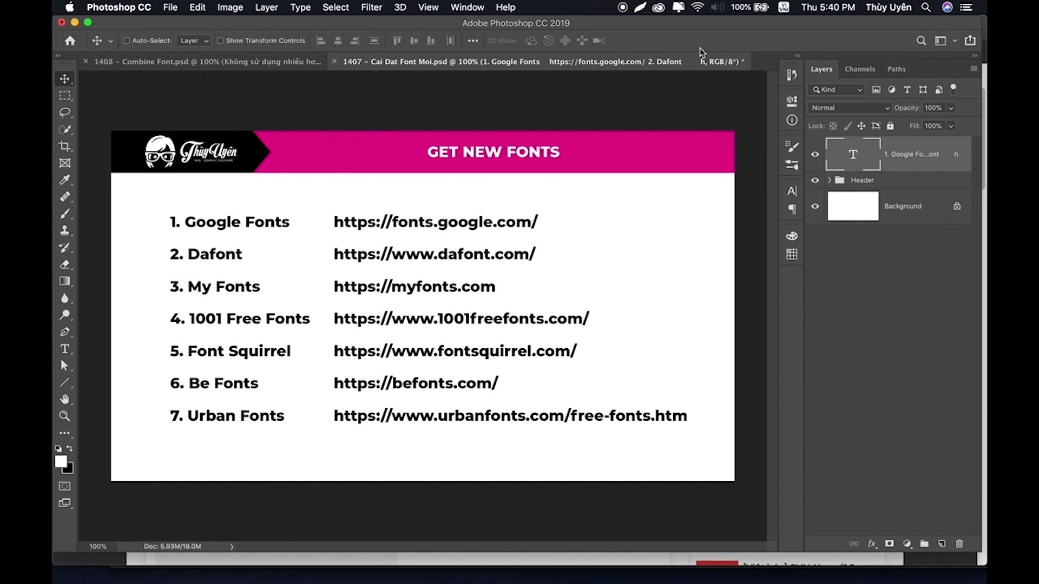
mouse_move(654, 558)
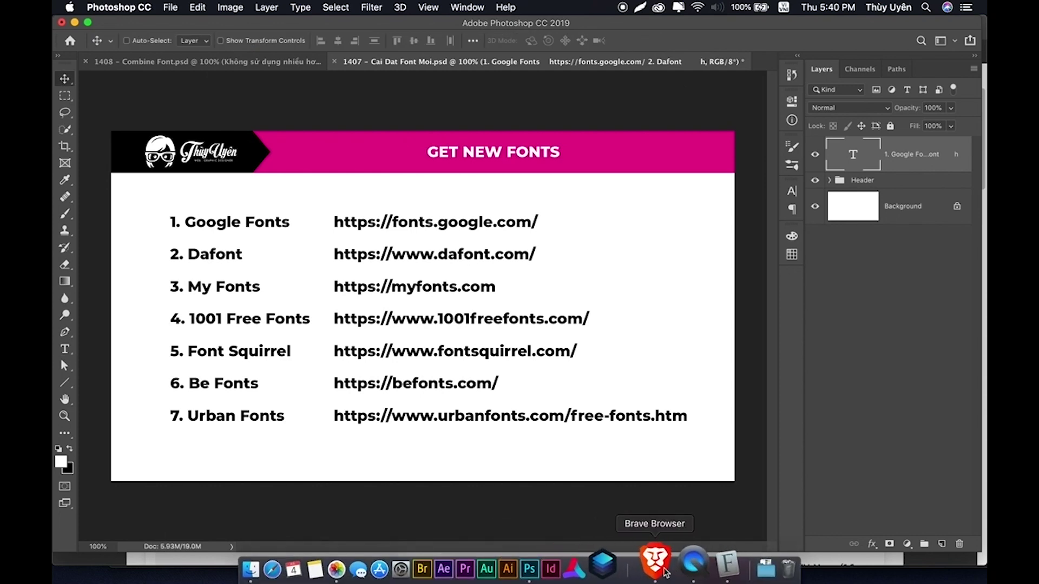
From the Type tool's font list, launch Adobe Fonts with the 'Add fonts from Typekit' button
left_click(655, 566)
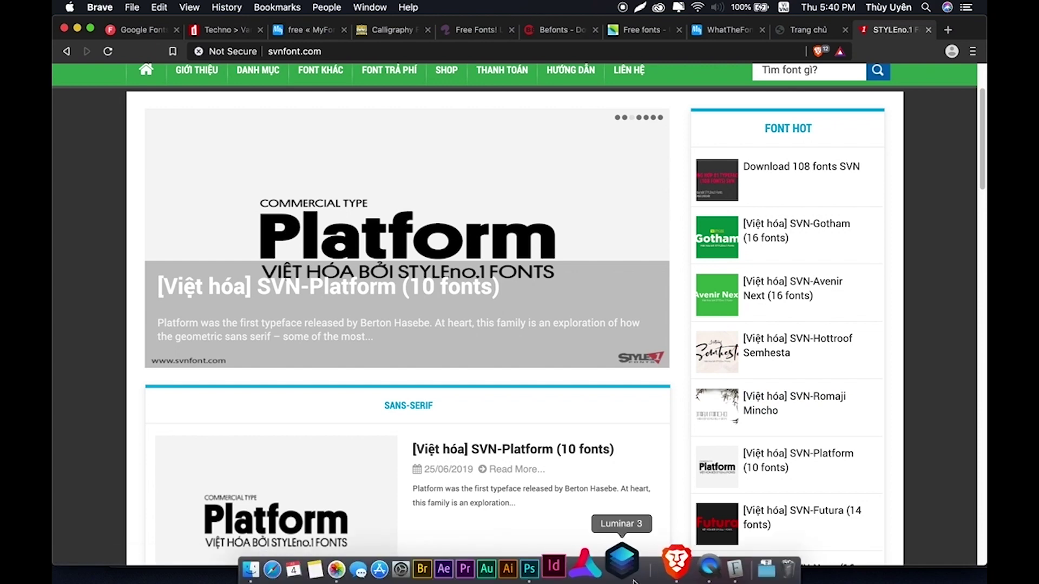
mouse_move(529, 569)
left_click(562, 572)
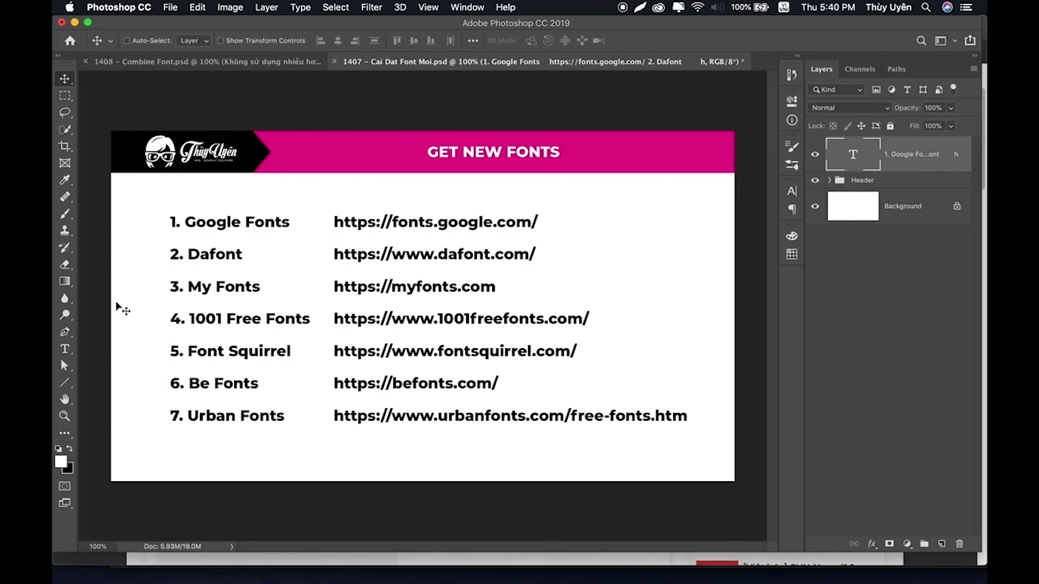
left_click(65, 350)
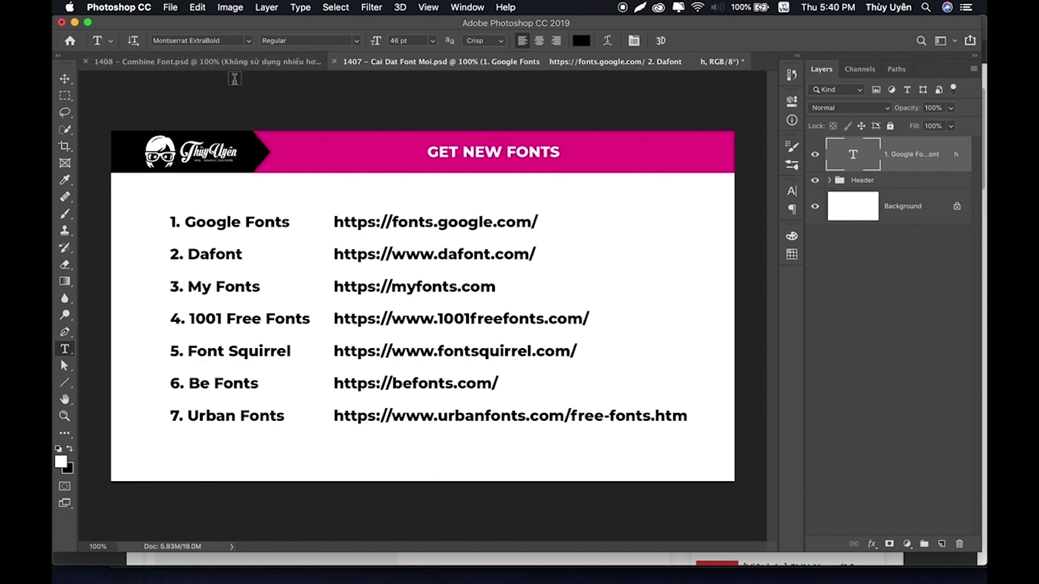
left_click(250, 41)
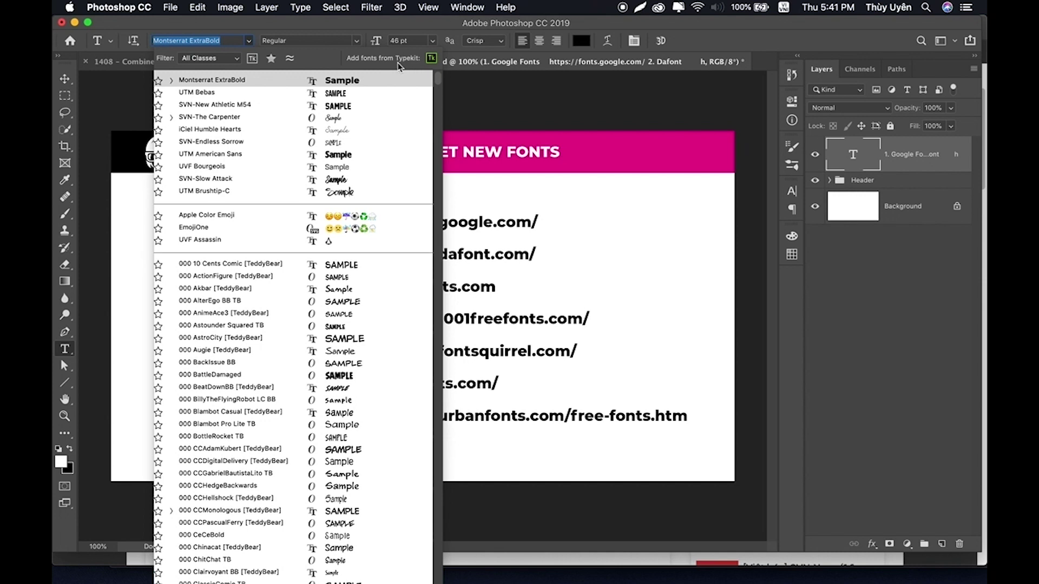
left_click(431, 59)
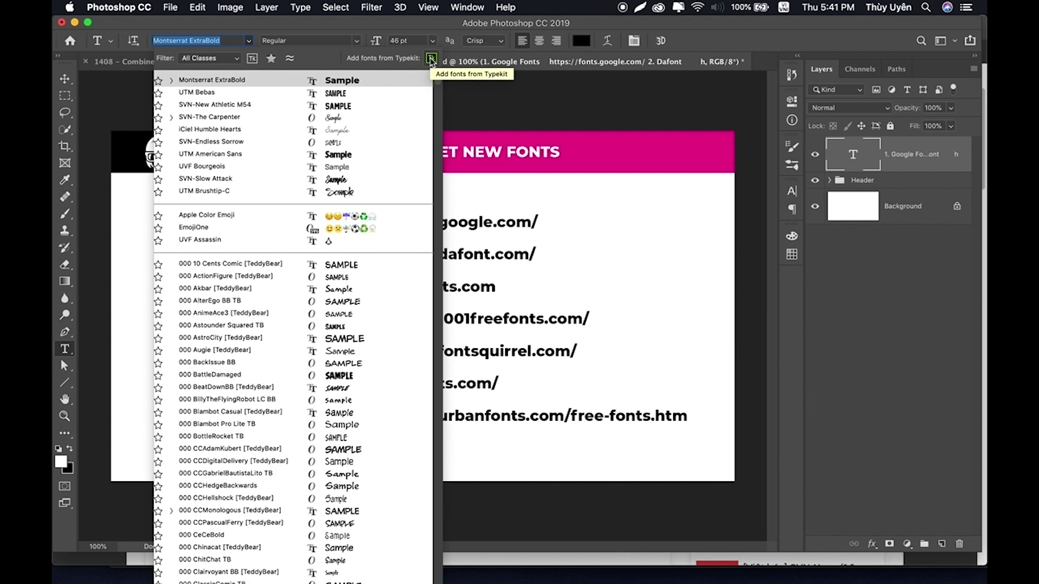
left_click(432, 62)
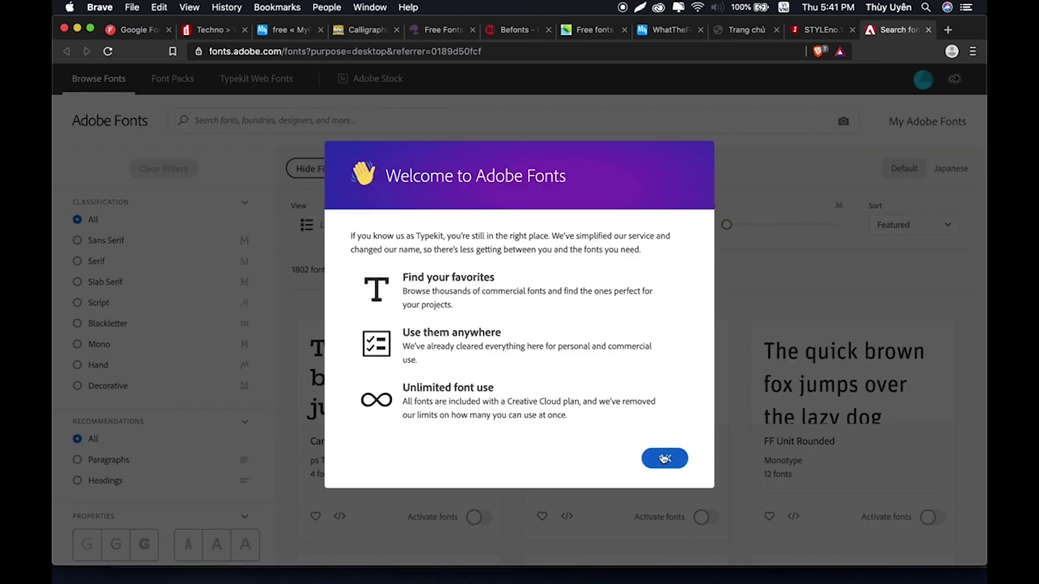
Dismiss the Welcome to Adobe Fonts message and scroll the 1802-family grid from Campaign Slab to Wreath and Six Hands
left_click(670, 460)
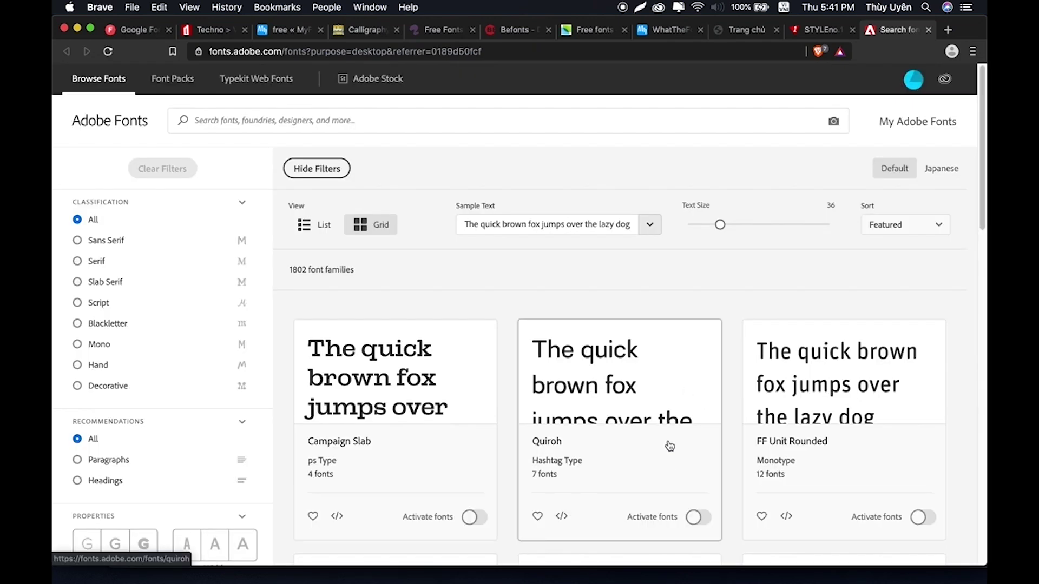
scroll(566, 313, "down", 1)
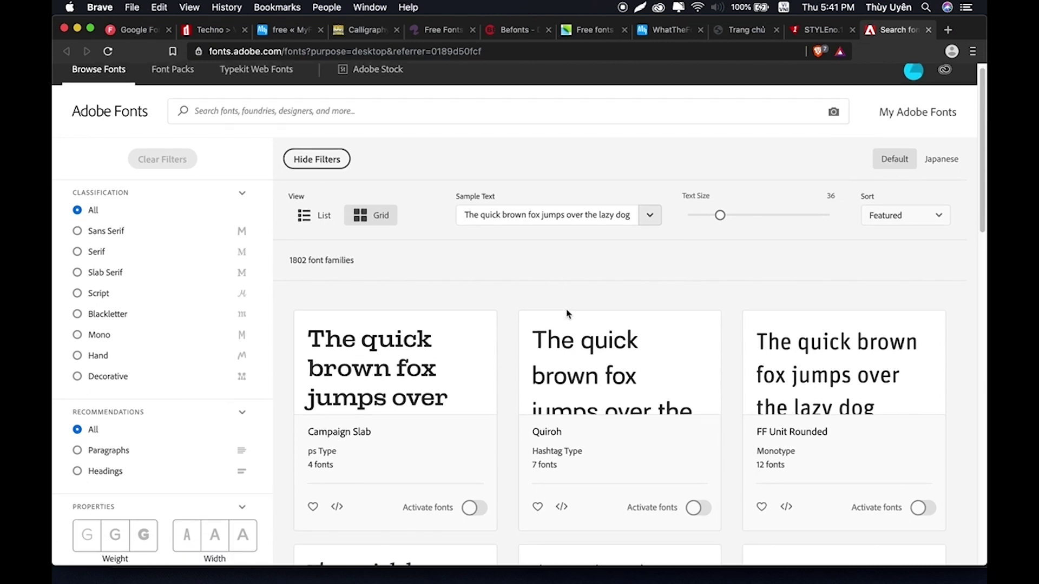
scroll(536, 318, "down", 1)
scroll(536, 318, "up", 1)
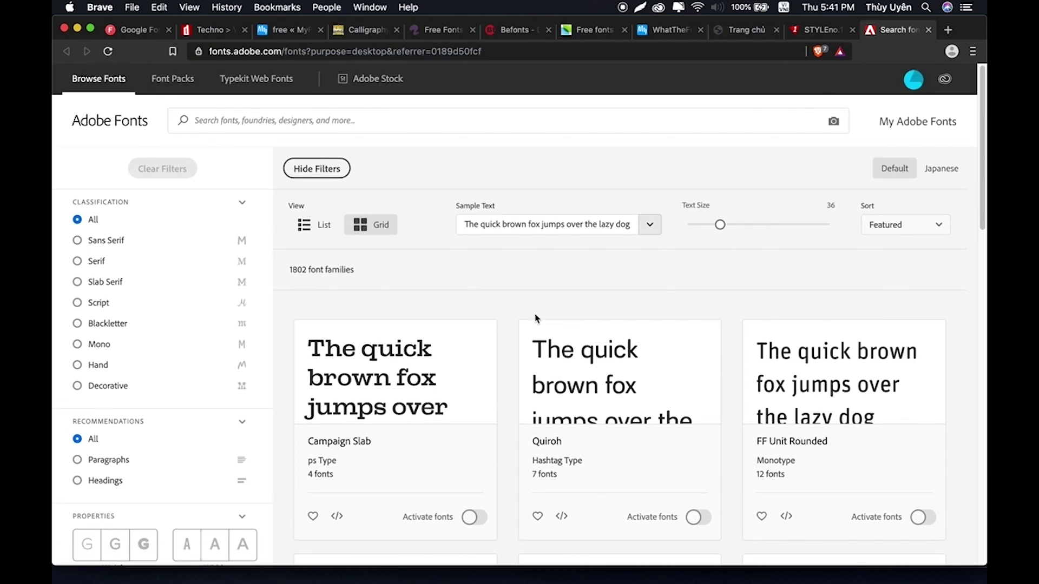
scroll(536, 319, "down", 5)
scroll(536, 318, "down", 10)
scroll(536, 318, "down", 1)
scroll(536, 318, "down", 5)
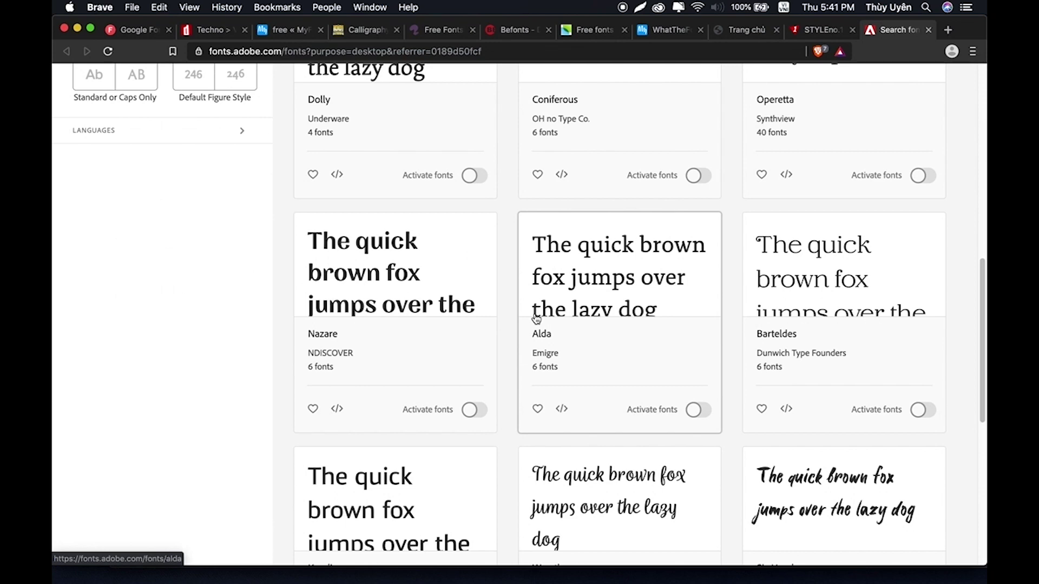
scroll(536, 318, "down", 10)
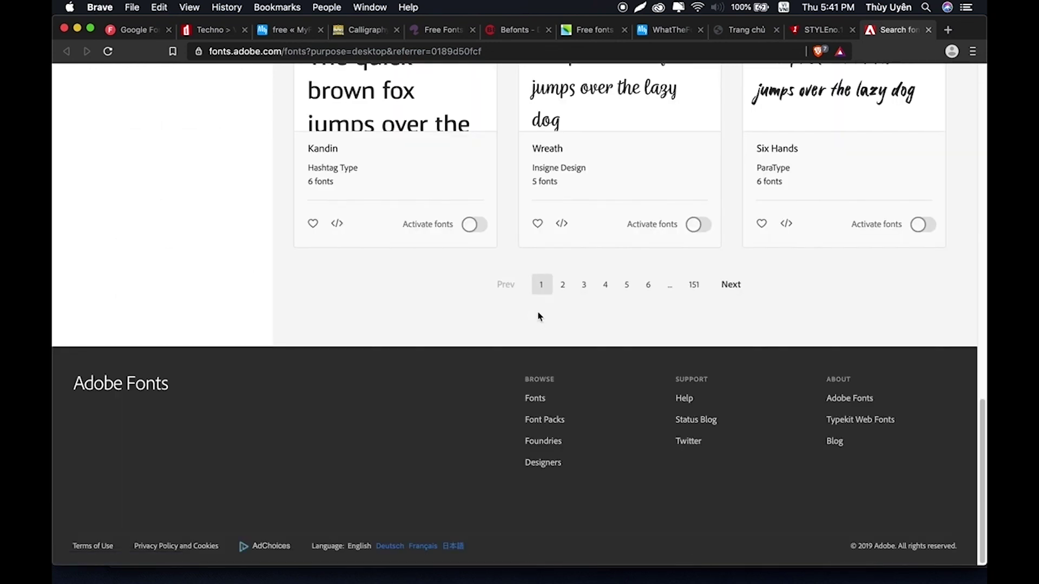
scroll(545, 315, "up", 15)
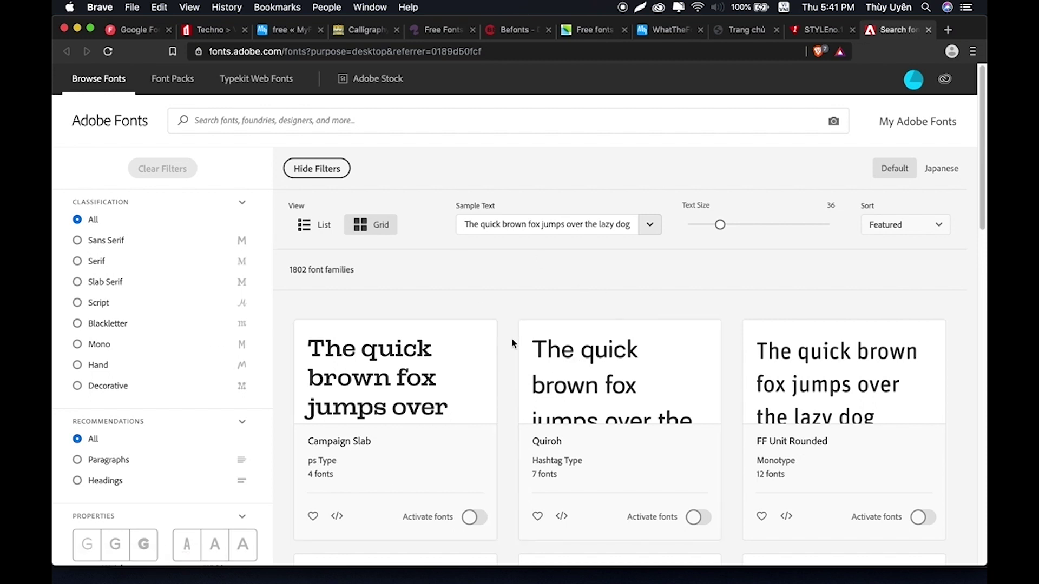
scroll(505, 370, "down", 5)
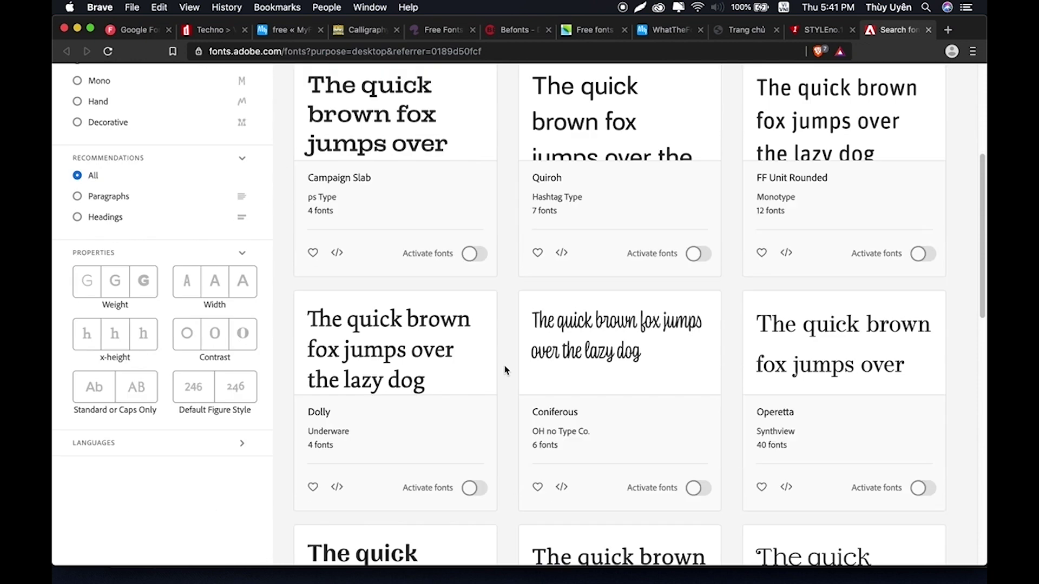
scroll(505, 370, "down", 6)
scroll(505, 370, "down", 2)
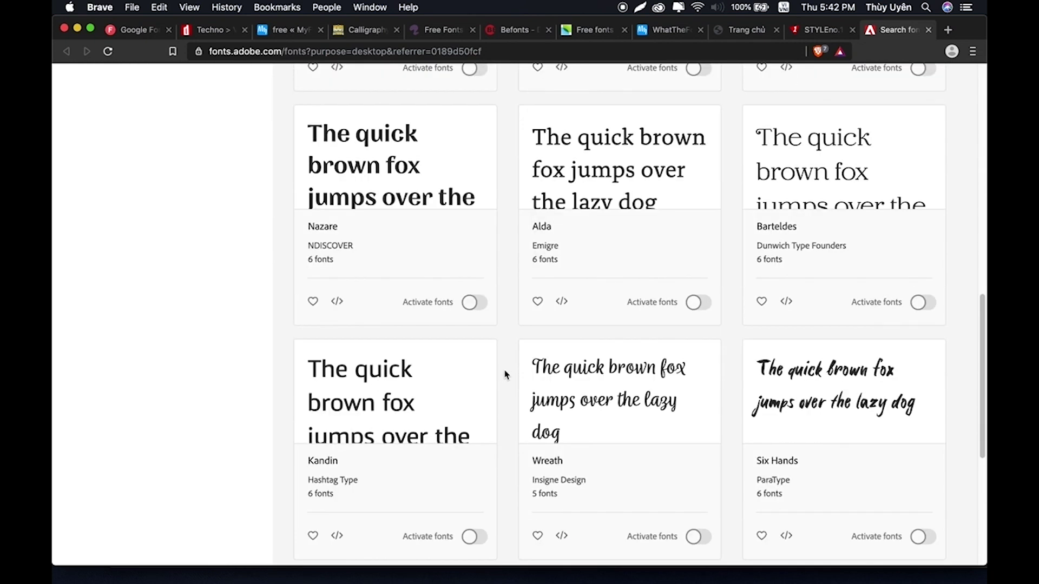
mouse_move(566, 578)
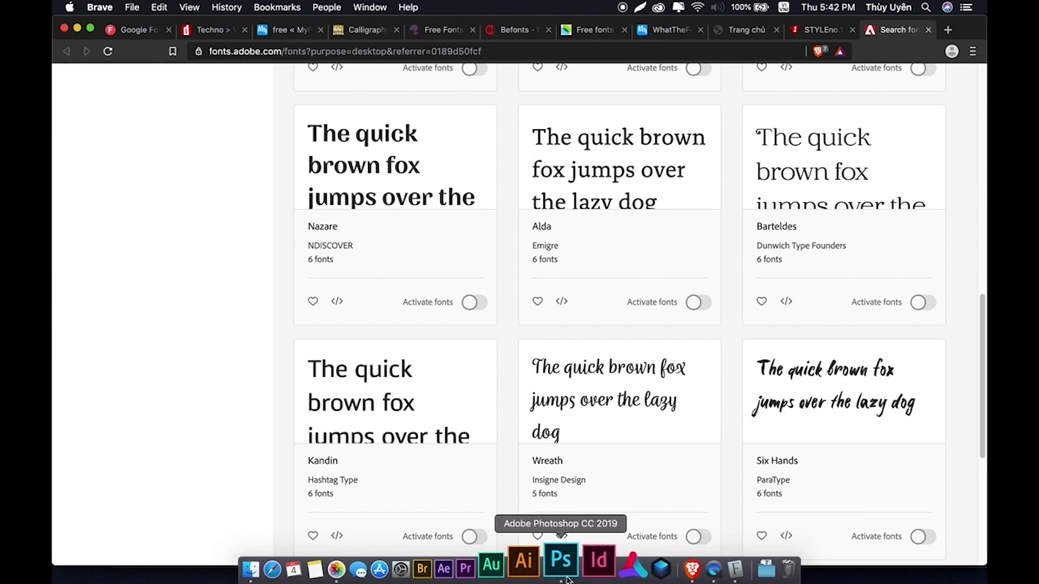
In Photoshop, confirm the font list still shows Montserrat ExtraBold, then switch to the Move tool
left_click(567, 578)
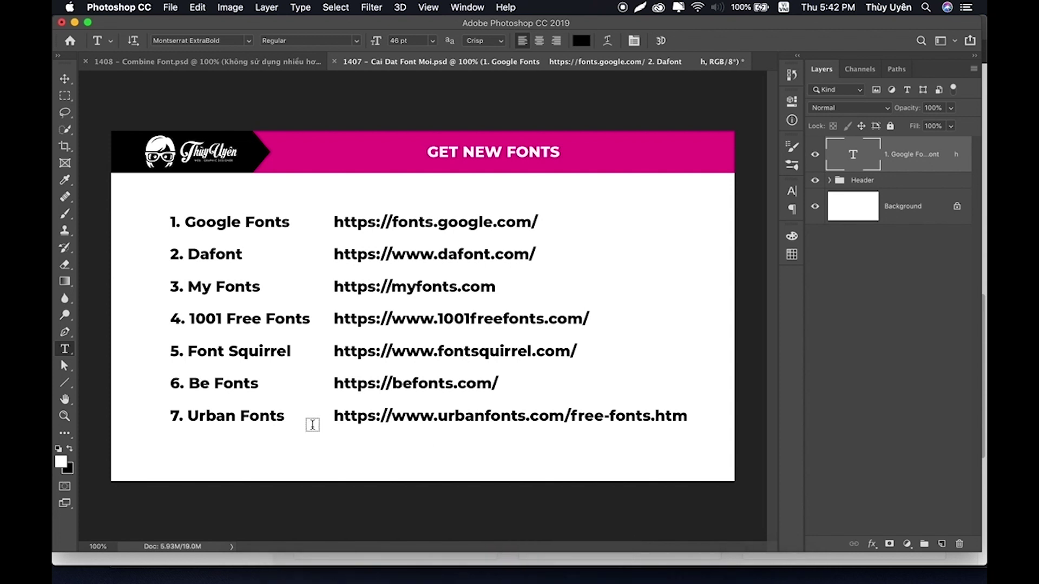
left_click(248, 40)
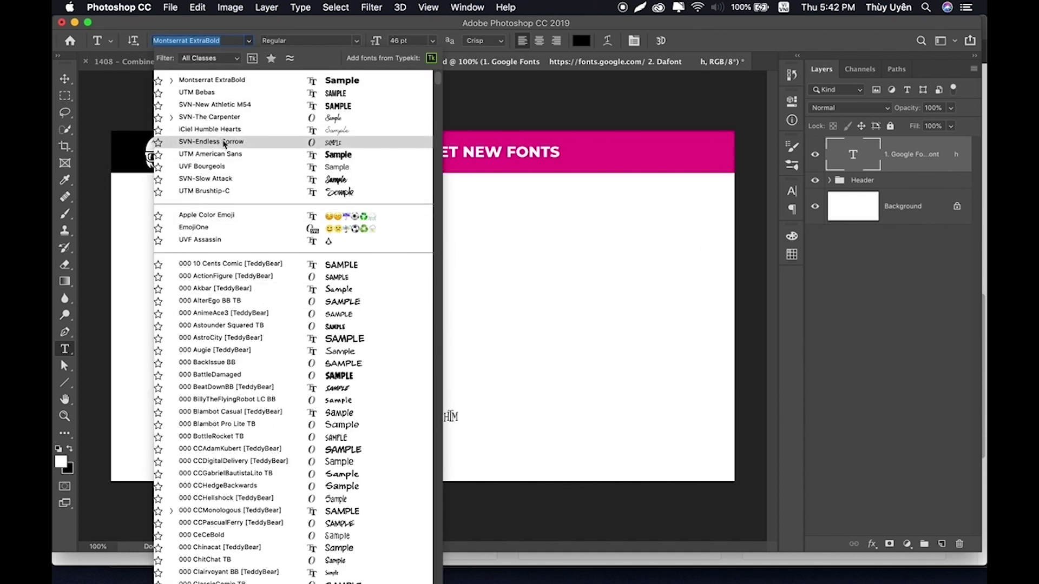
left_click(88, 75)
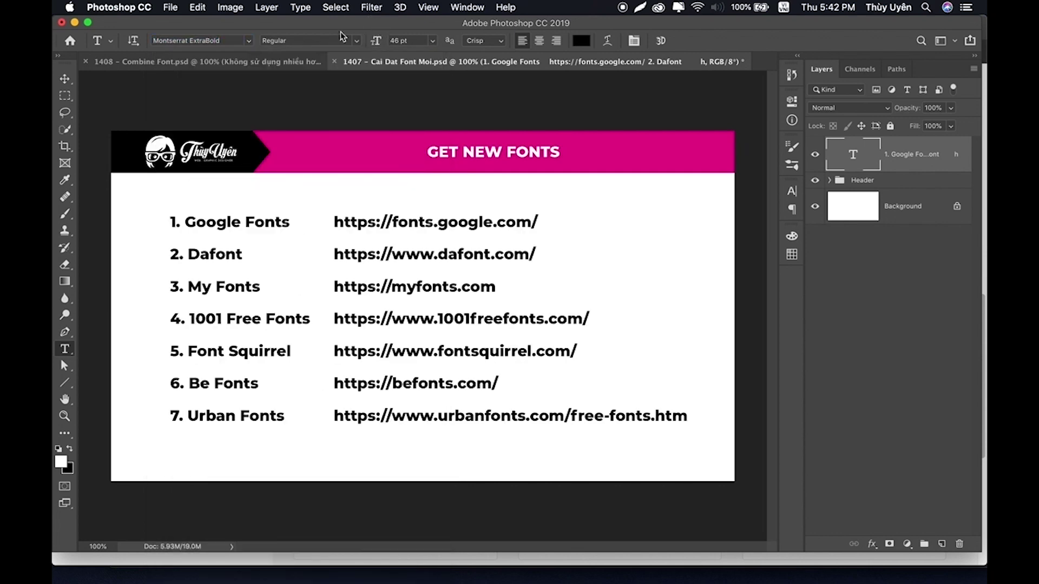
left_click(248, 42)
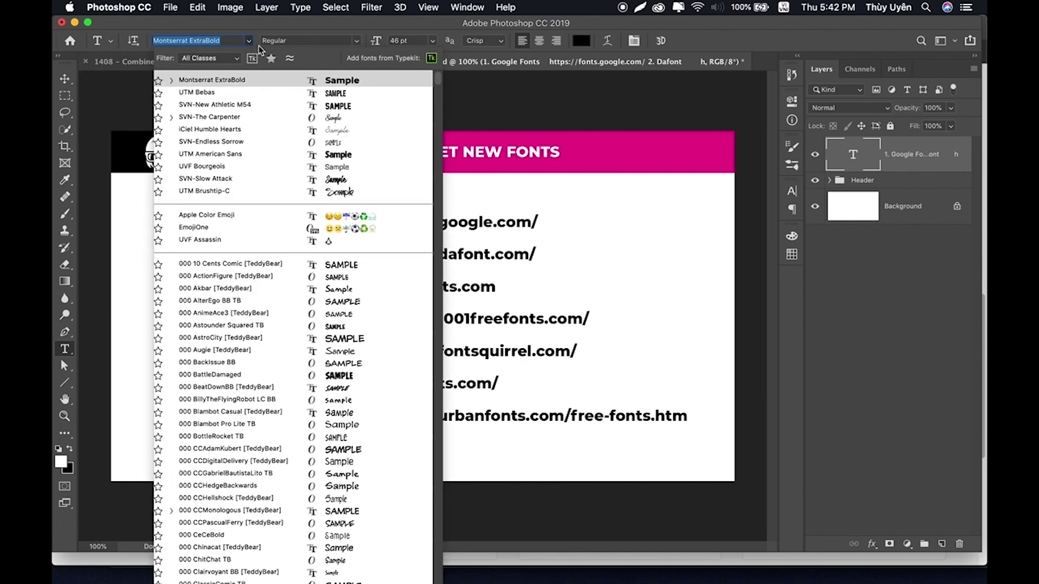
left_click(323, 31)
left_click(65, 80)
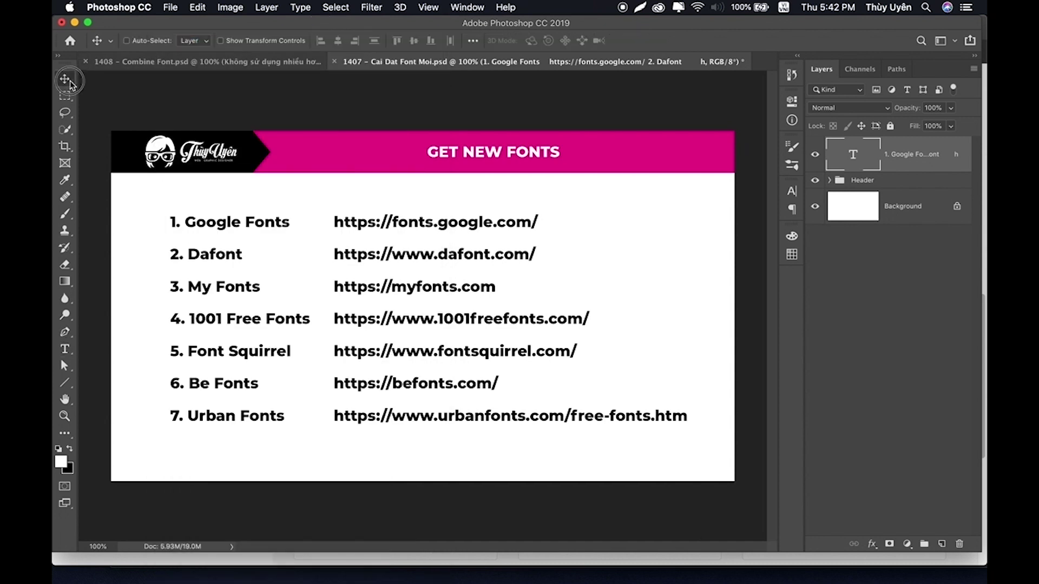